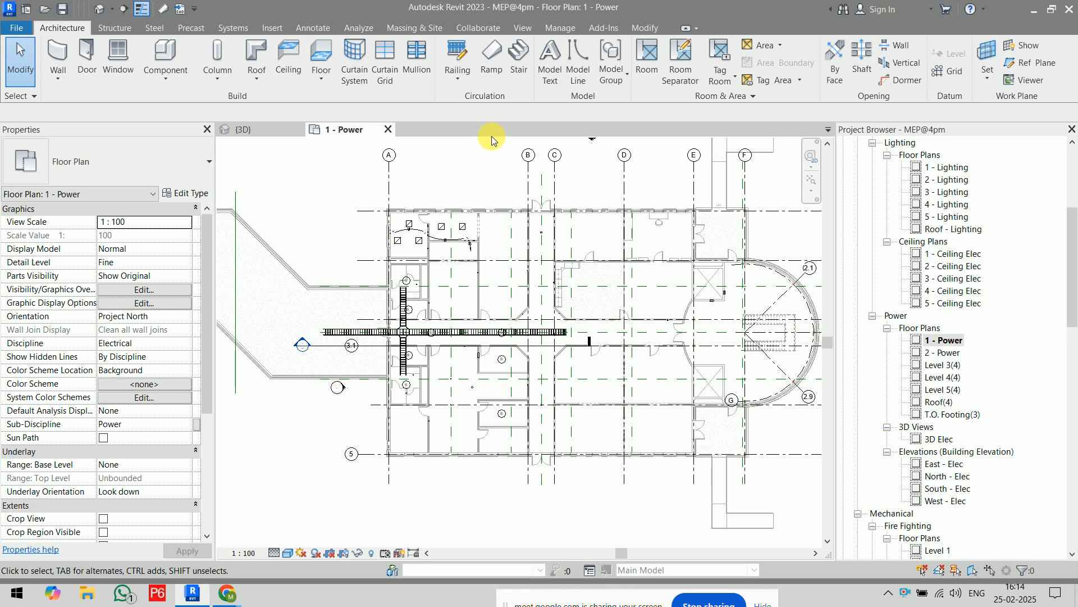
Step: Start placing a conduit, choose the Conduit with Fittings type Rigid Nonmetallic Conduit (RNC Sch 40), and check its available diameters
click(242, 29)
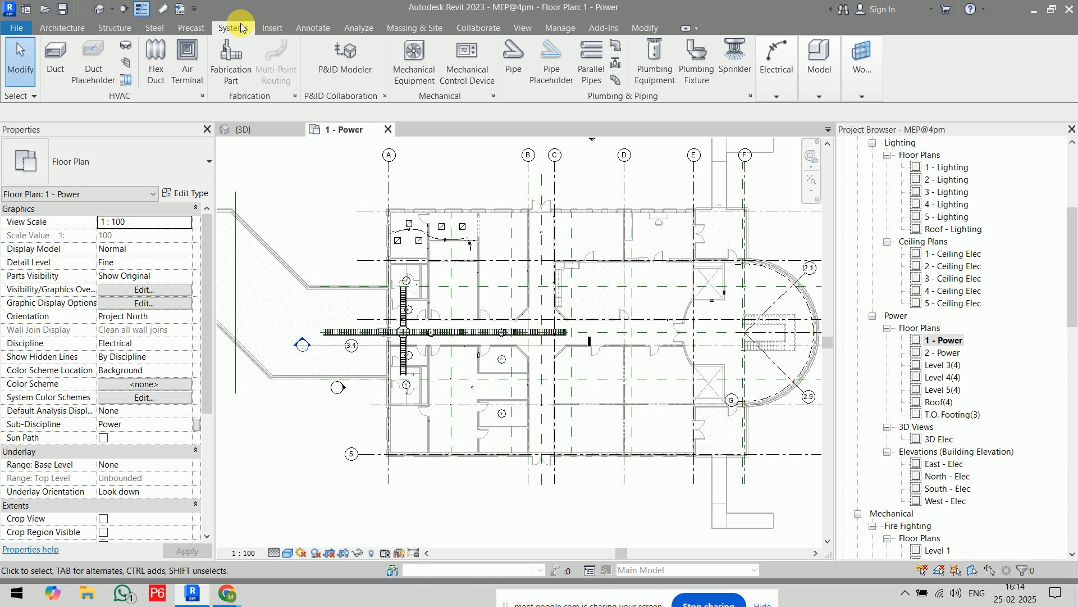
click(776, 72)
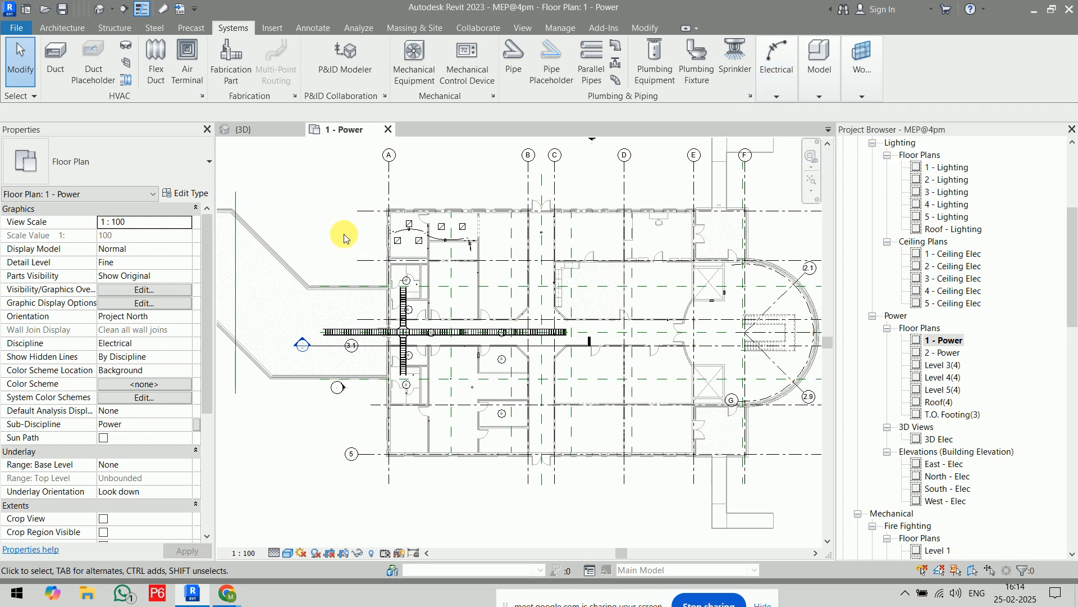
key(c)
key(n)
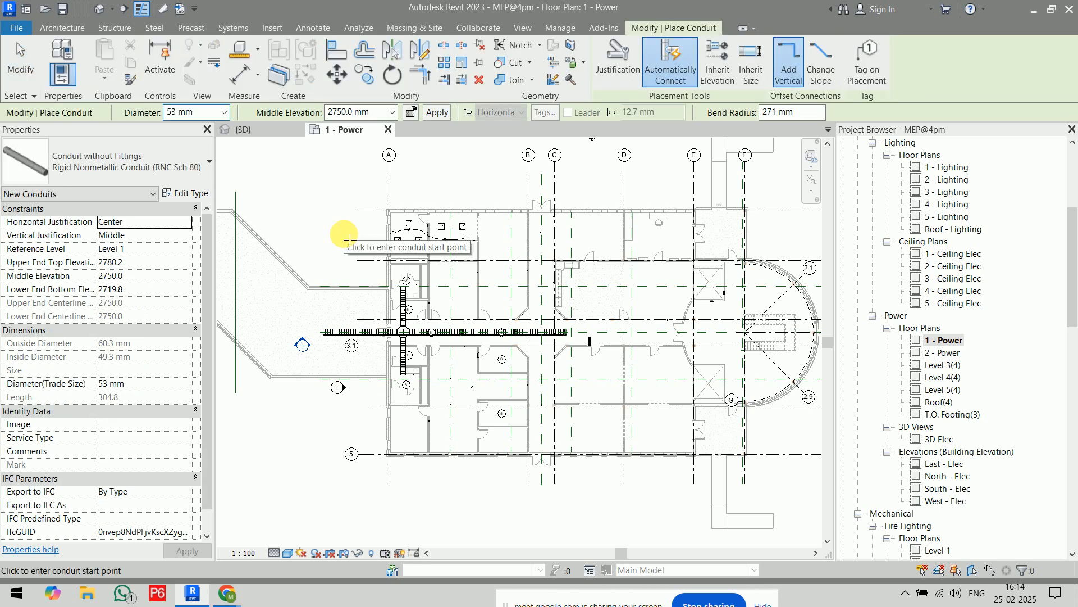
click(158, 166)
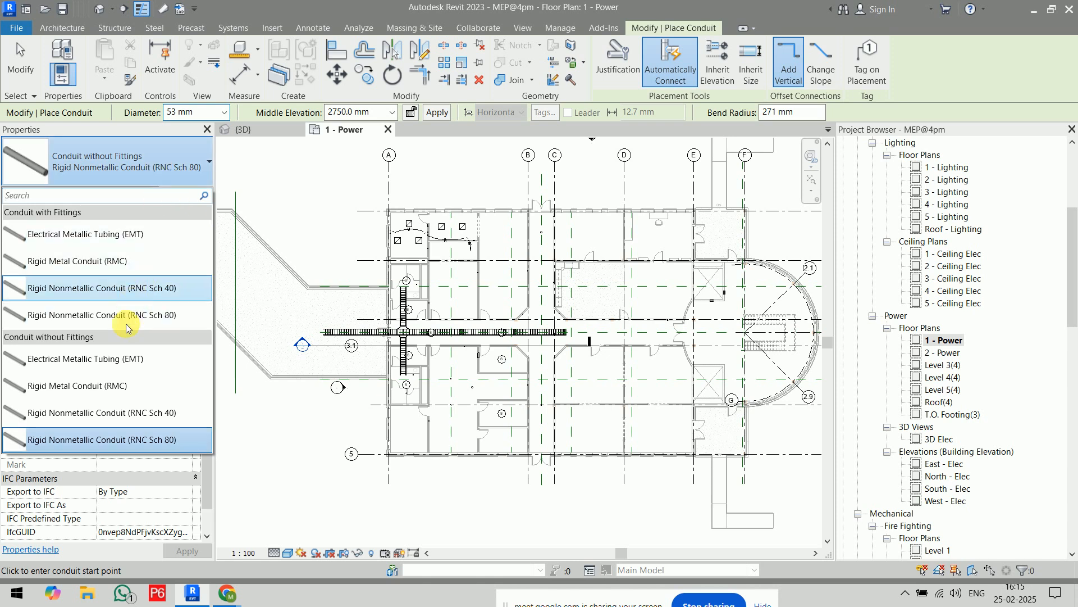
drag(137, 286, 140, 298)
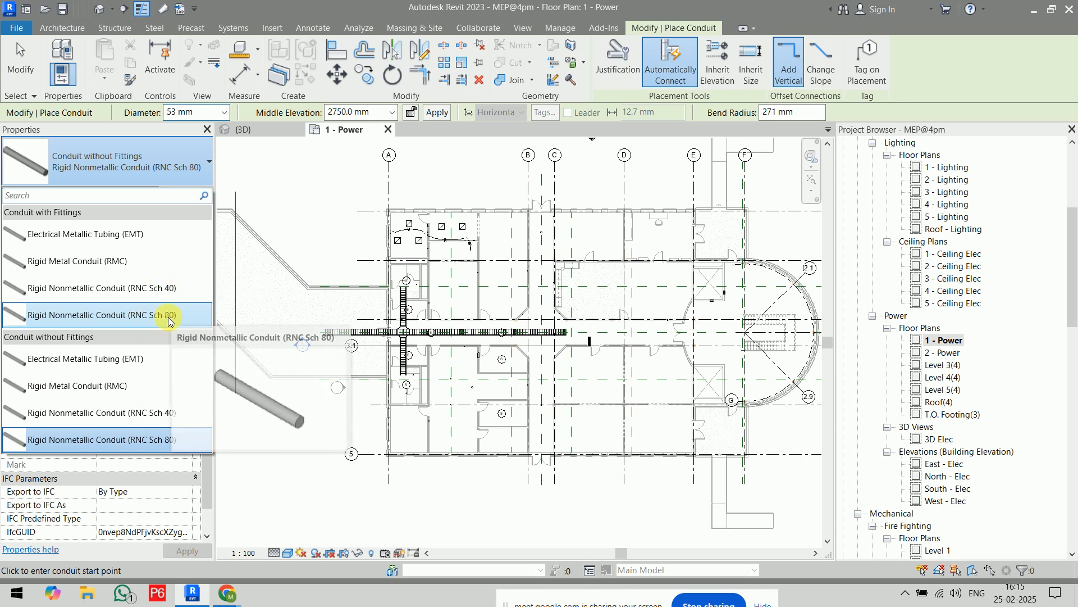
click(167, 293)
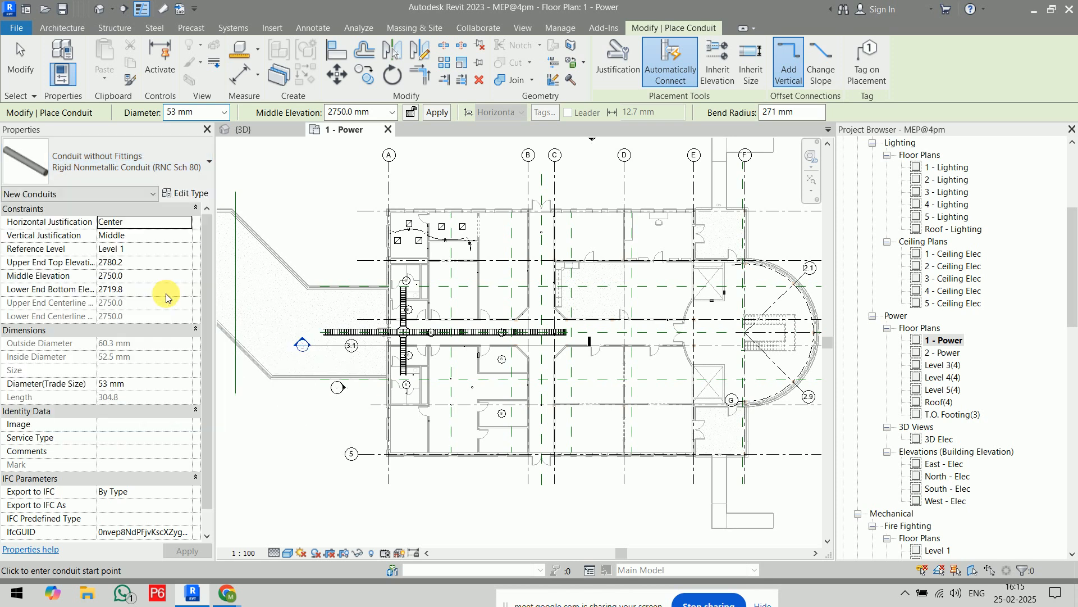
click(223, 115)
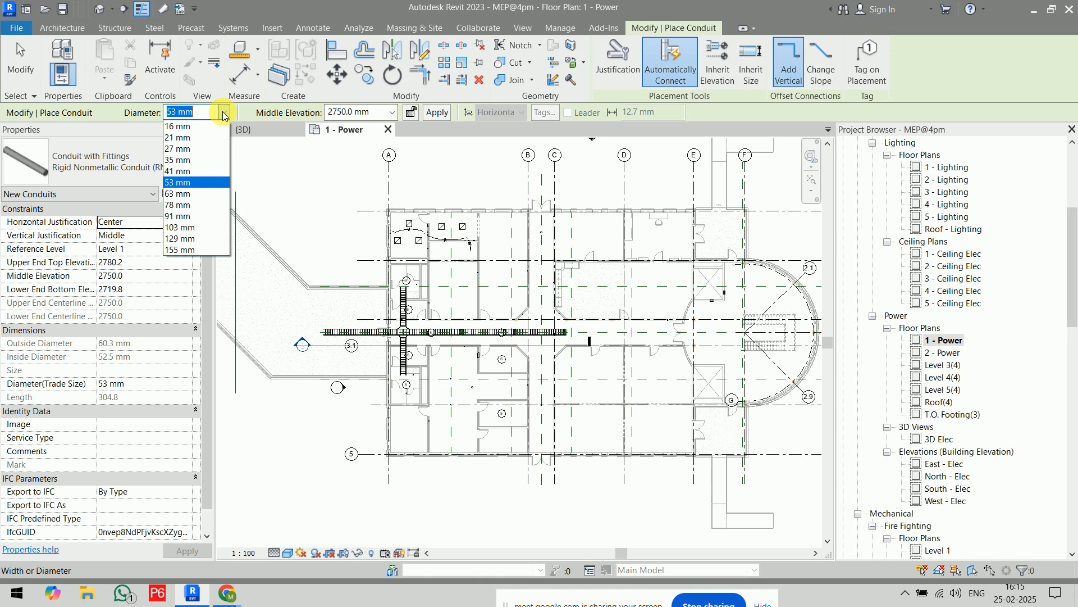
click(222, 111)
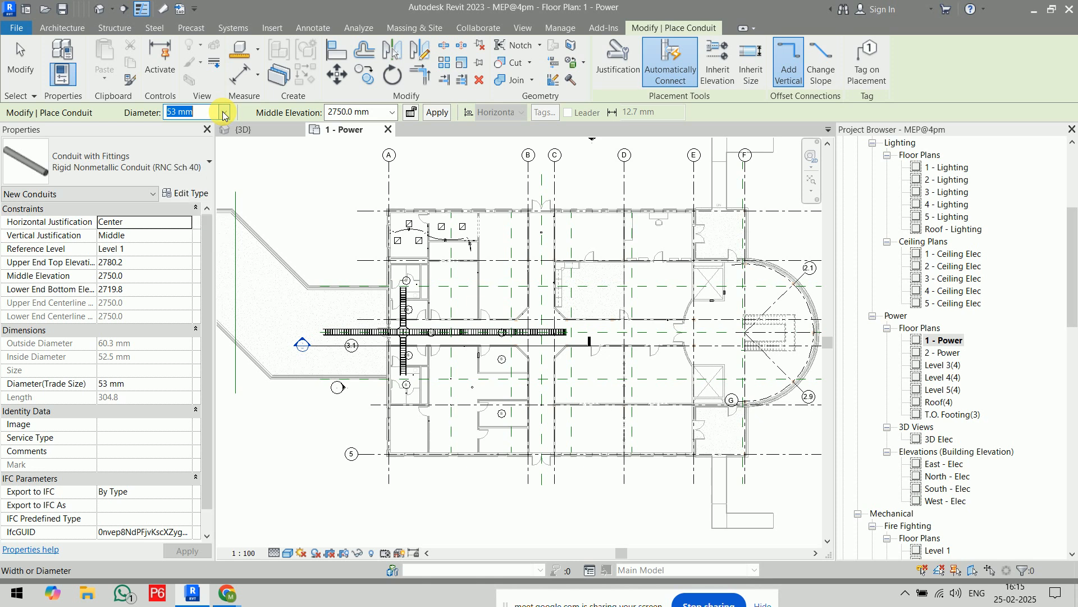
Step: Open the RNC Sch 40 conduit's type properties, widen the dialog, and review the options for its electrical standard
click(186, 193)
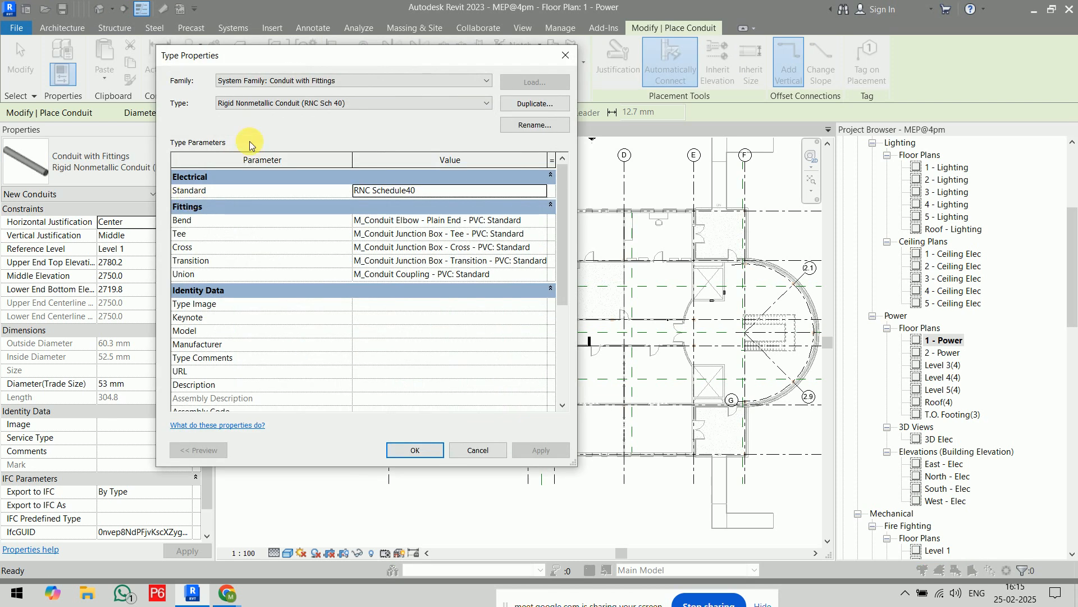
drag(298, 54, 528, 78)
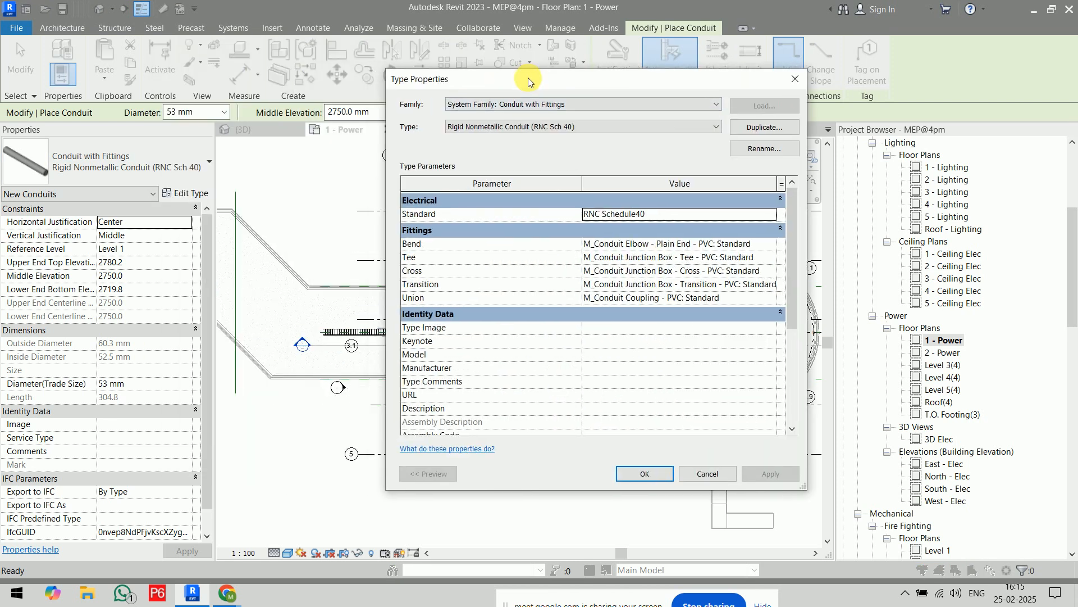
click(680, 215)
click(771, 214)
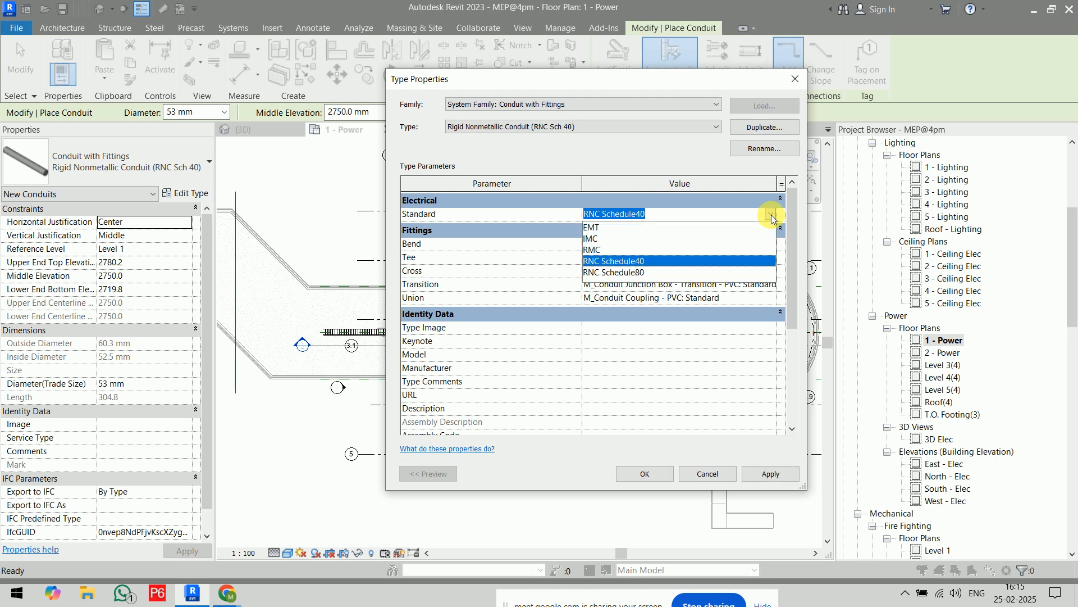
click(772, 217)
click(772, 216)
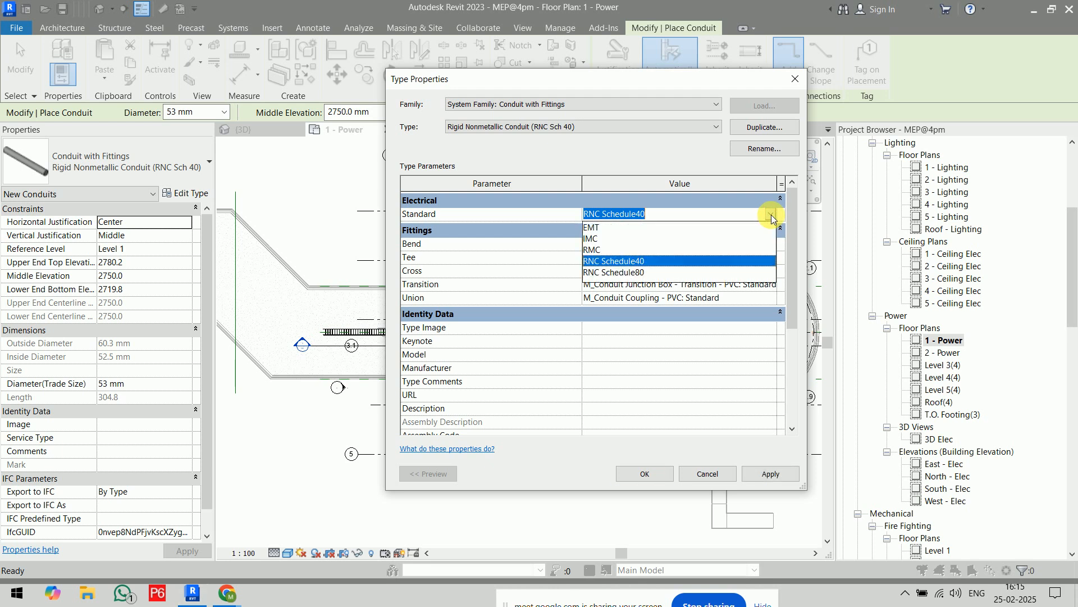
click(770, 216)
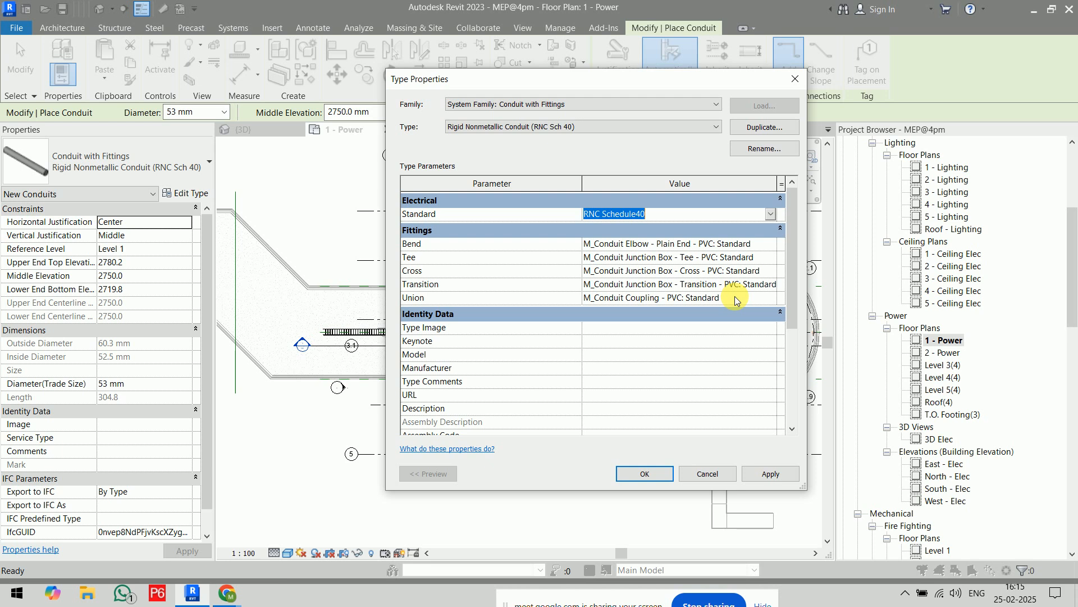
drag(807, 310, 980, 313)
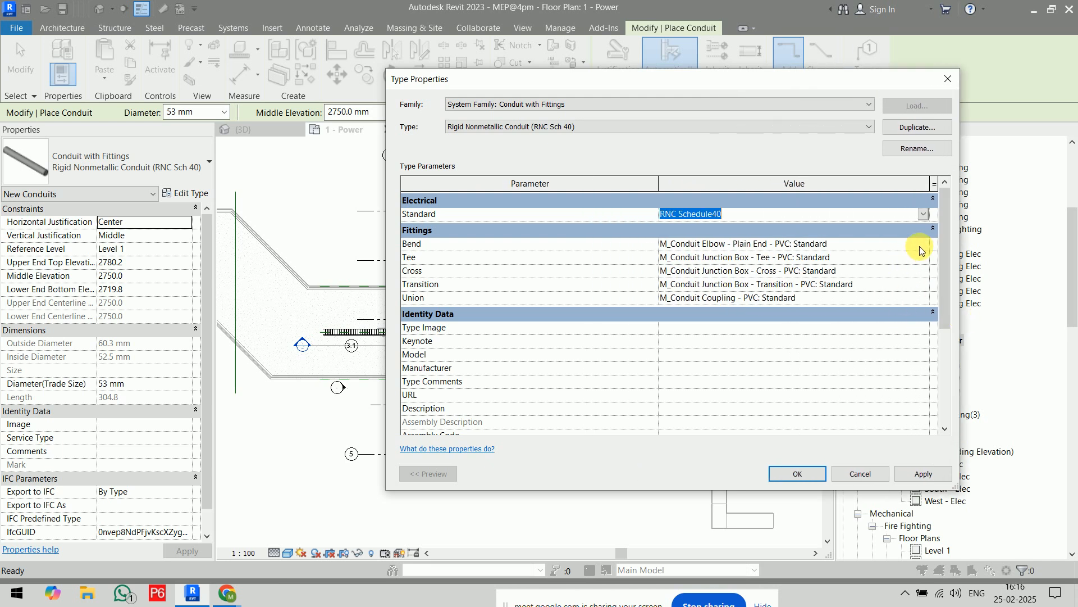
Step: Review the bend, tee, cross, transition and union fitting options of the conduit type and accept its type properties
click(925, 245)
click(925, 244)
click(925, 258)
click(925, 258)
click(925, 261)
click(925, 272)
click(925, 272)
click(925, 273)
click(926, 285)
click(926, 287)
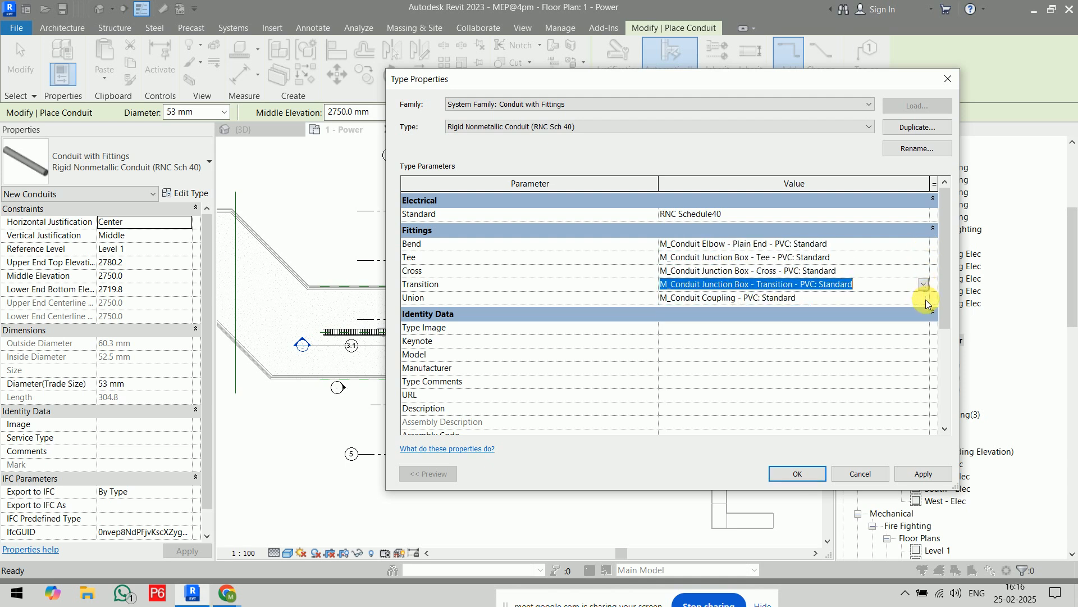
click(926, 299)
click(926, 300)
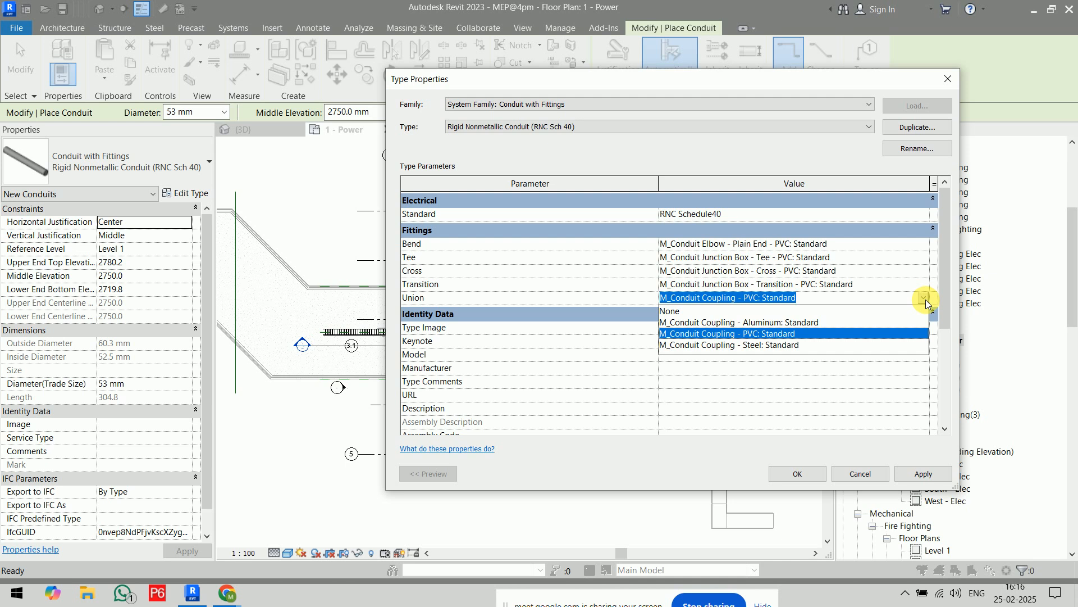
click(925, 302)
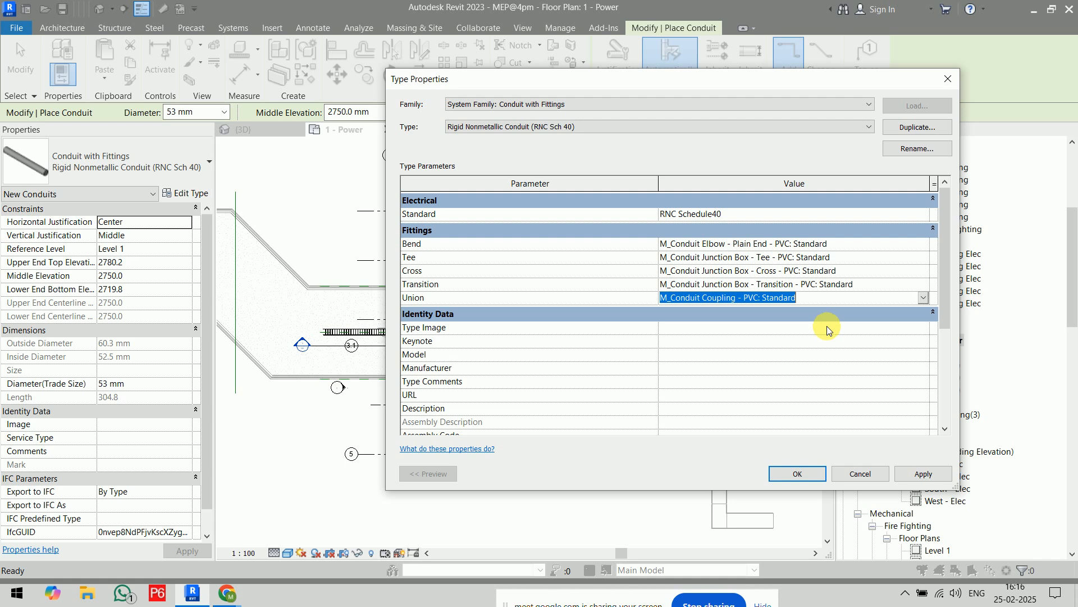
click(808, 477)
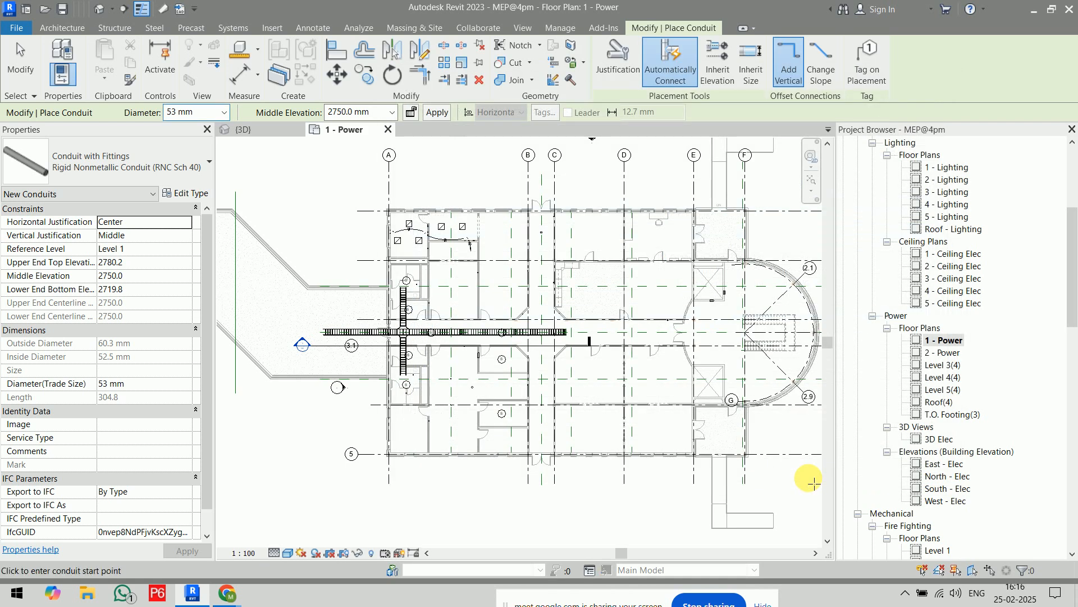
Step: Switch the conduit to the Conduit without Fittings type RNC Sch 80, compare the available diameters, and end conduit placement
click(223, 112)
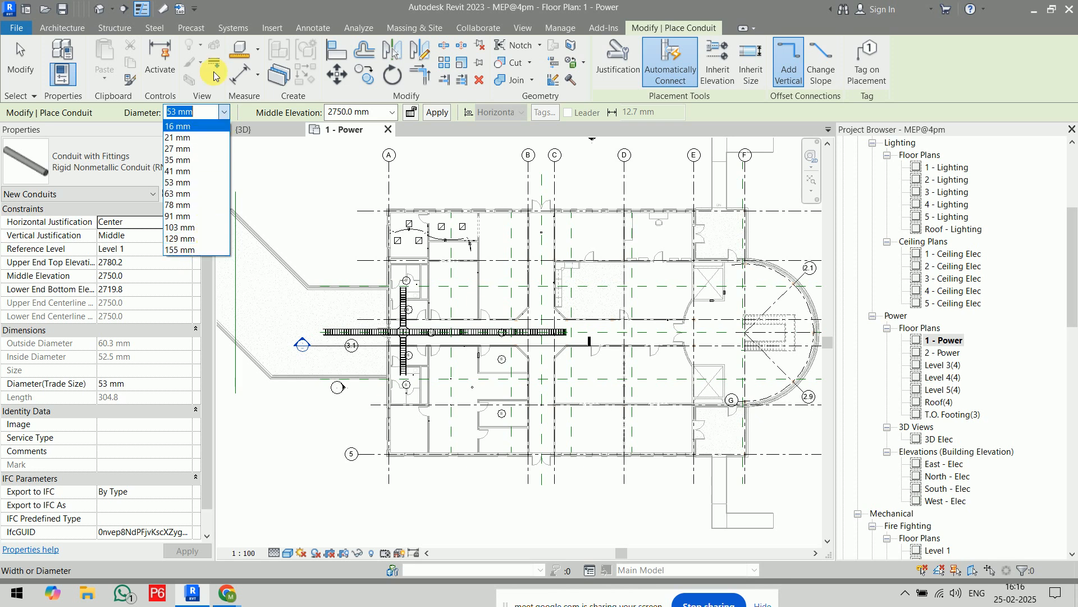
click(220, 110)
click(176, 150)
click(166, 294)
click(222, 112)
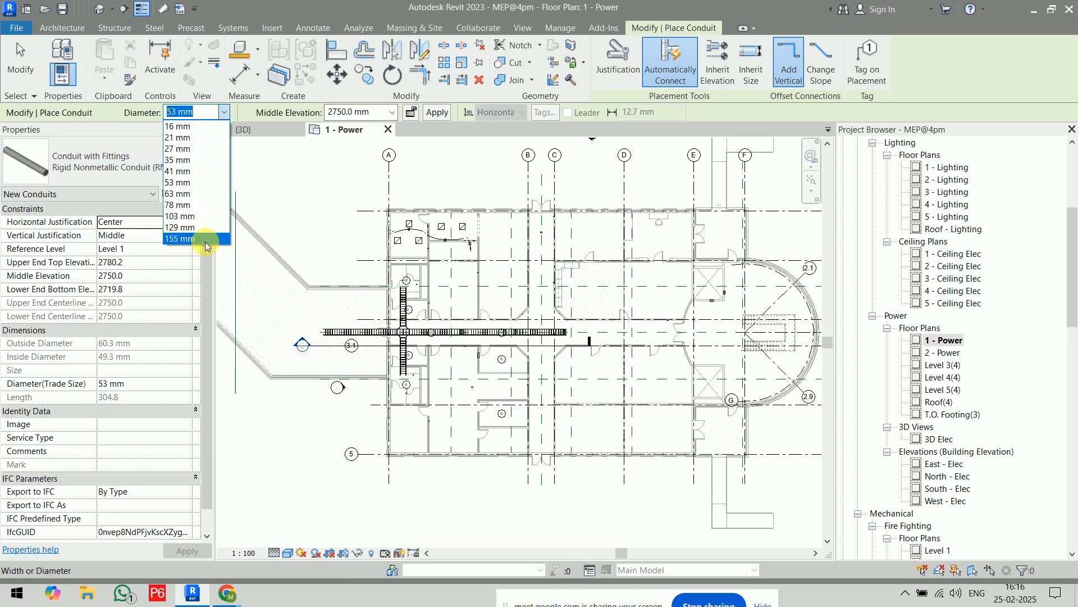
click(225, 112)
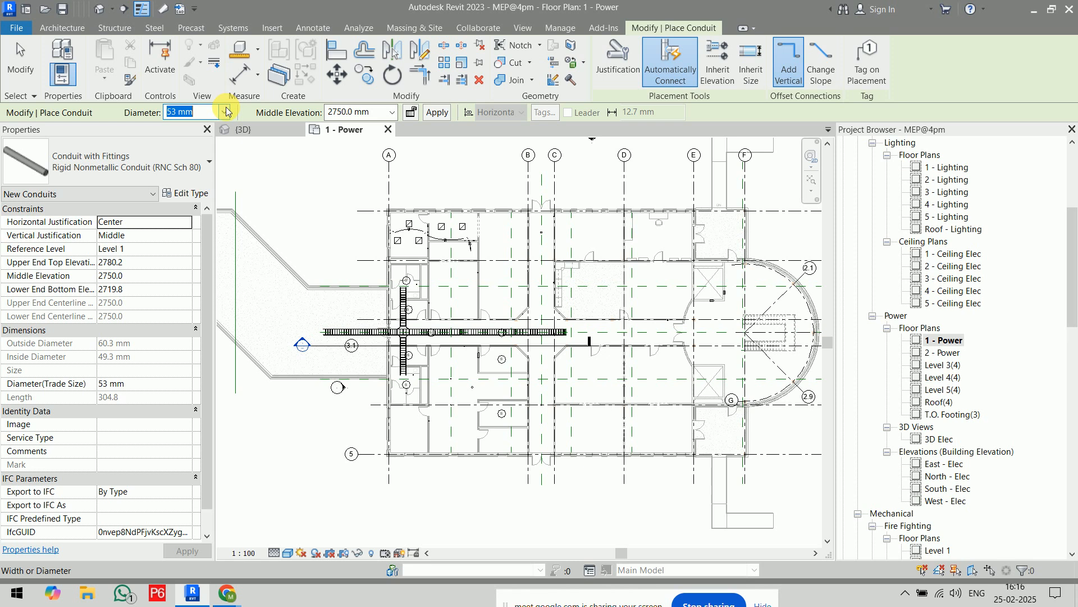
right_click(307, 175)
click(313, 182)
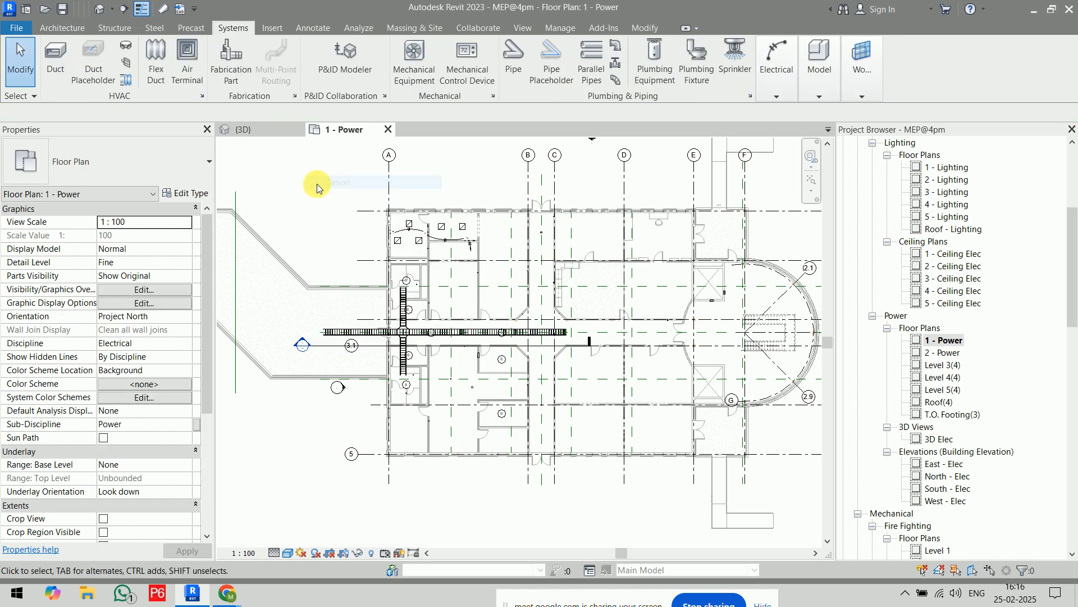
Step: Open the Electrical Settings and review the general conduit settings, the rise/drop annotation size, and the single-line and two-line symbology
key(e)
key(s)
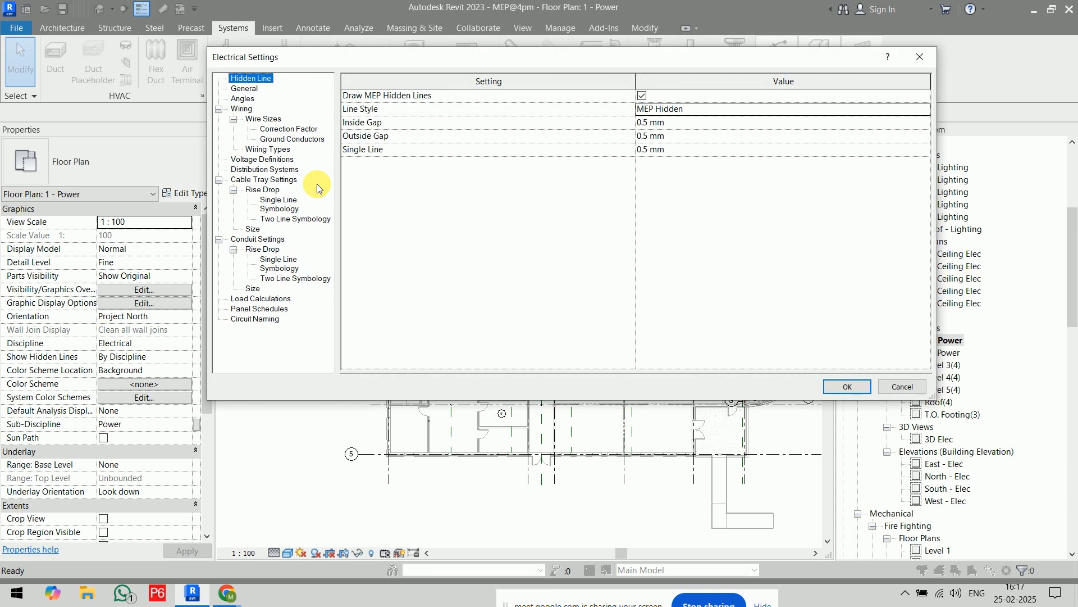
click(275, 240)
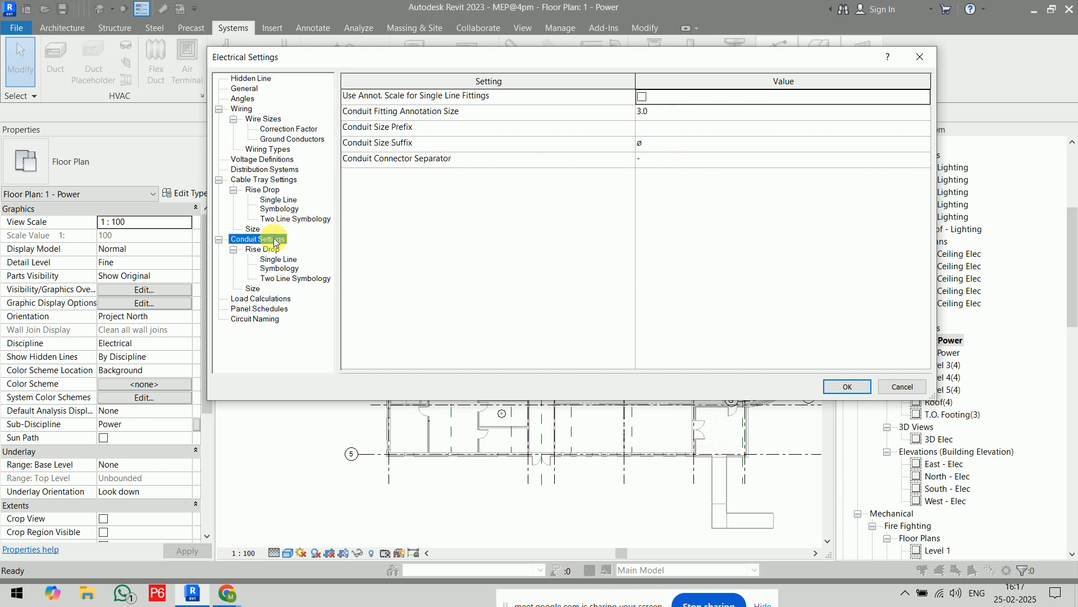
click(272, 251)
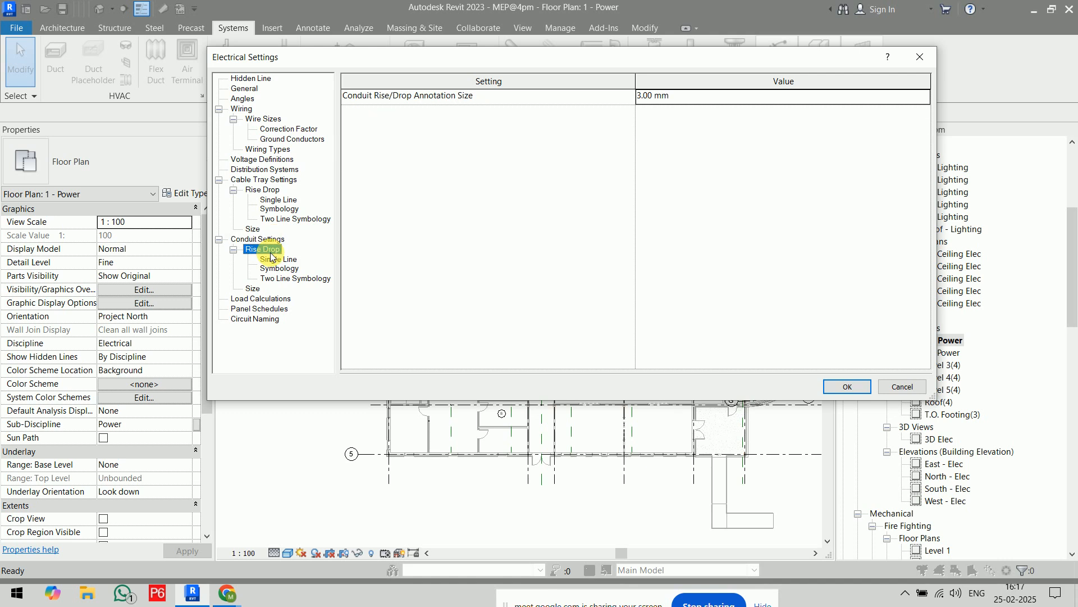
click(279, 262)
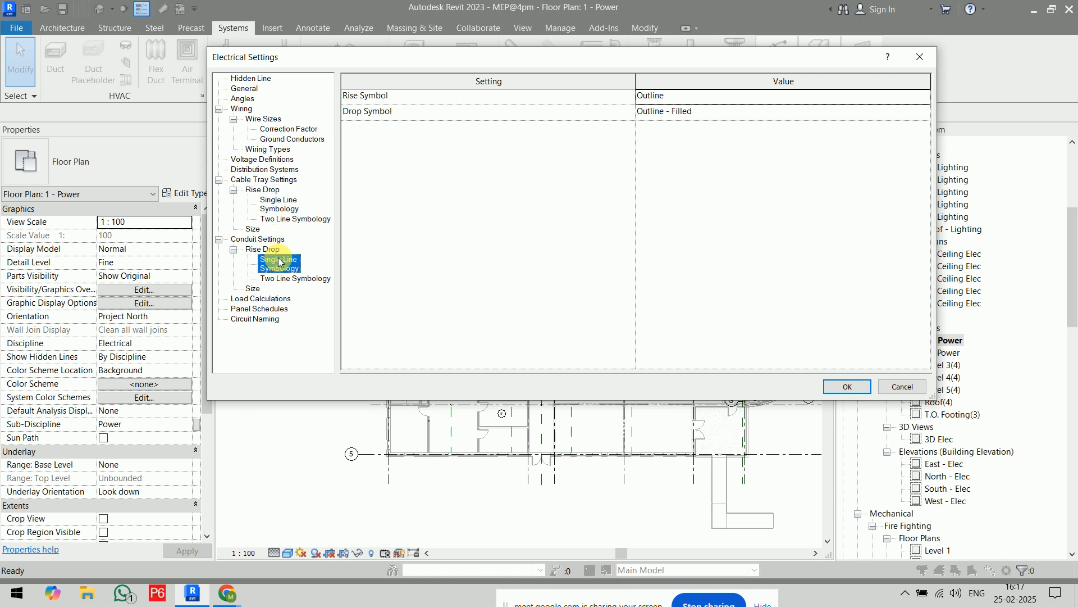
click(294, 279)
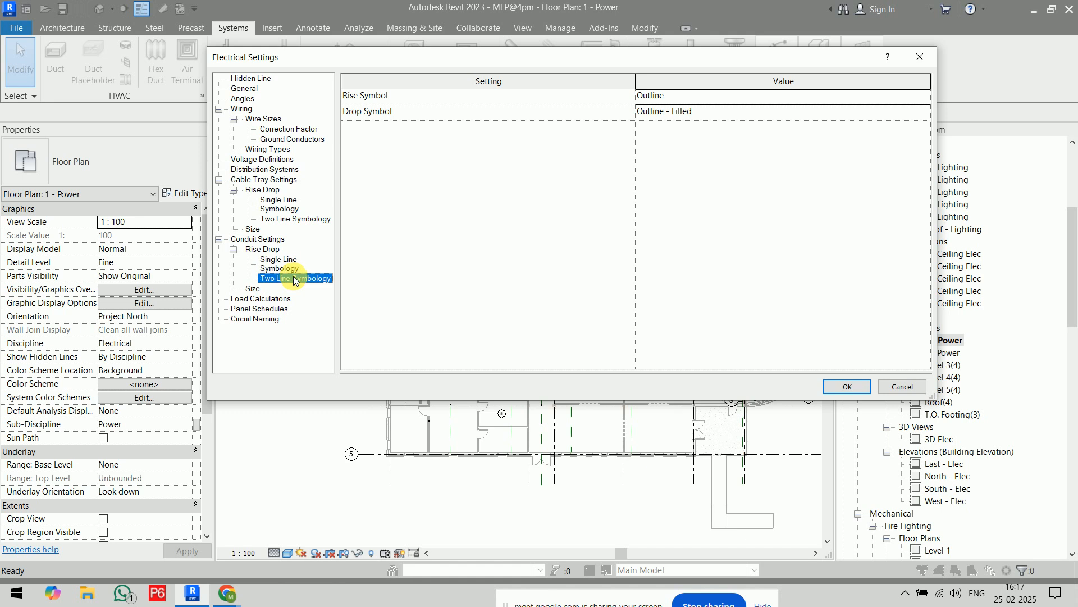
Step: Open the conduit size table in the Electrical Settings and compare the sizes of the EMT, RNC Schedule80 and RNC Schedule40 standards
click(253, 289)
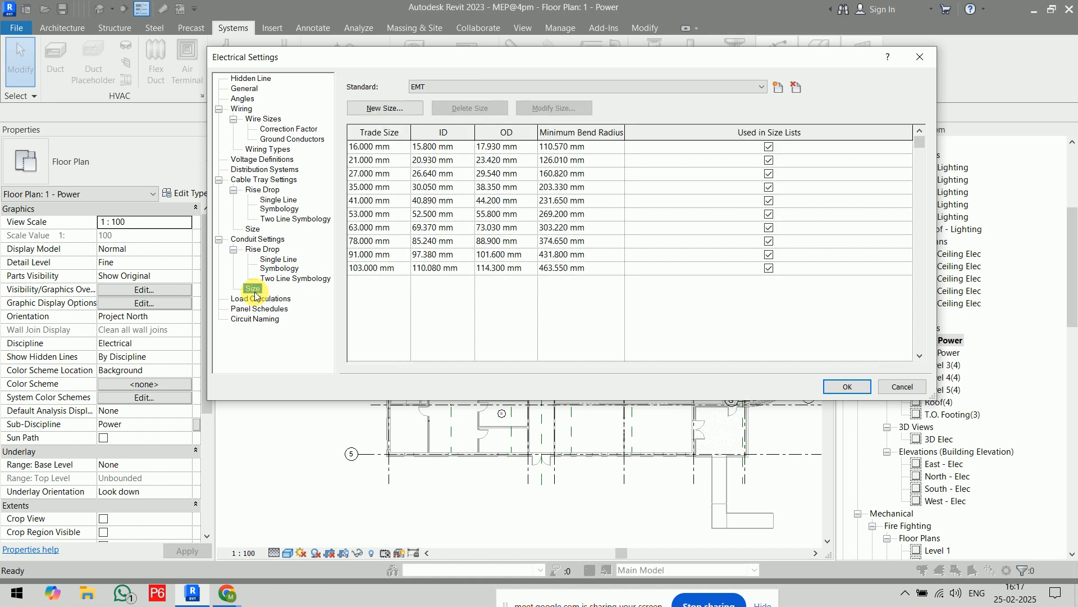
click(498, 86)
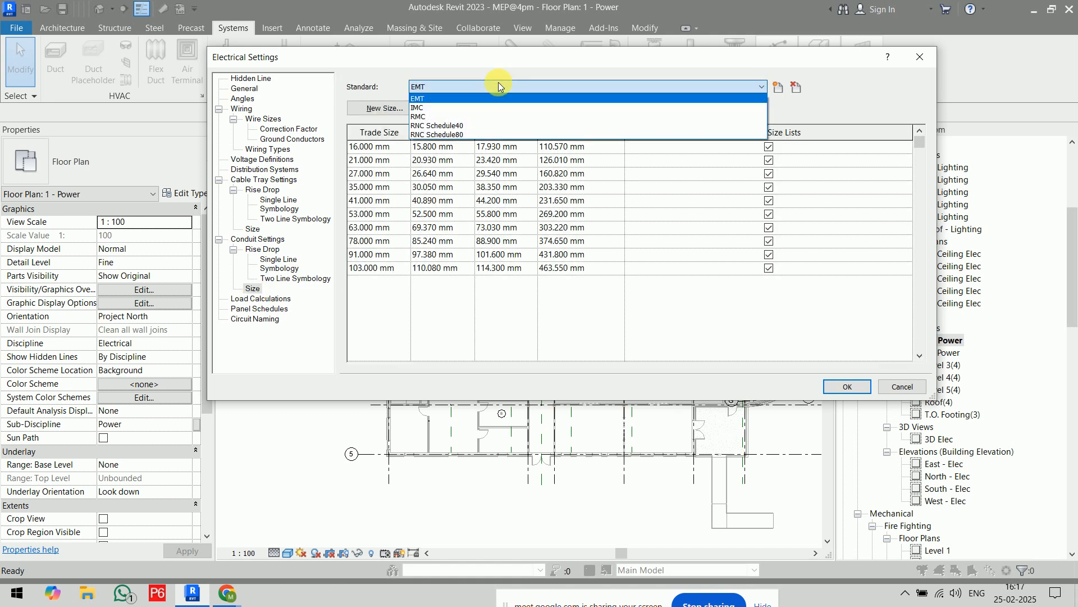
click(485, 135)
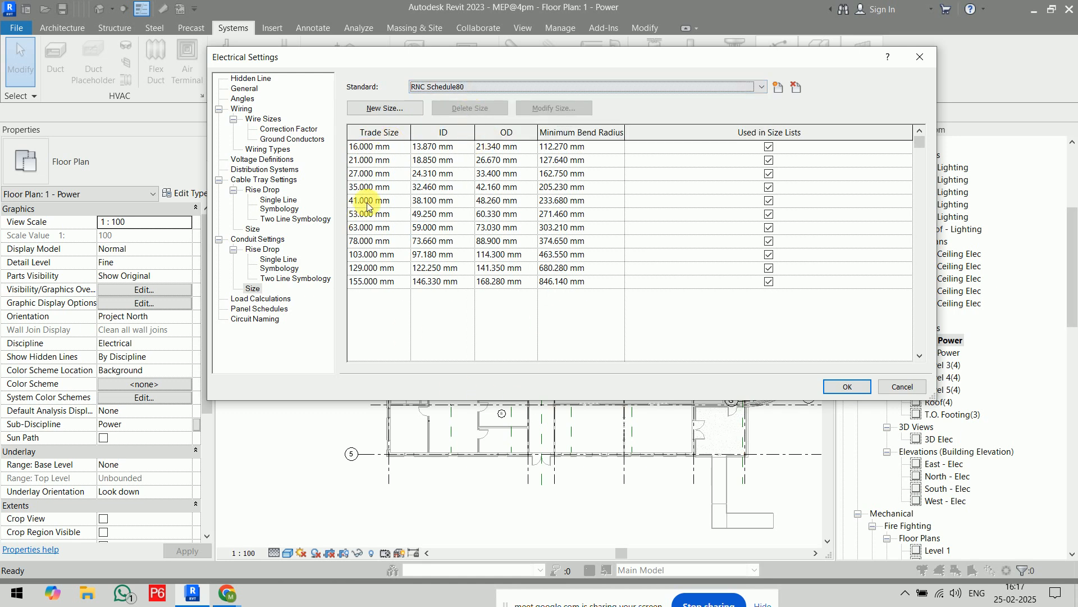
click(456, 85)
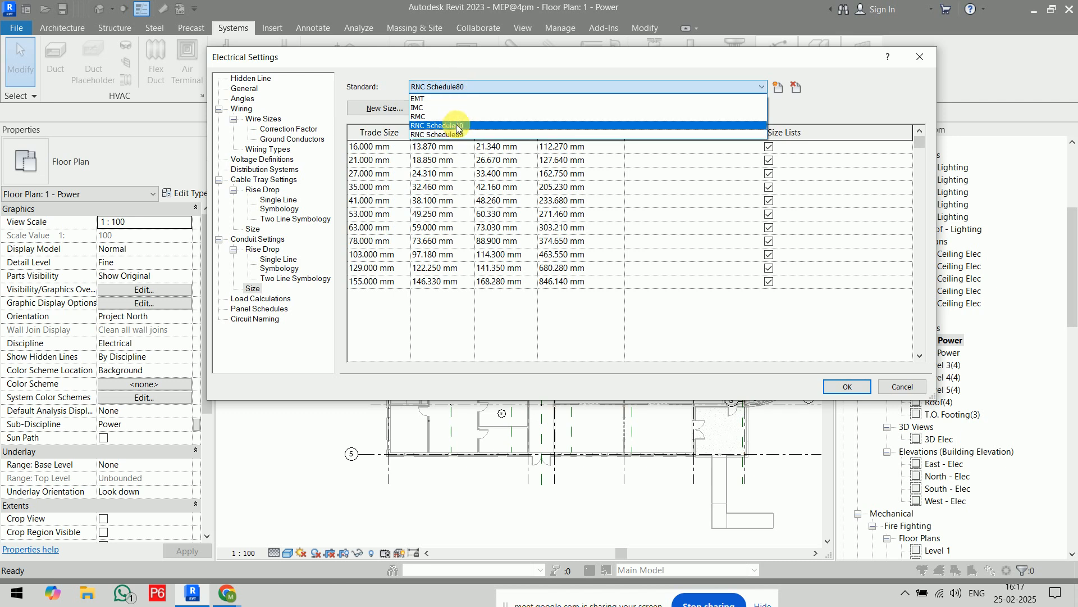
click(456, 124)
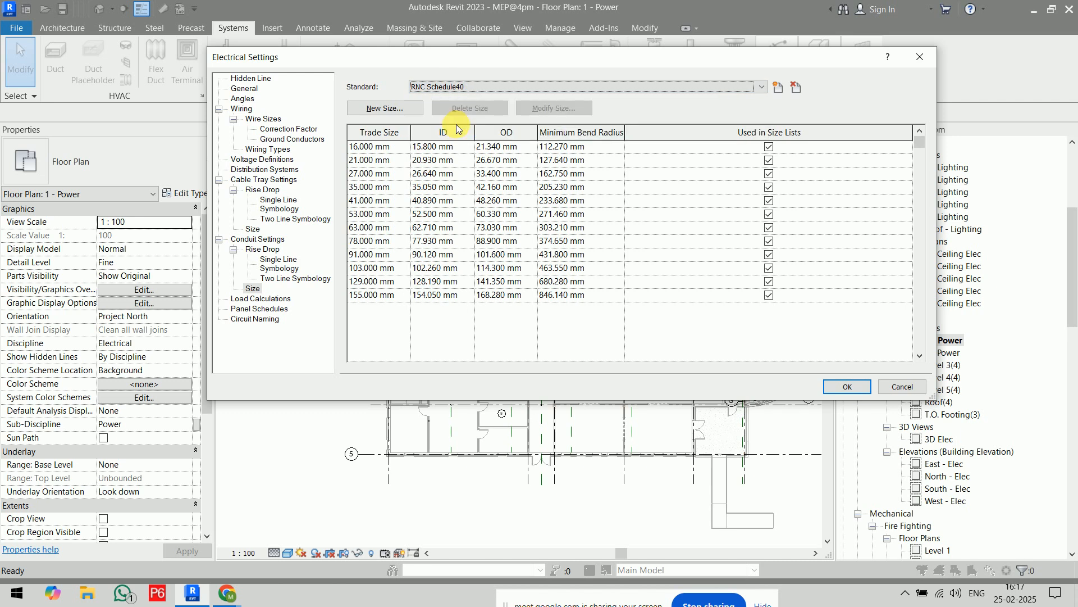
click(456, 87)
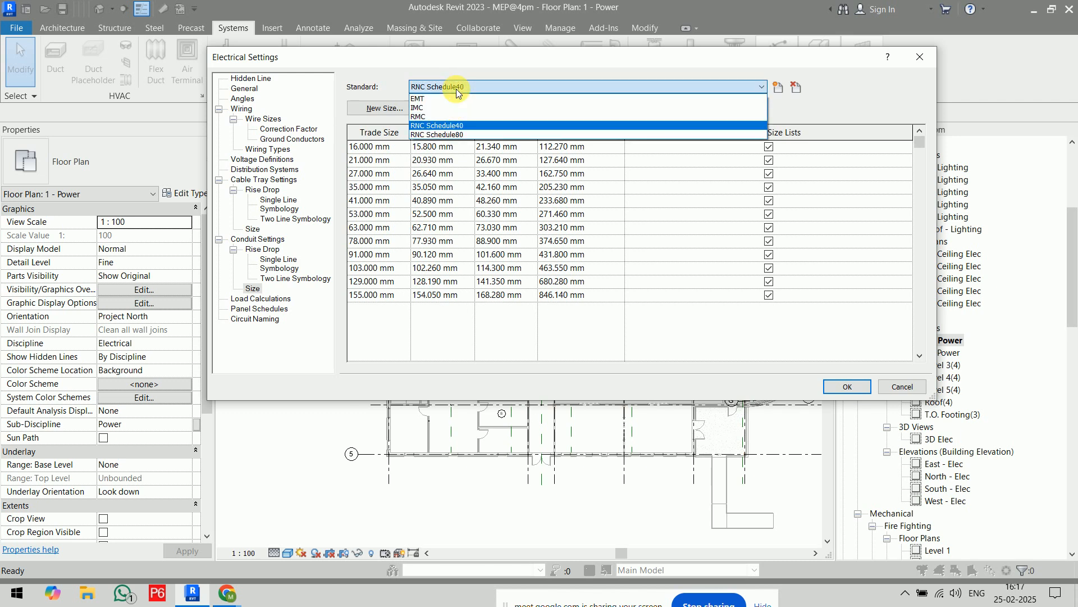
click(454, 131)
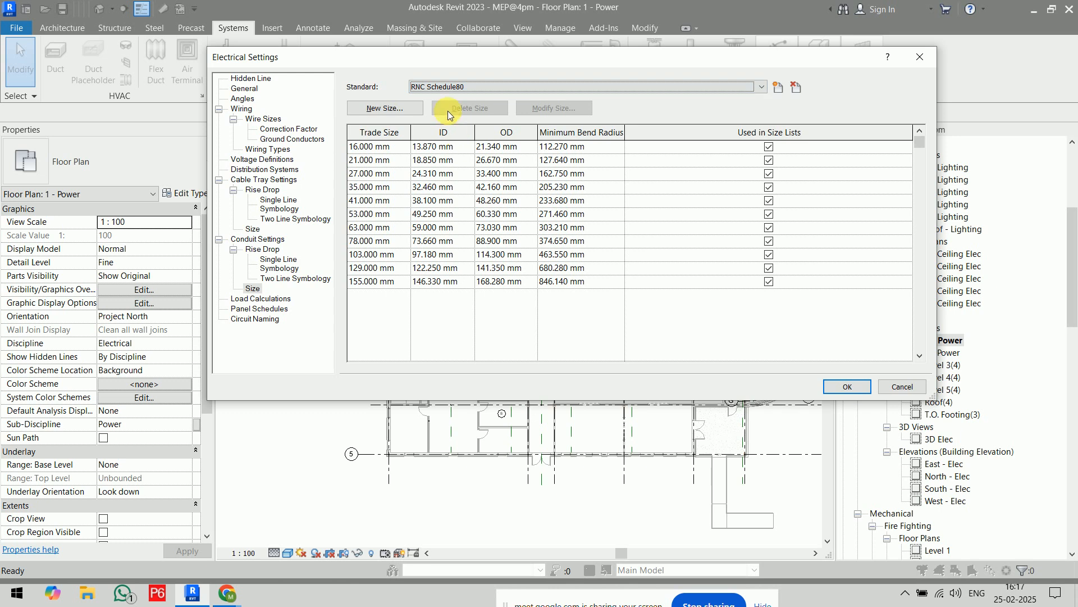
Step: Add a conduit size to the RNC Schedule40 standard with a 160 mm trade diameter and a 155 mm inside diameter
click(440, 86)
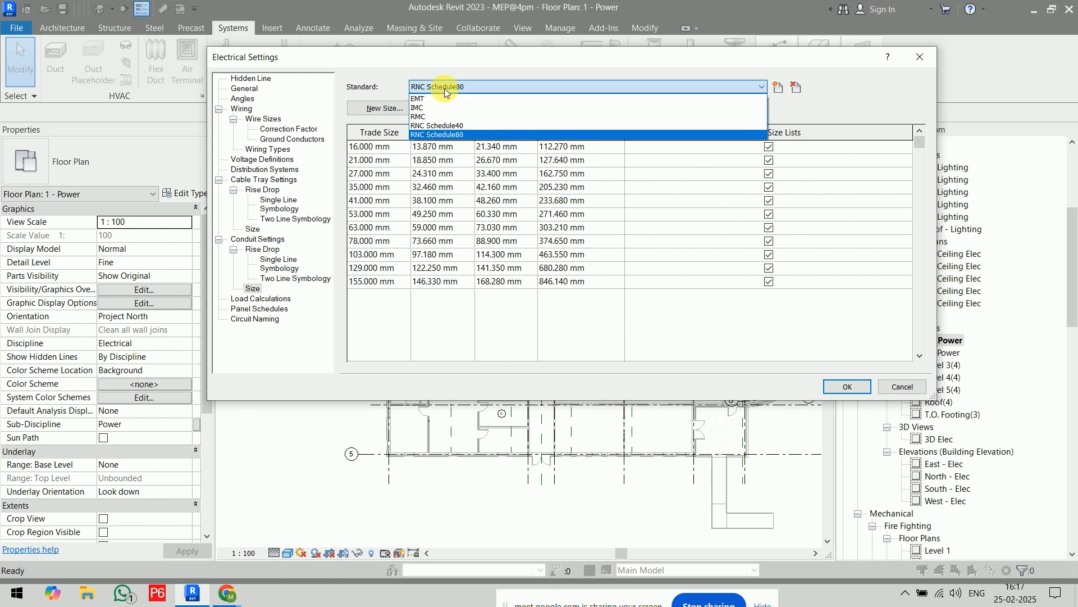
click(444, 125)
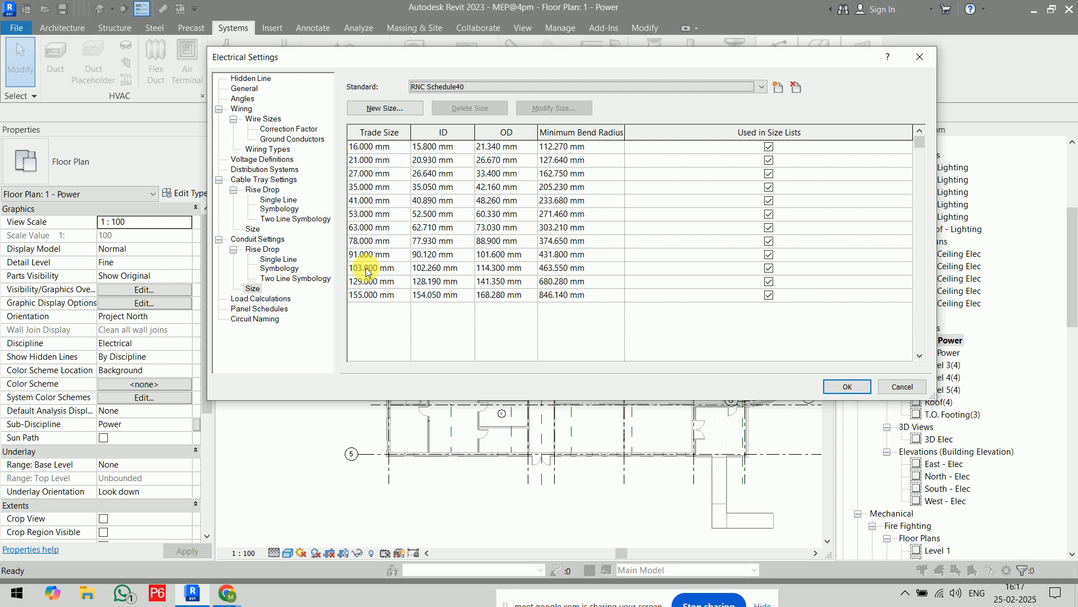
click(389, 108)
drag(505, 163, 605, 227)
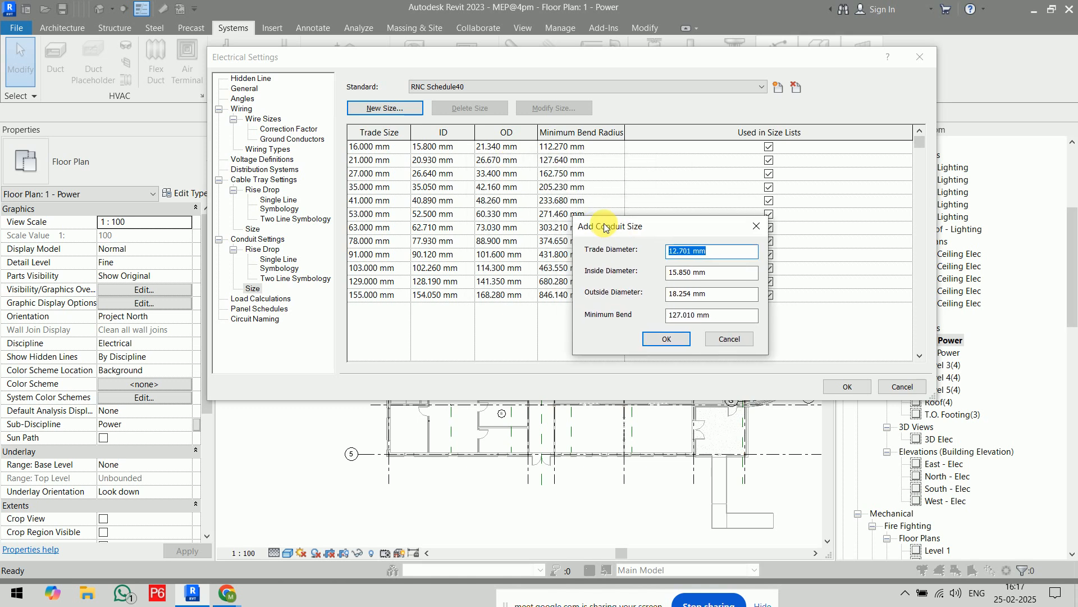
text(160)
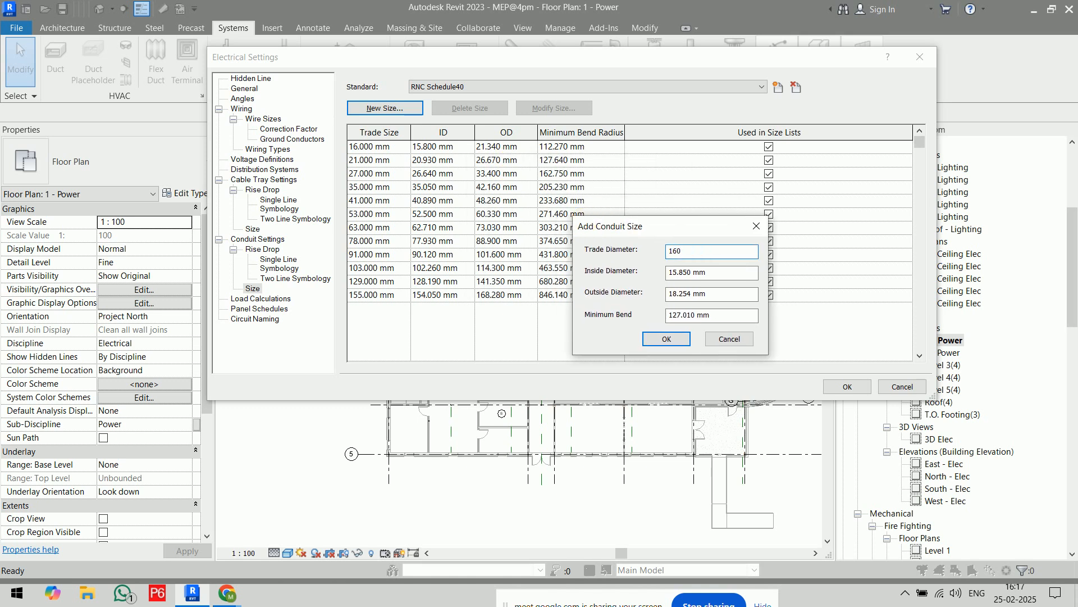
double_click(724, 279)
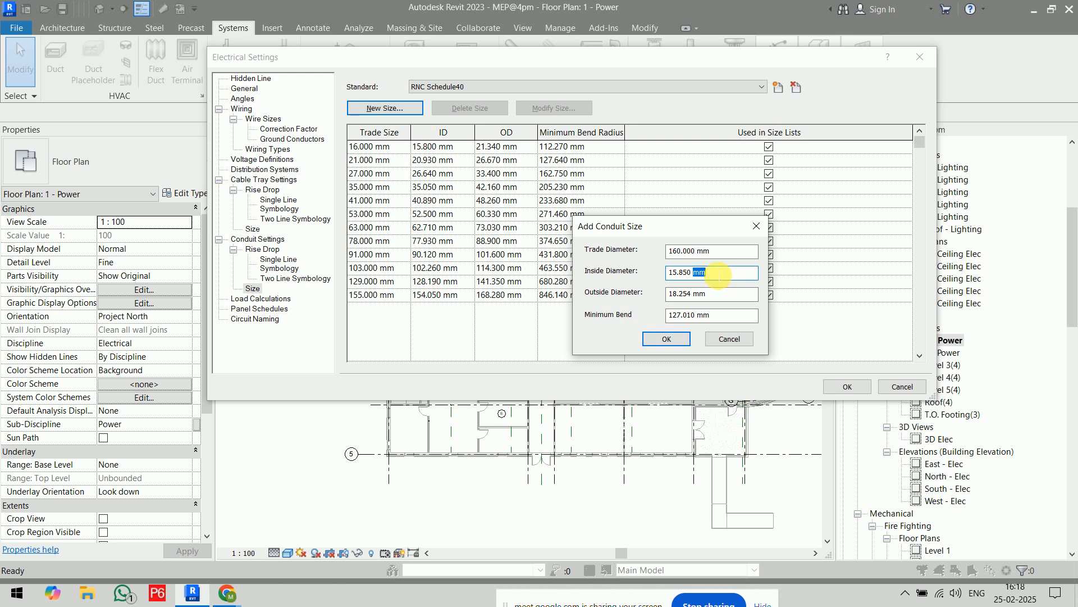
drag(713, 273, 621, 259)
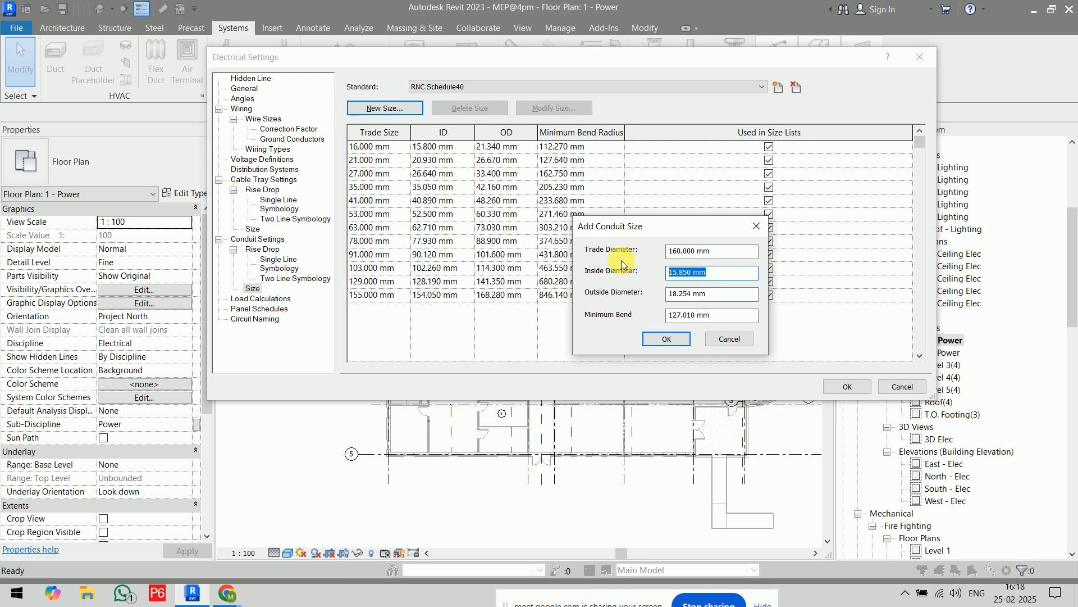
text(155)
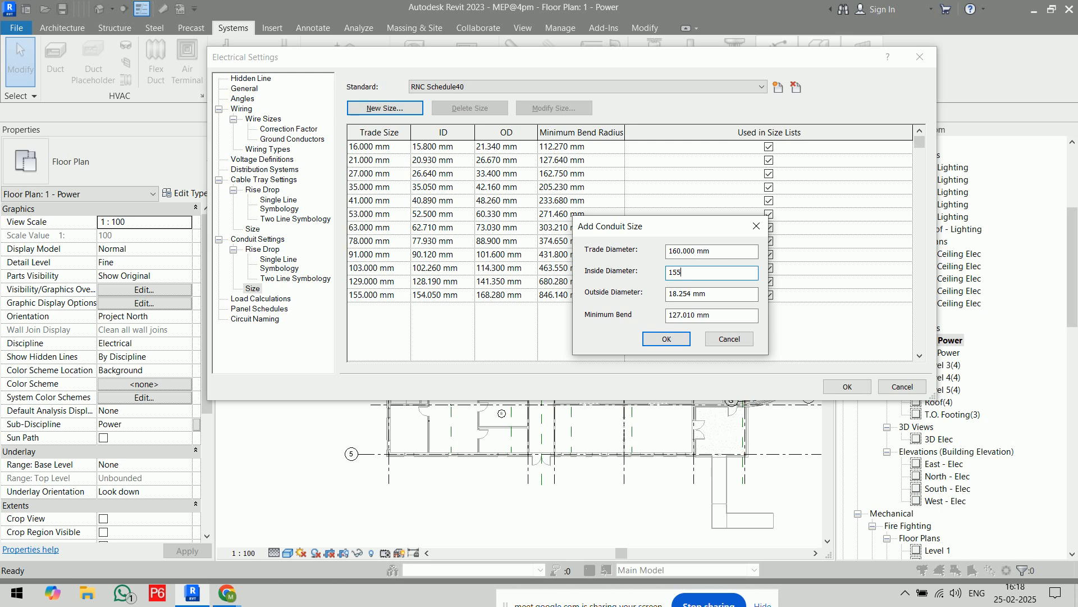
key(Return)
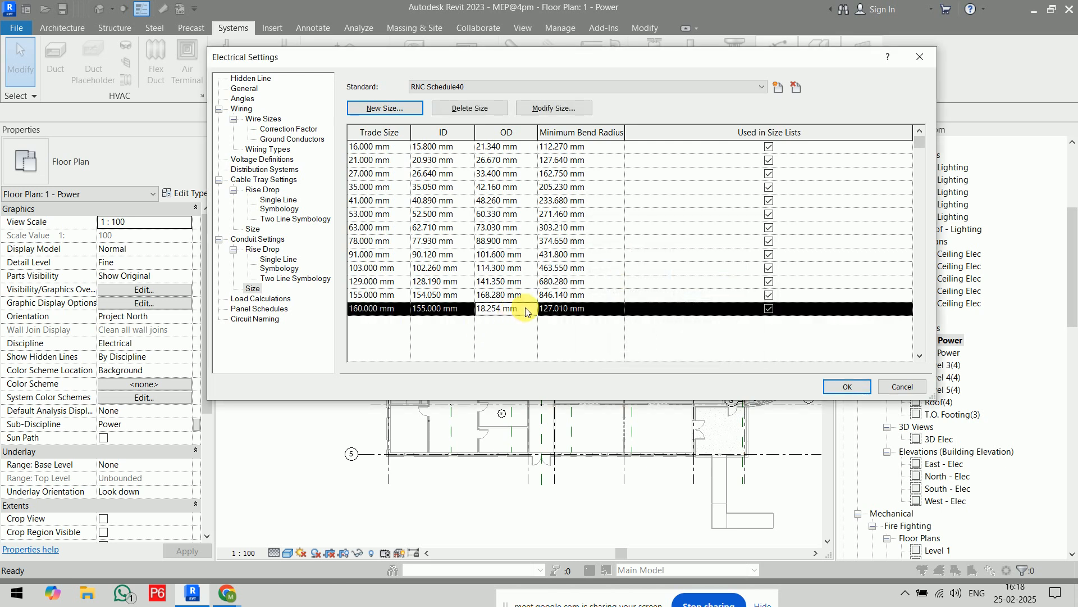
Step: Set the outside diameter of the 160 mm conduit size to 171 mm and accept the Electrical Settings
click(541, 108)
drag(729, 293, 623, 302)
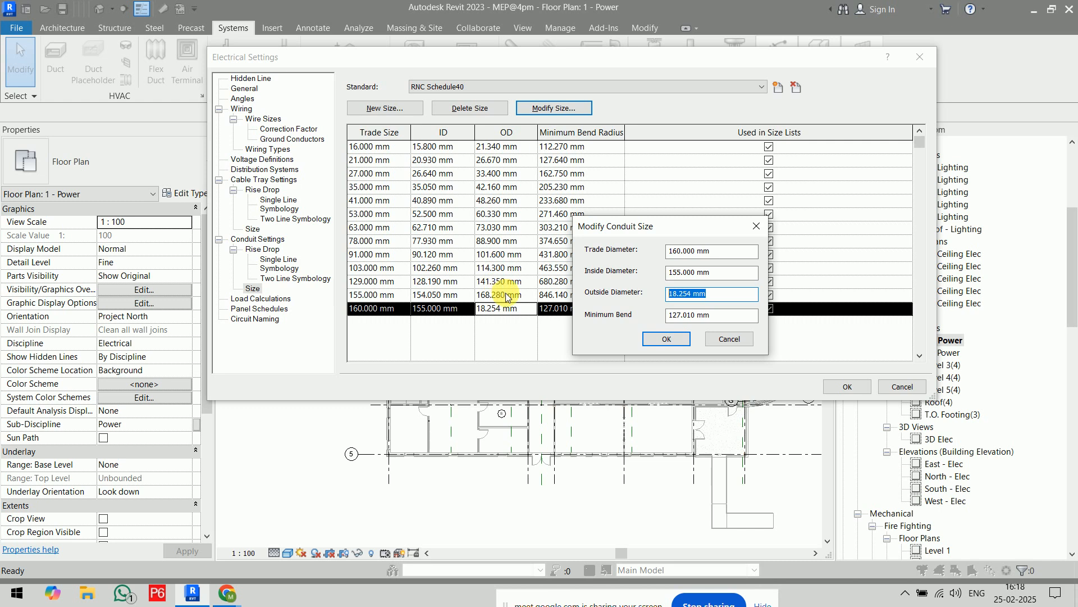
text(17)
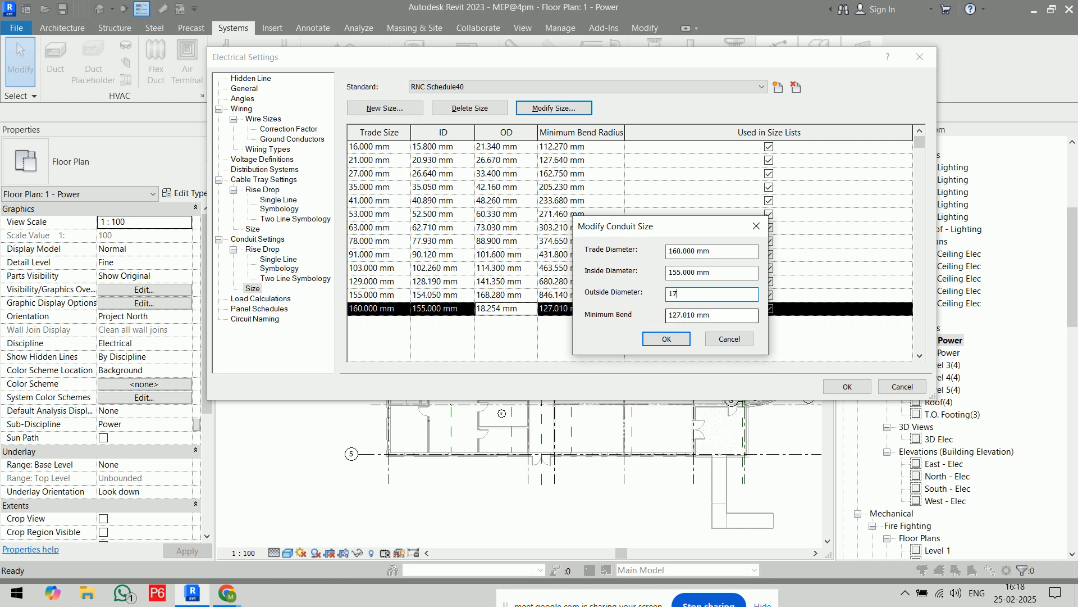
text(1)
key(Return)
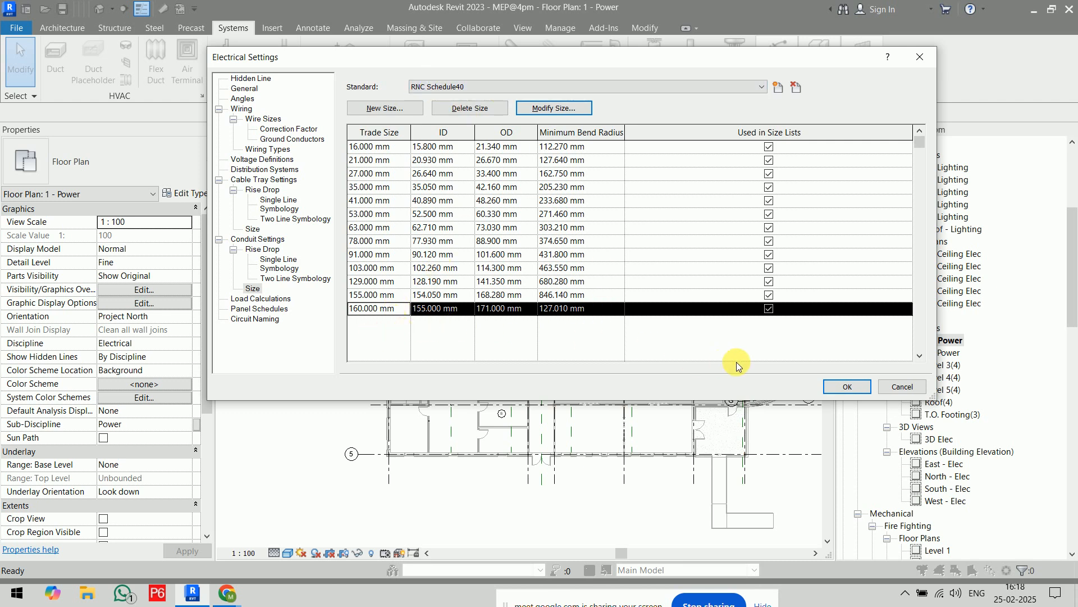
click(847, 387)
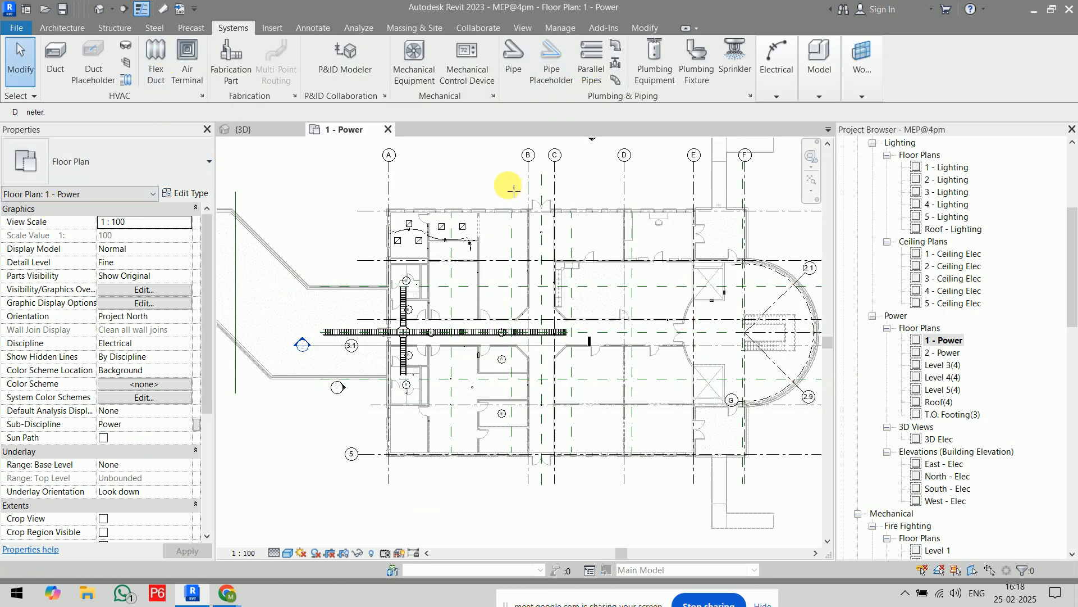
Step: Start conduit placement with the Conduit with Fittings type RNC Sch 40 and check its diameter list for the 160 mm size
key(c)
key(n)
click(148, 165)
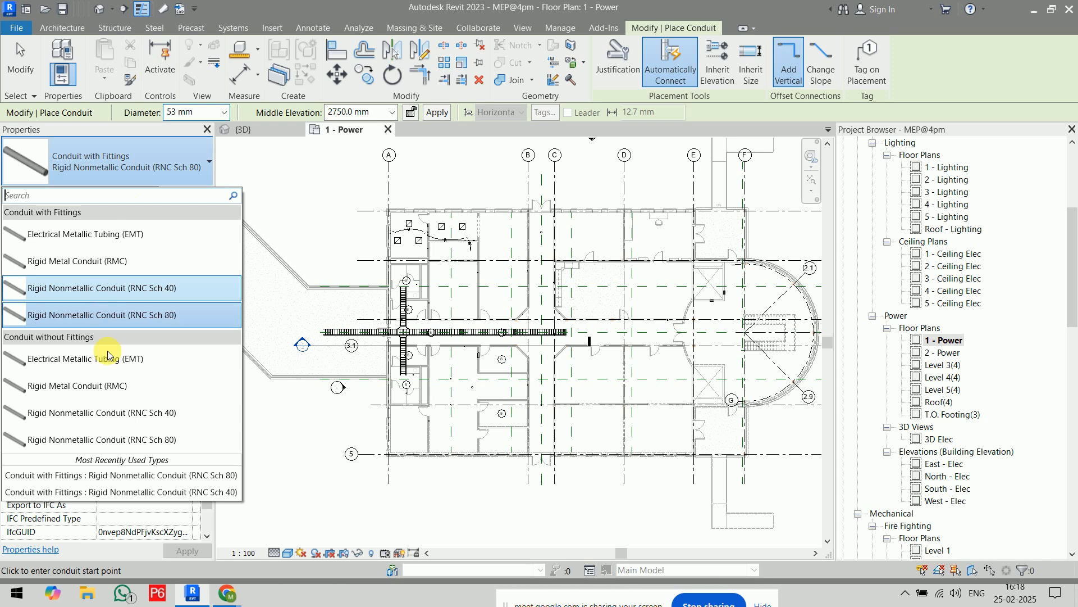
click(145, 289)
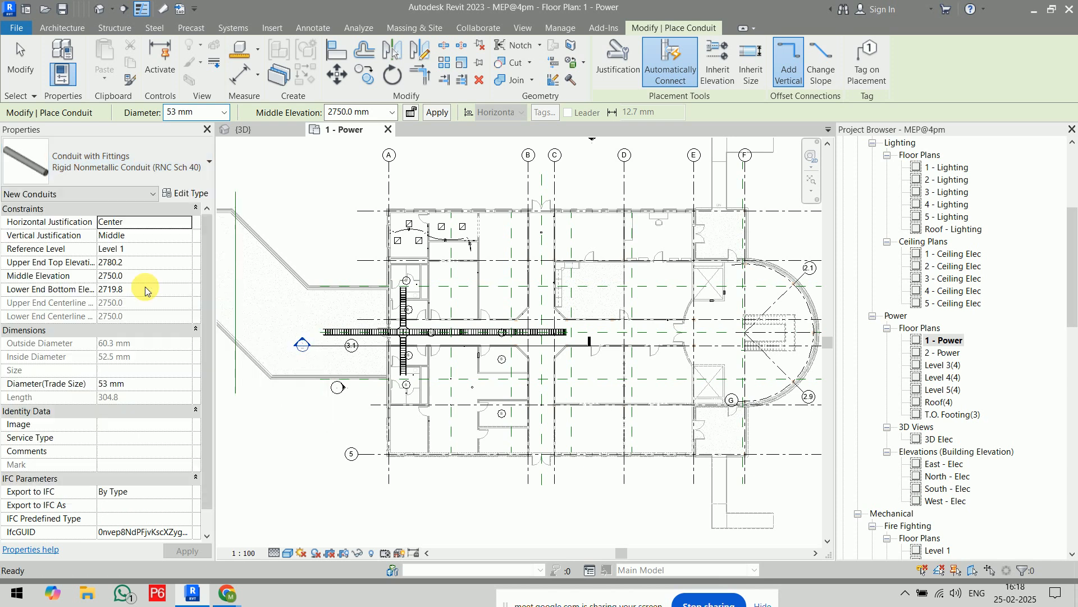
click(224, 112)
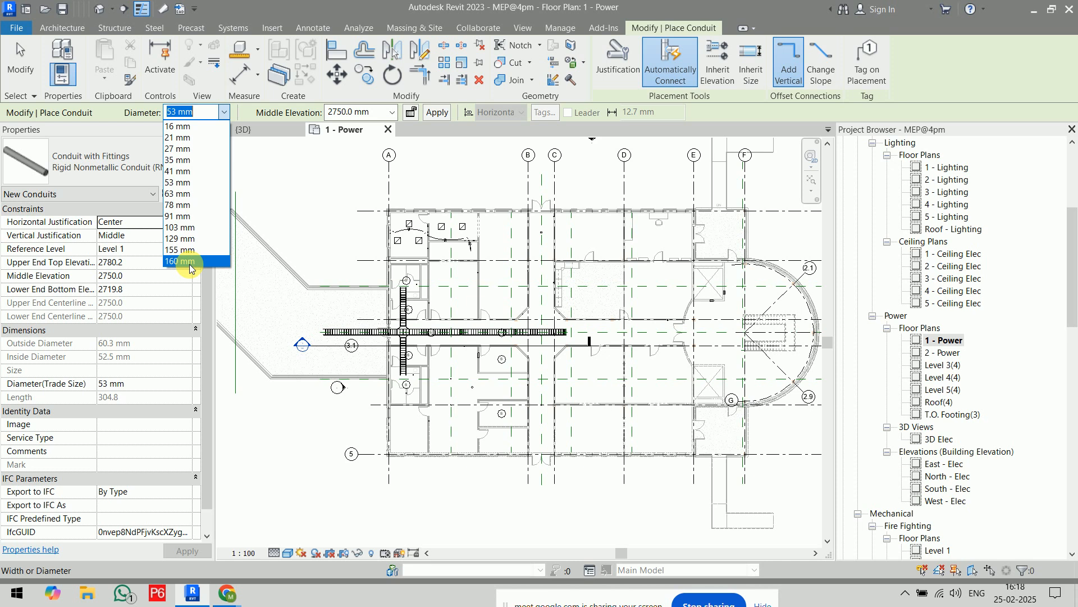
click(206, 185)
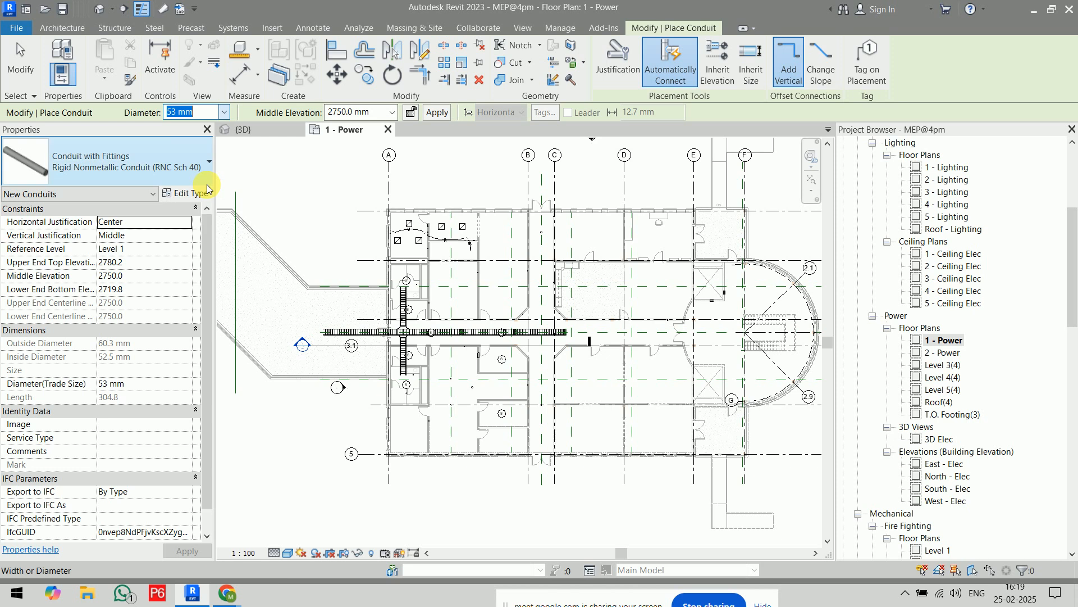
Step: Draw an L-shaped 53 mm conduit at 2900 mm middle elevation from the lower-left room into the open area and up the plan
key(Tab)
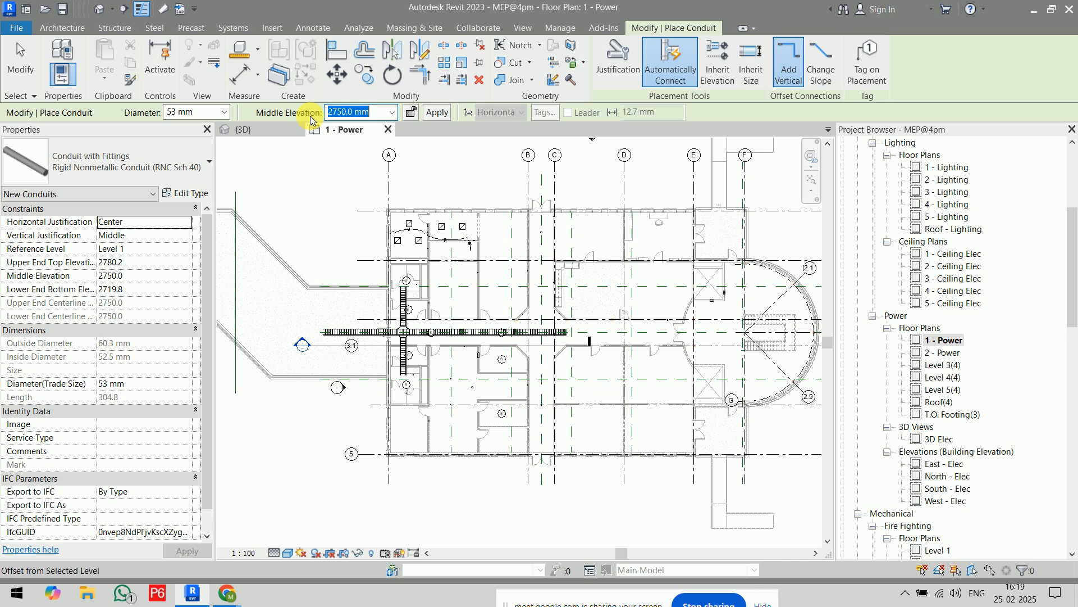
text(2900)
key(Return)
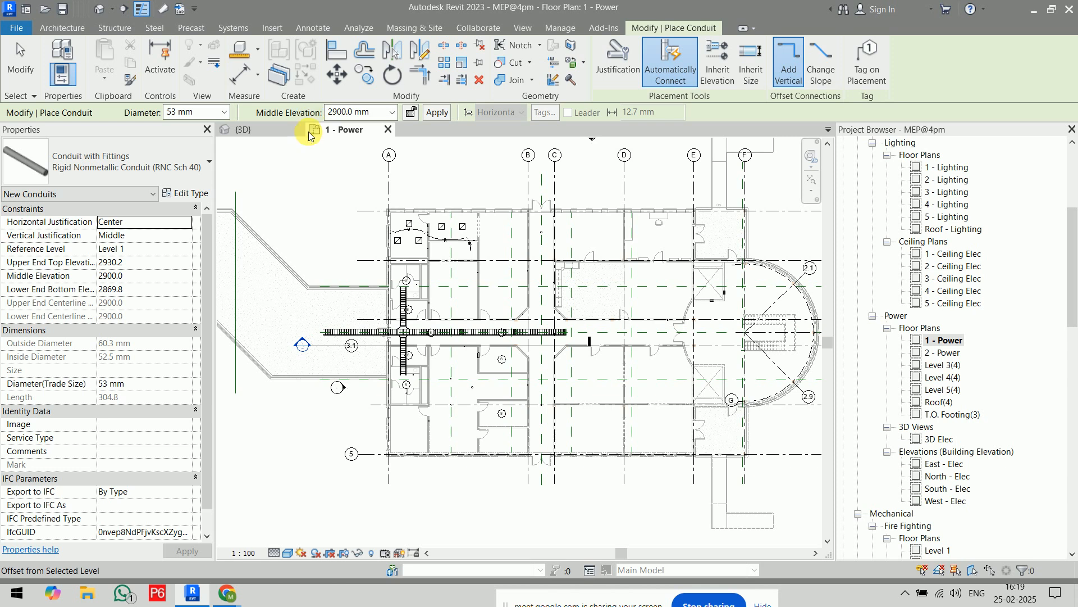
scroll(390, 409, up, 5)
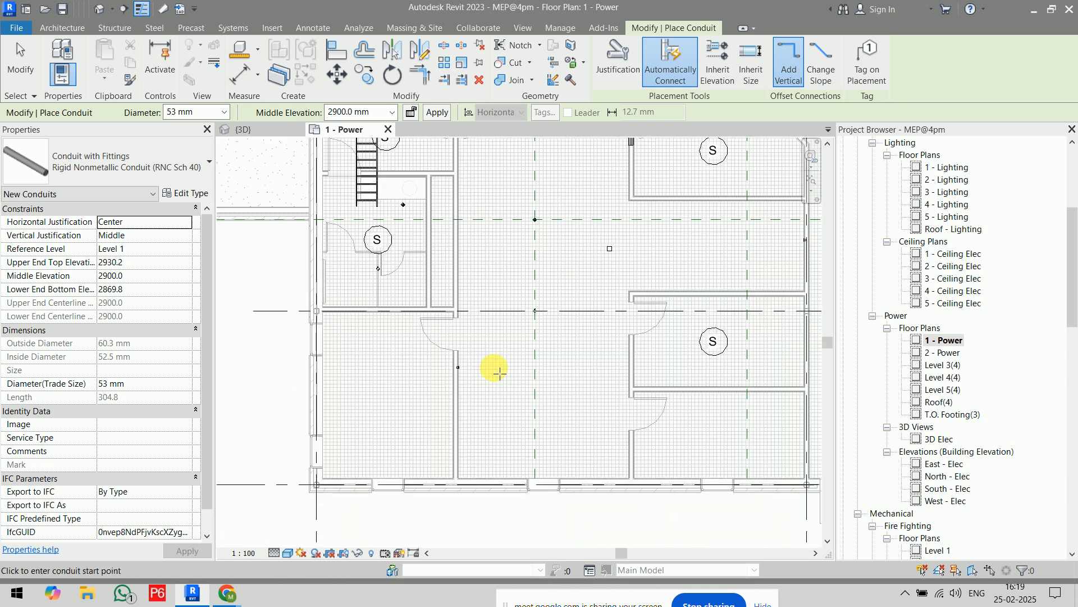
click(382, 393)
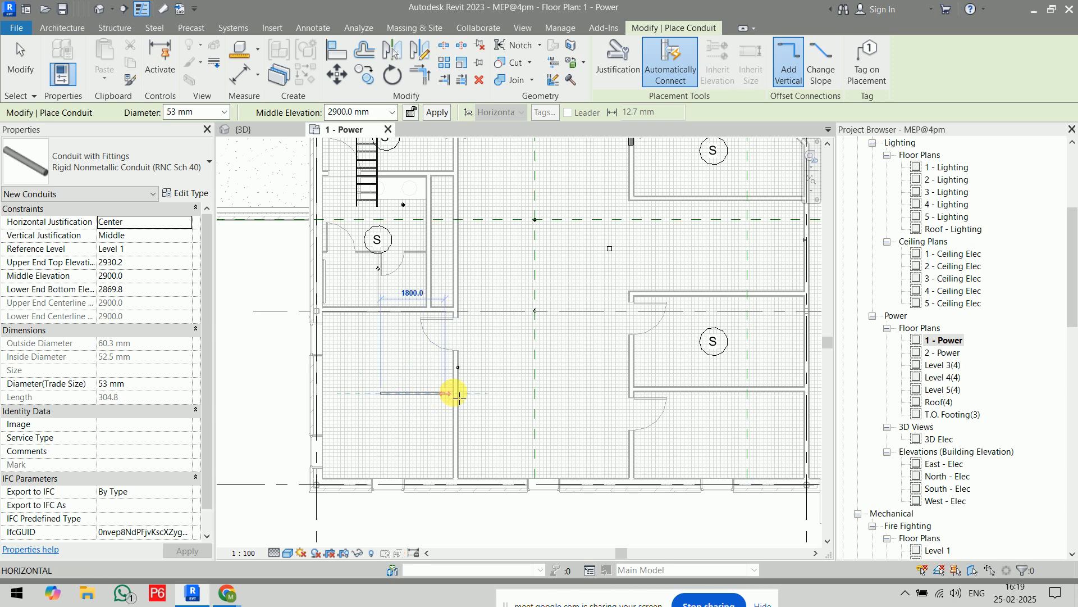
click(532, 394)
middle_drag(530, 183, 522, 240)
click(488, 352)
key(Escape)
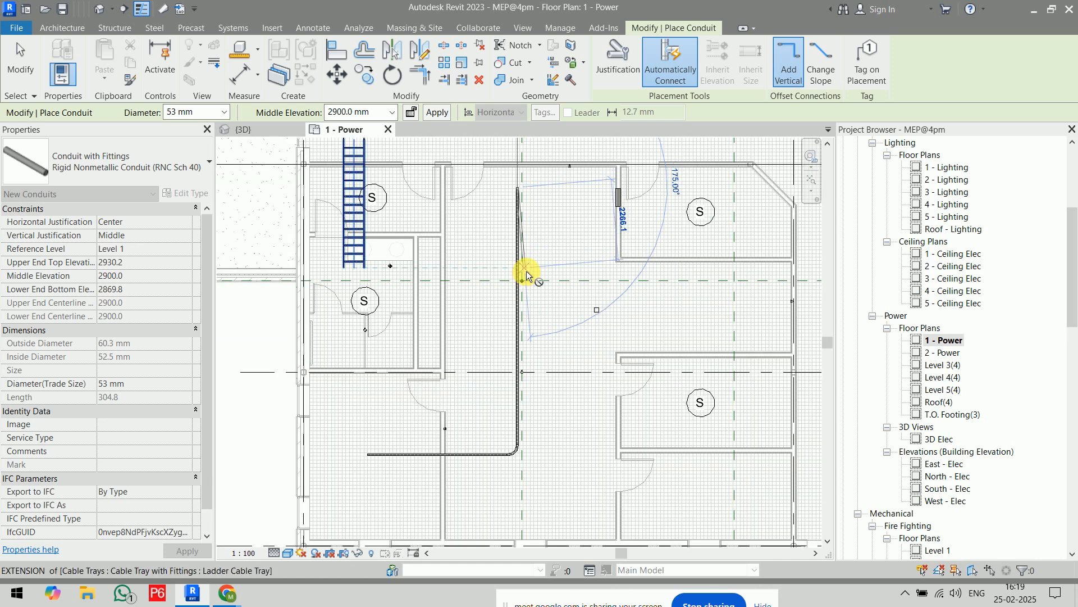
Step: Draw a horizontal branch conduit about 6000 mm long to the right from the vertical conduit run and end conduit placement
middle_drag(564, 352, 492, 158)
scroll(475, 248, up, 3)
middle_drag(476, 249, 469, 388)
scroll(446, 361, up, 5)
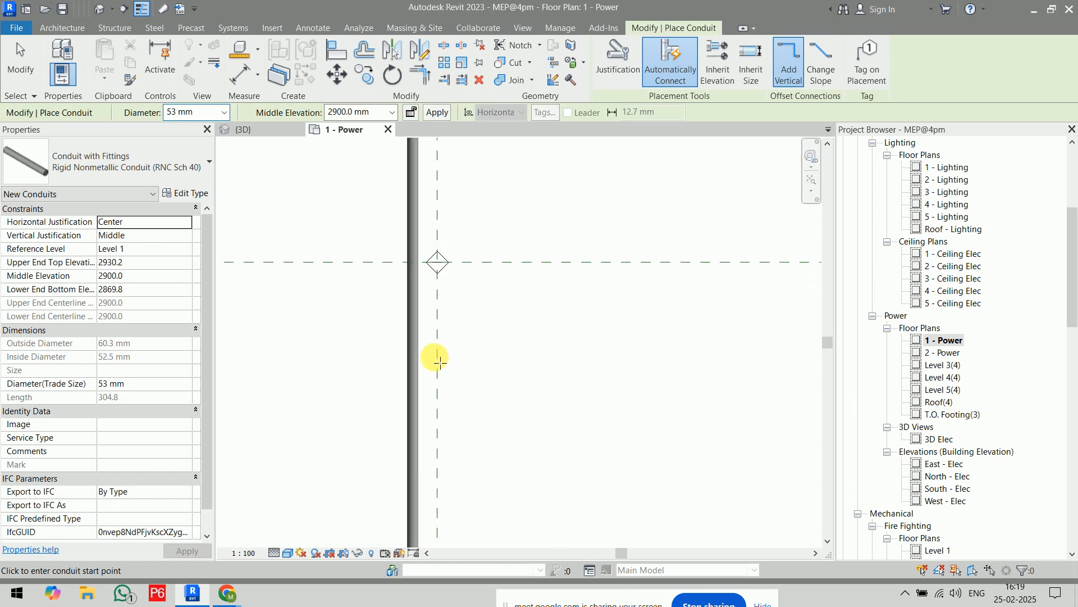
click(415, 345)
scroll(427, 343, down, 4)
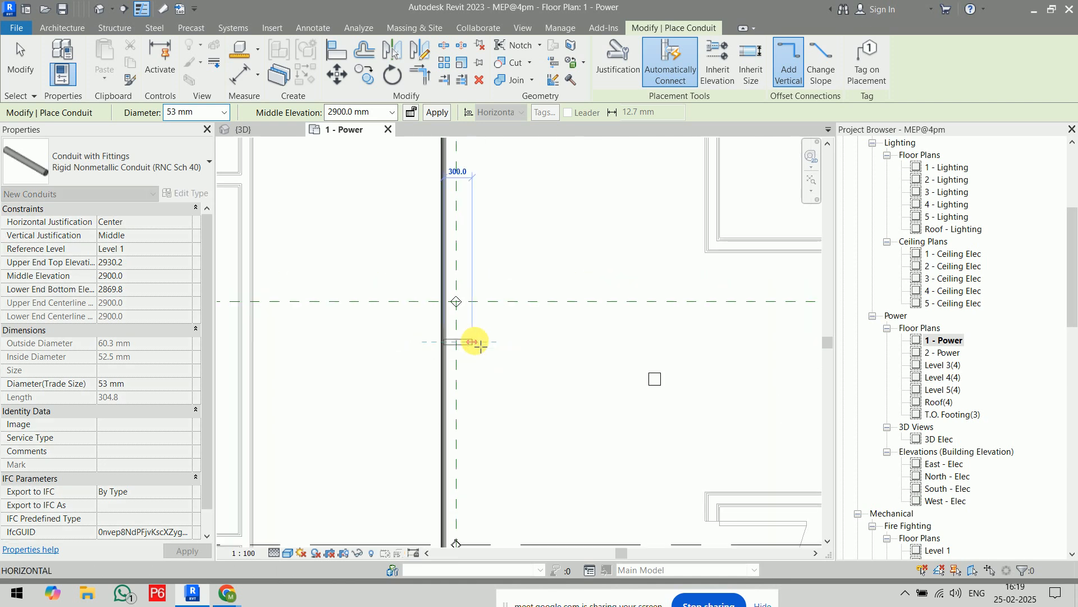
click(782, 340)
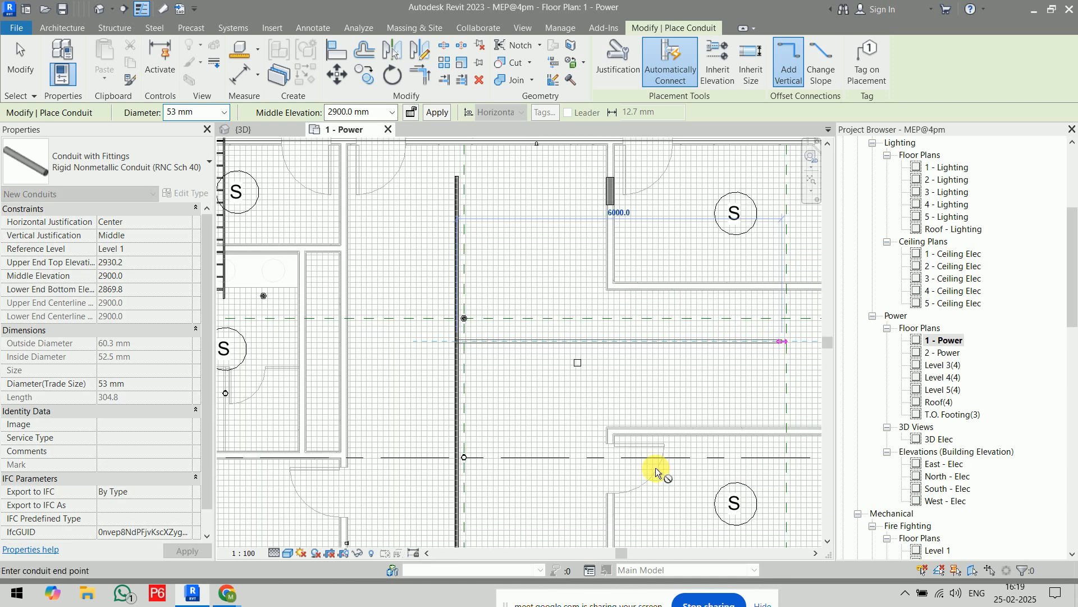
key(Escape)
key(Escape)
Step: Convert the tee junction box at the branch into a cross junction box
scroll(387, 354, up, 3)
middle_drag(387, 354, 491, 344)
click(597, 333)
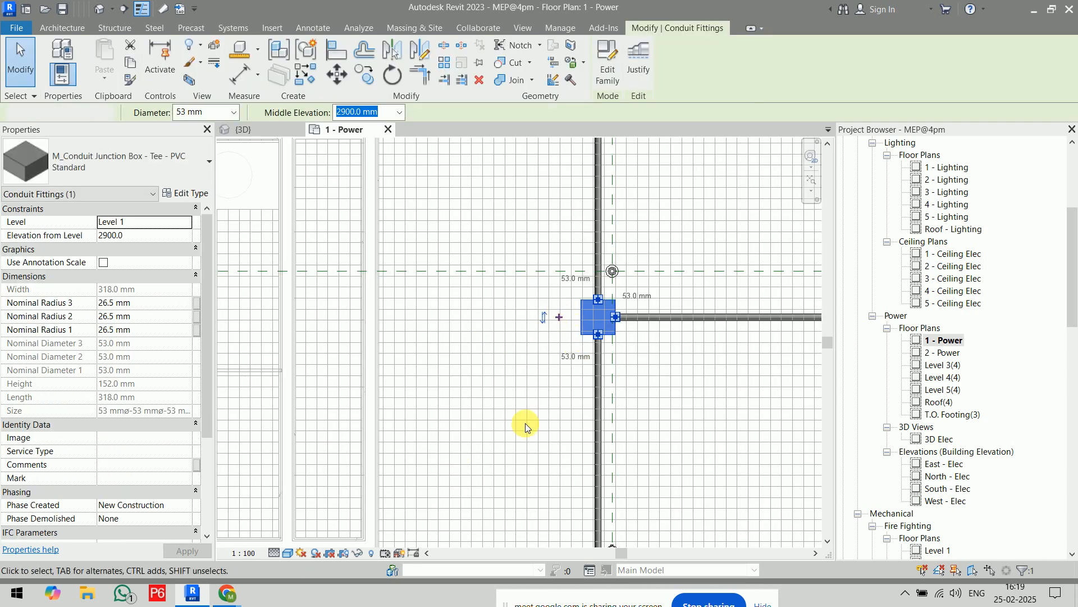
click(504, 500)
click(590, 331)
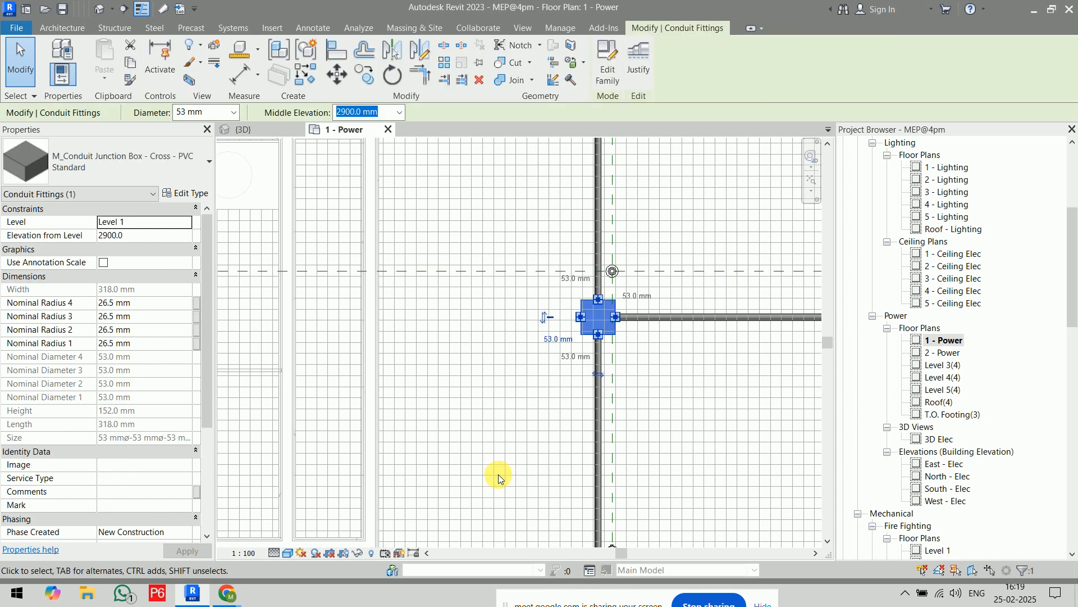
Step: Draw a 53 mm conduit at 2900 mm middle elevation horizontally from the cross junction box's open left connector to the washroom wall
right_click(583, 315)
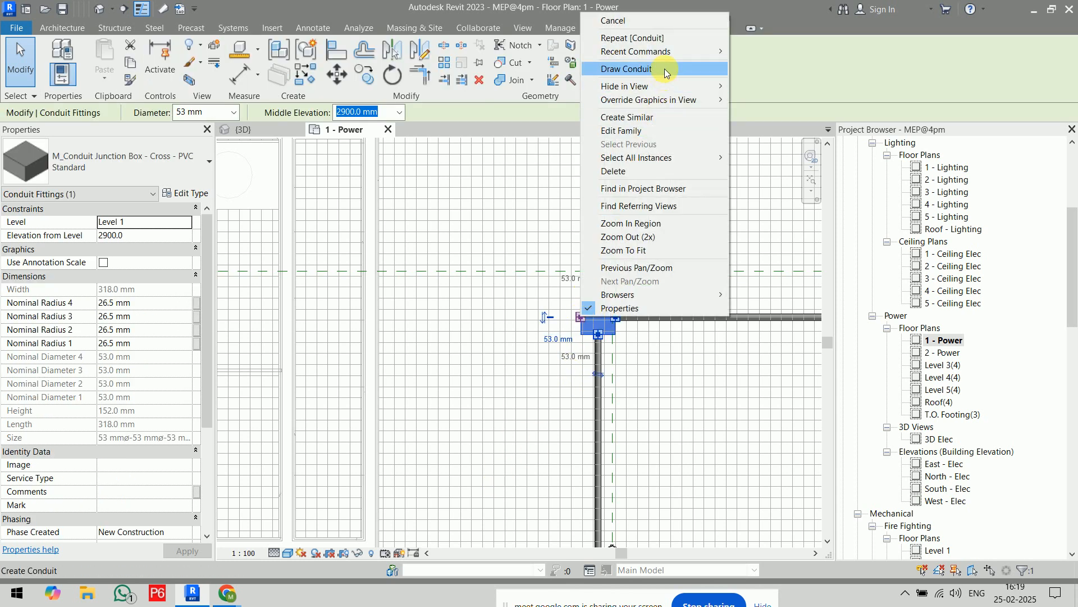
click(665, 69)
mouse_move(469, 313)
middle_down()
mouse_move(421, 333)
mouse_move(605, 348)
middle_up()
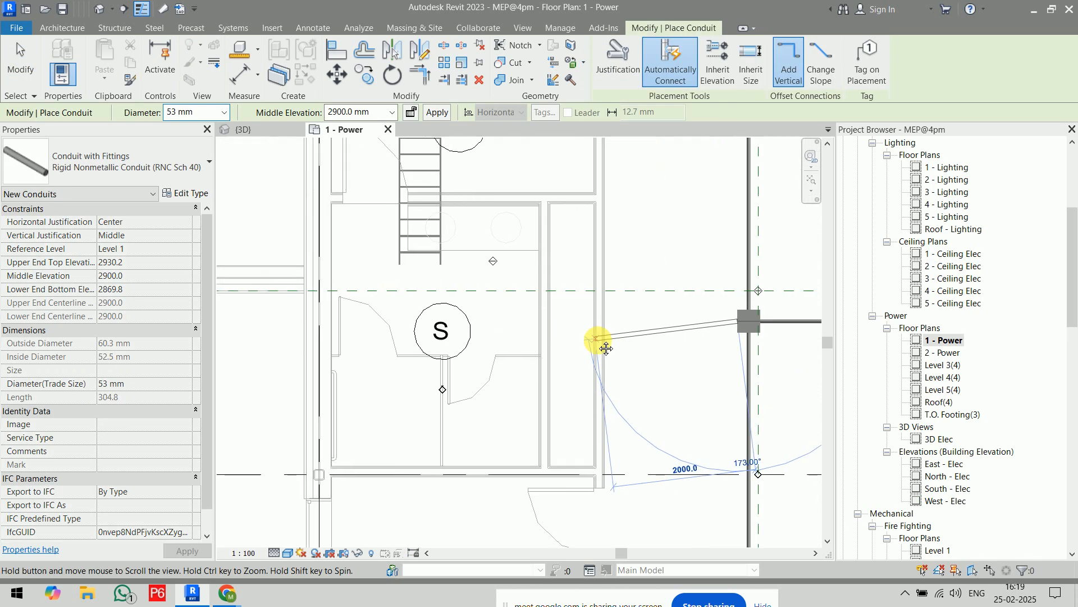
scroll(551, 320, up, 3)
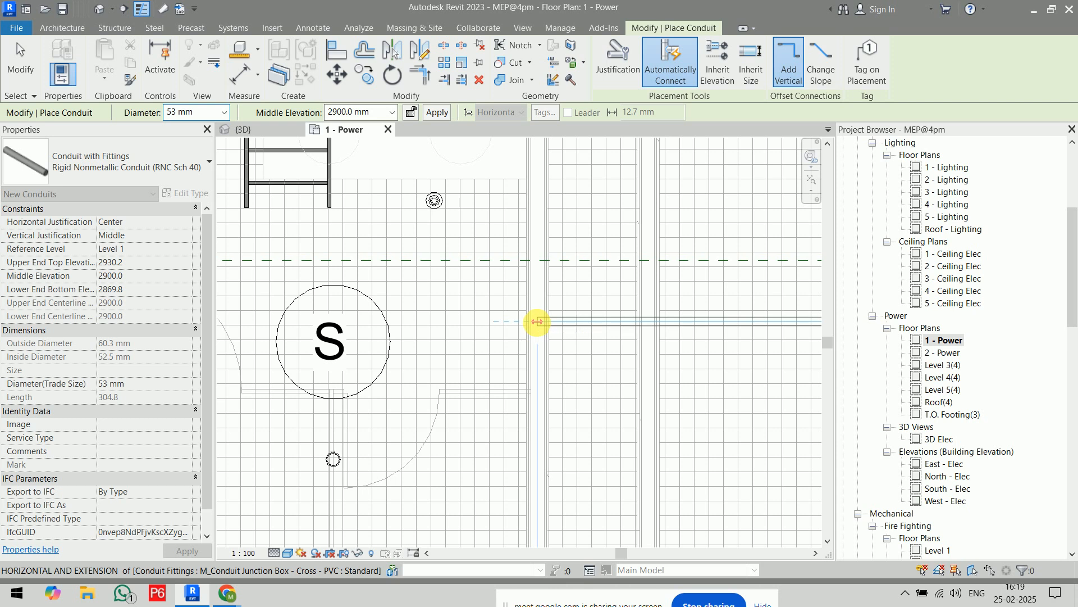
click(537, 321)
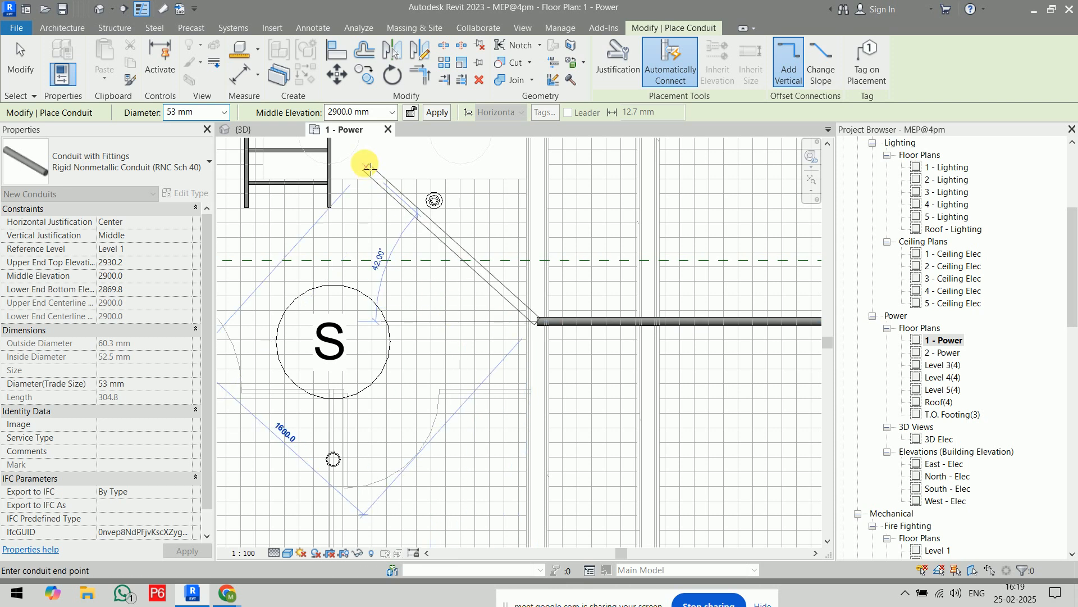
Step: Continue the conduit horizontally to the left at 2850 mm middle elevation, past the smoke detector symbol, and end conduit placement
double_click(340, 112)
text(28)
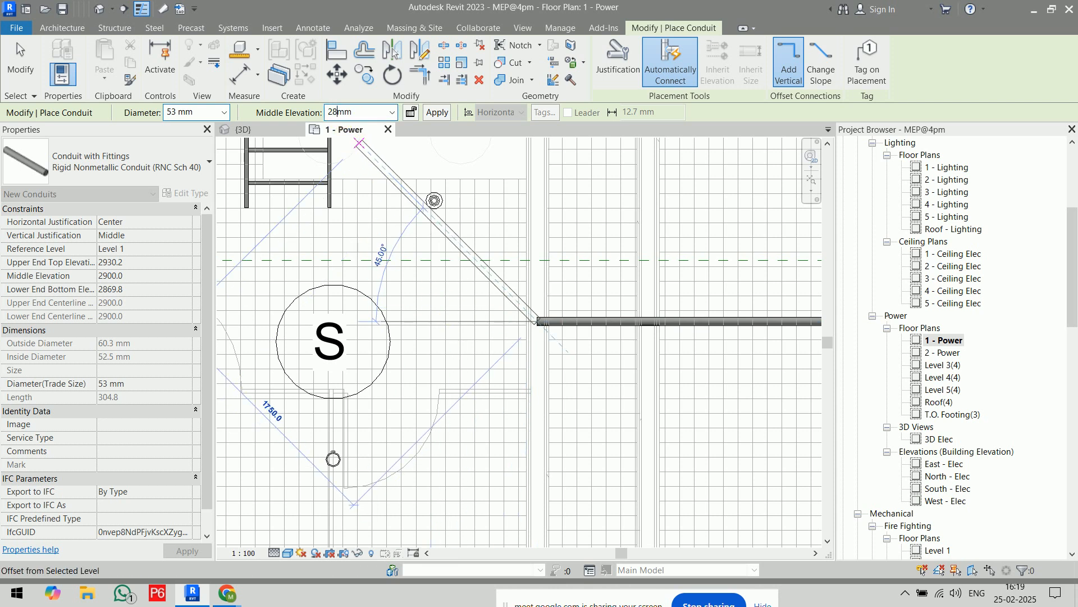
text(50)
key(Return)
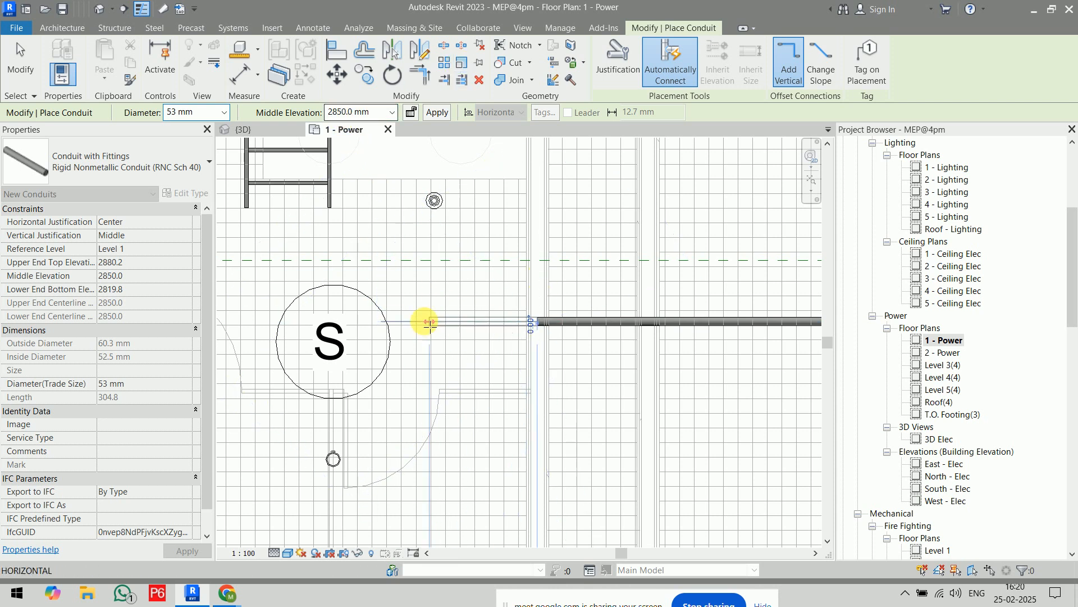
scroll(433, 318, down, 2)
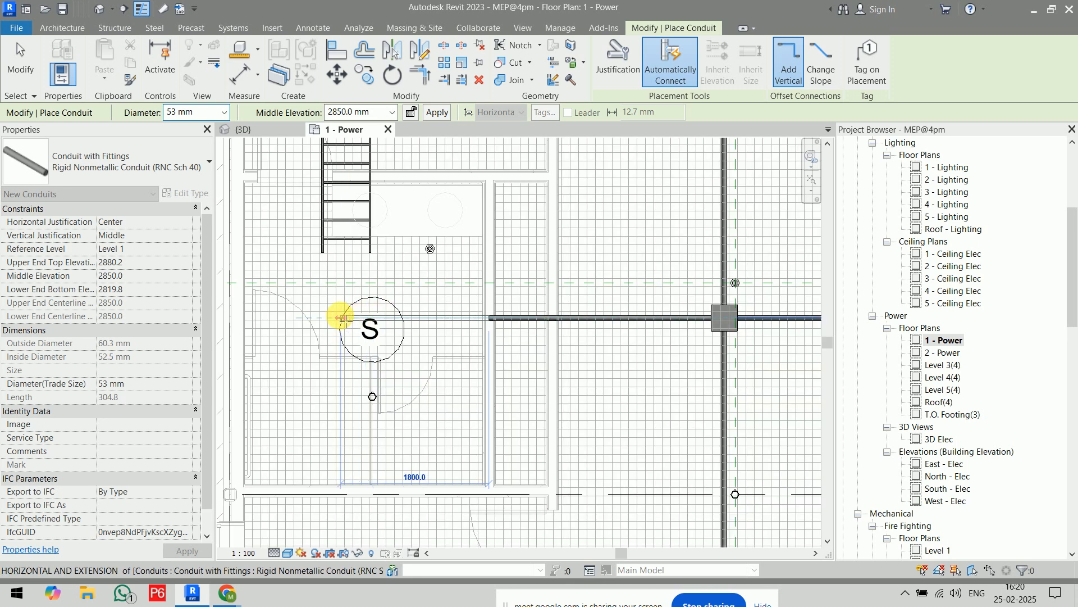
click(318, 318)
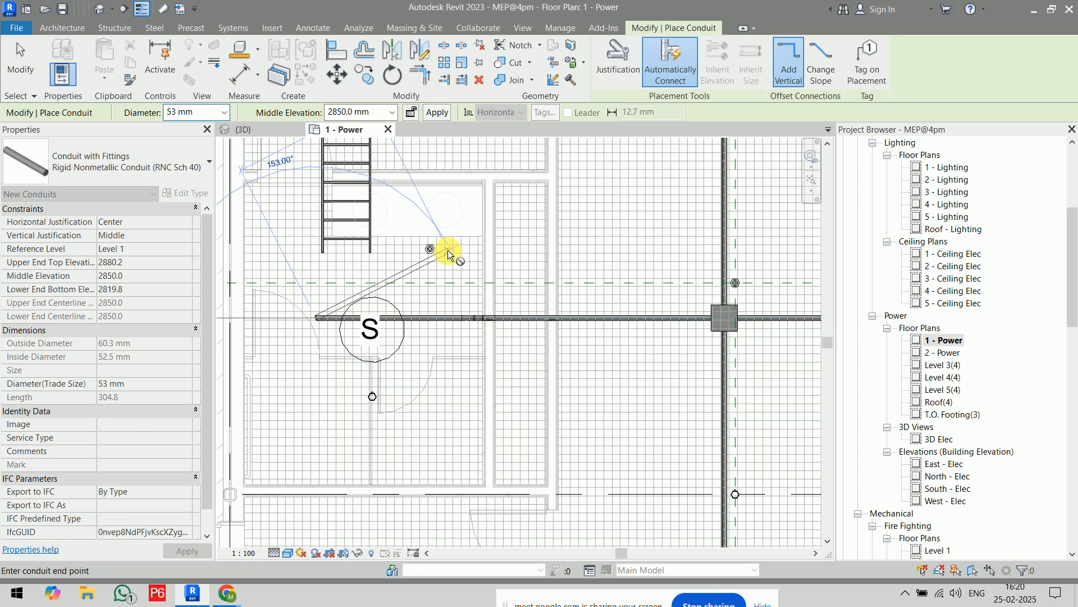
key(Escape)
key(Escape)
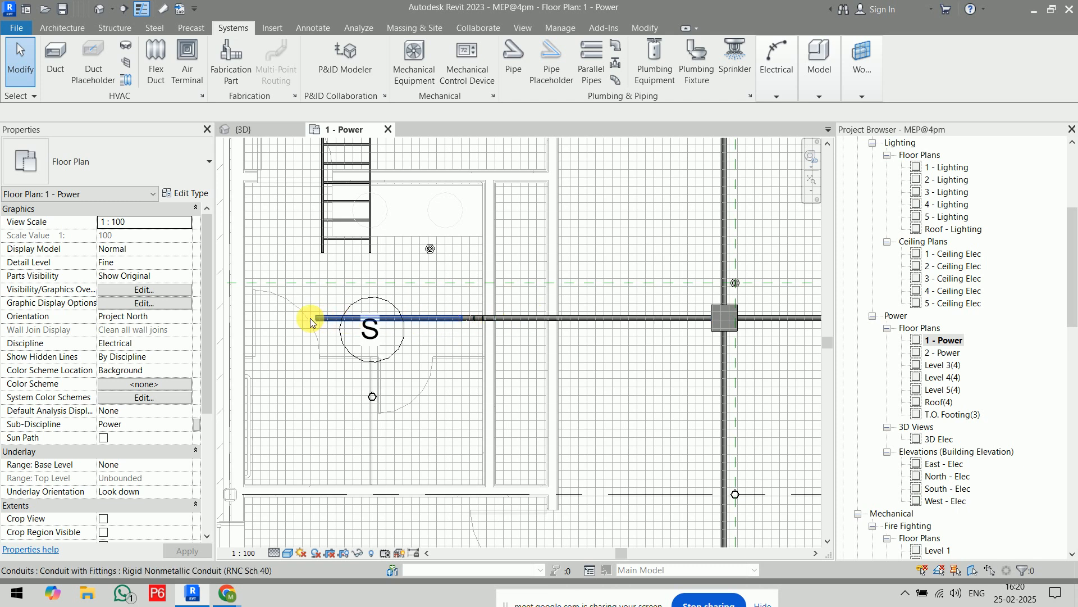
Step: Inspect the conduit's vertical offset and the cross junction box layout in the {3D} view
click(242, 130)
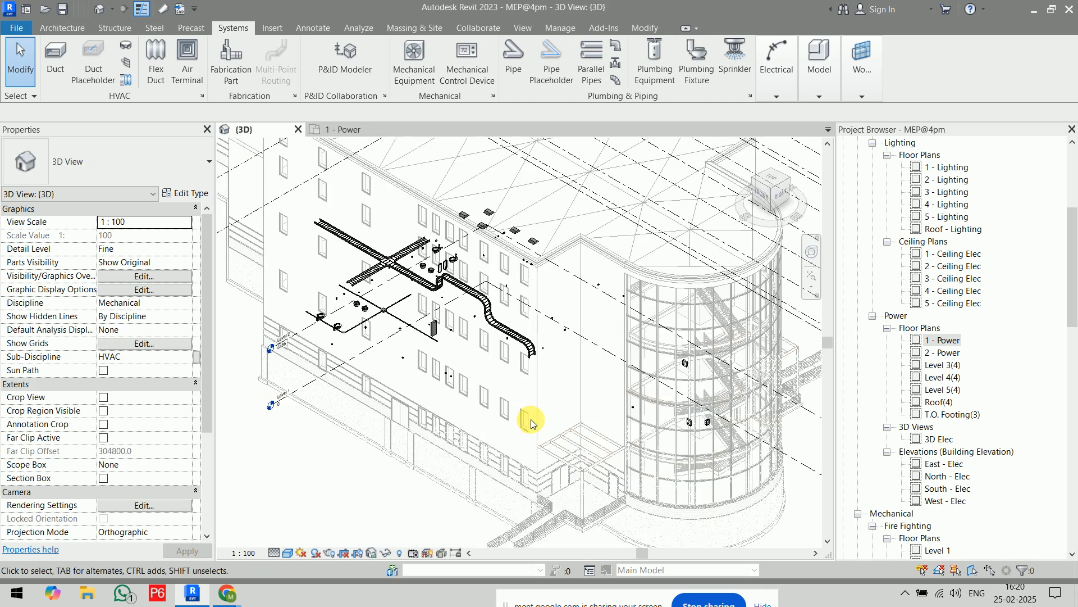
middle_drag(417, 306, 446, 349)
scroll(387, 374, up, 10)
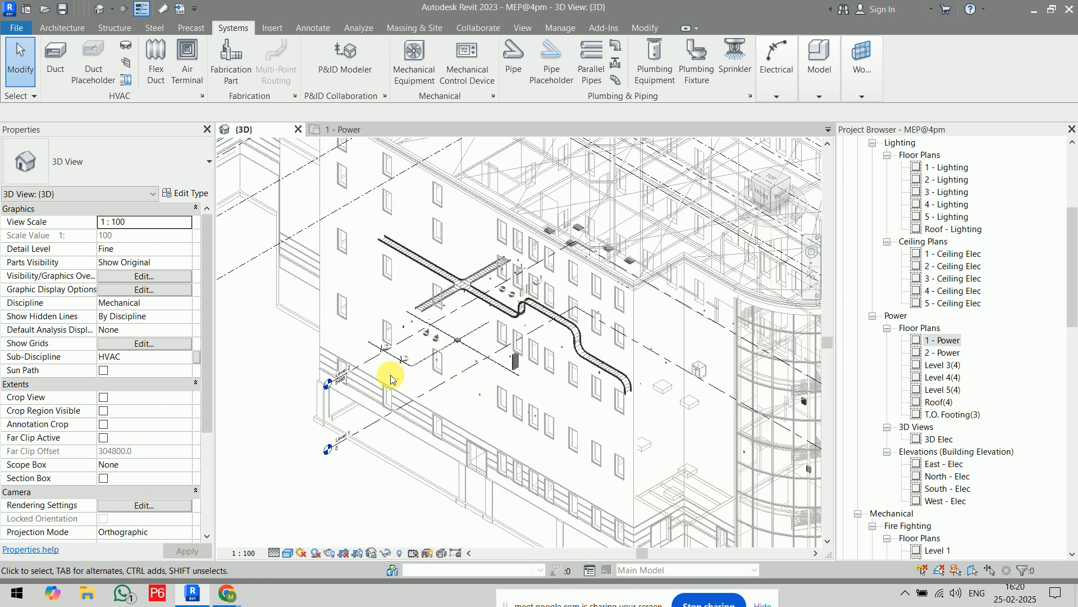
scroll(413, 383, down, 3)
middle_drag(575, 338, 618, 483)
scroll(553, 337, up, 3)
scroll(550, 337, up, 5)
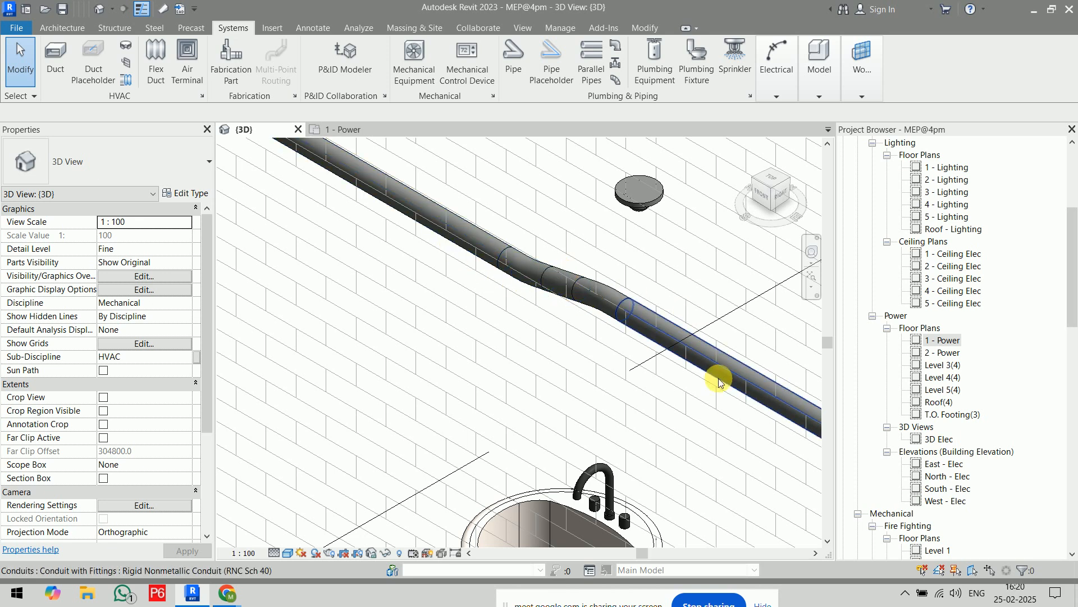
scroll(580, 352, down, 5)
scroll(580, 350, down, 4)
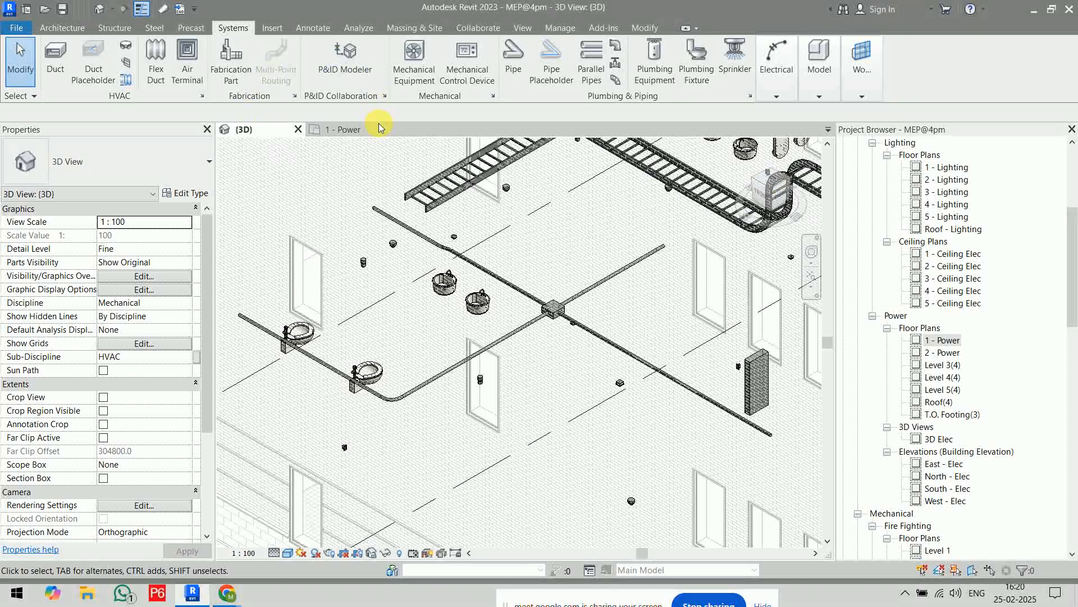
Step: Convert the elbow at the lower corner of the conduit run in the 1 - Power plan into a tee junction box
click(354, 129)
scroll(461, 339, down, 5)
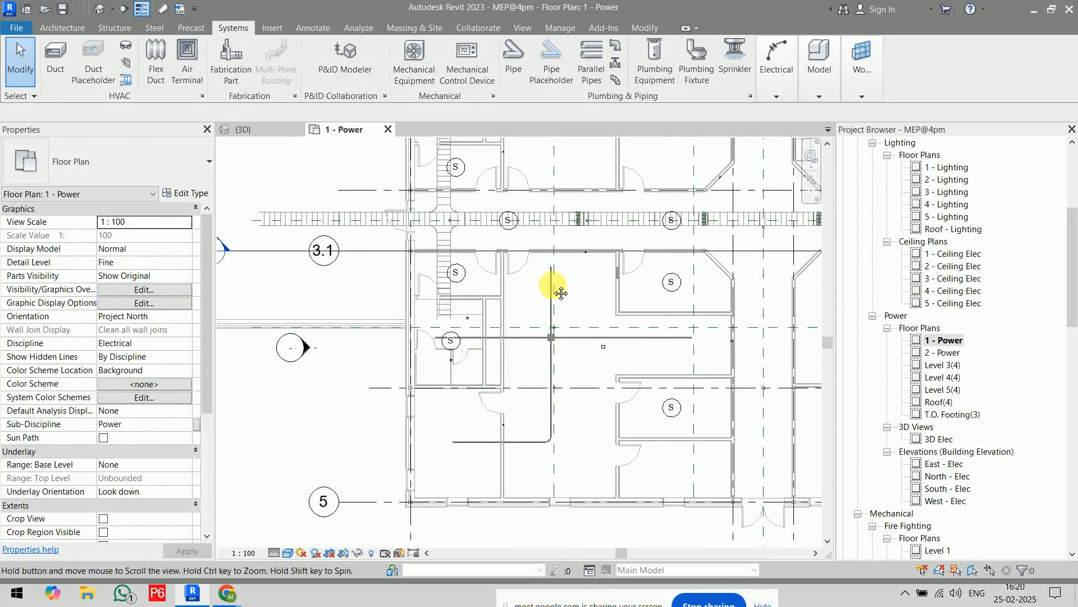
scroll(549, 306, up, 6)
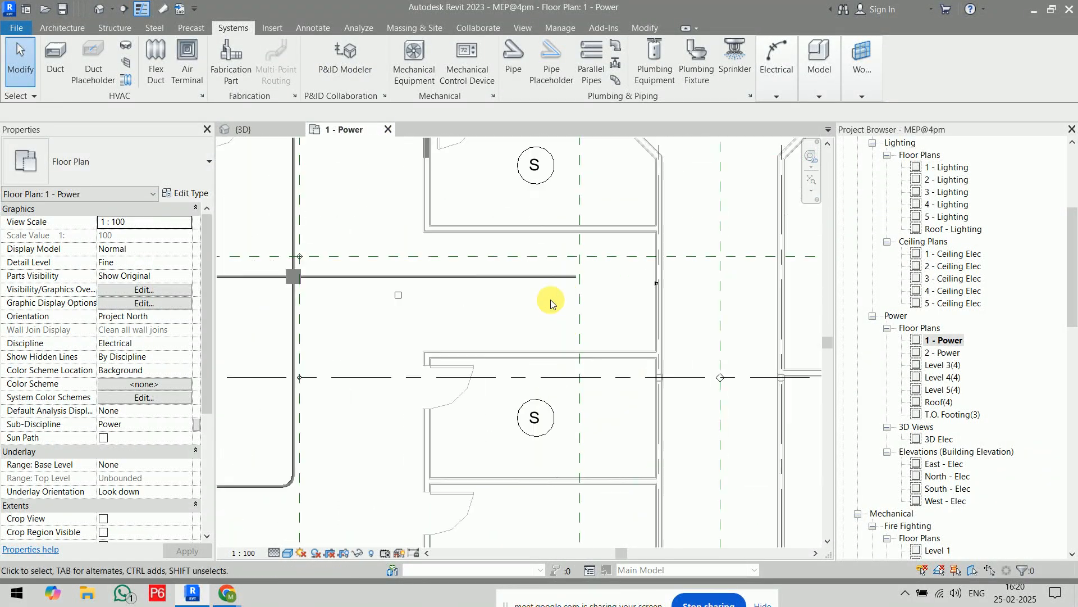
scroll(577, 298, down, 3)
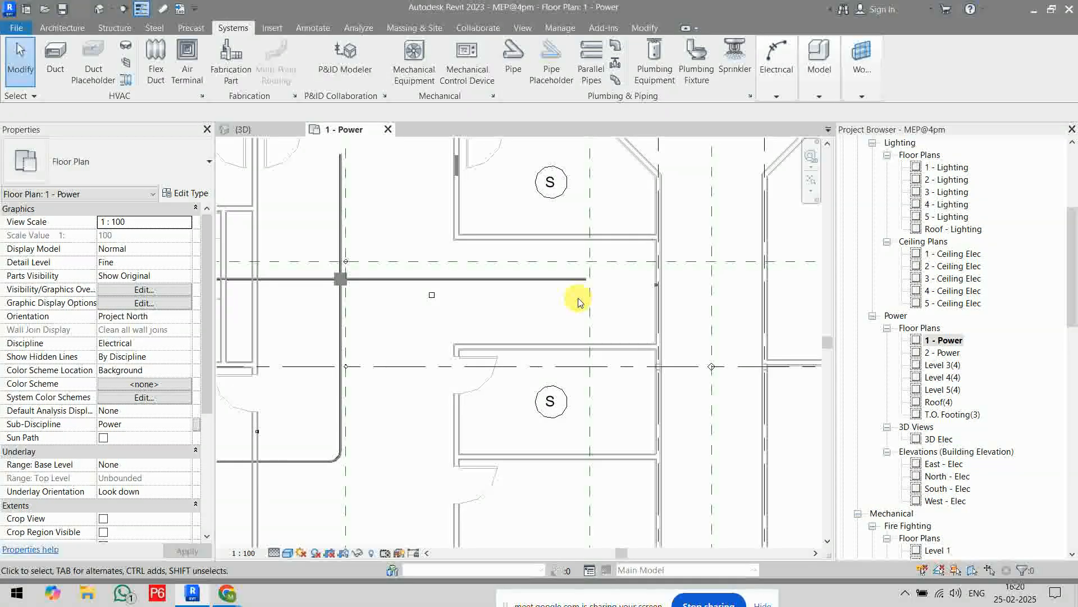
scroll(559, 173, up, 5)
scroll(559, 172, down, 3)
scroll(494, 282, up, 8)
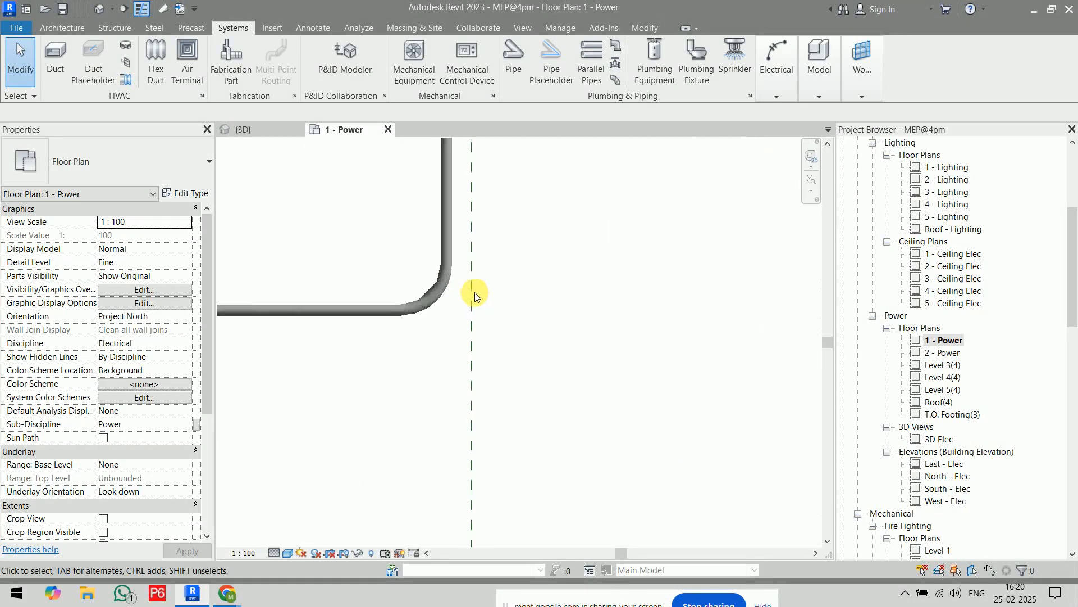
click(456, 298)
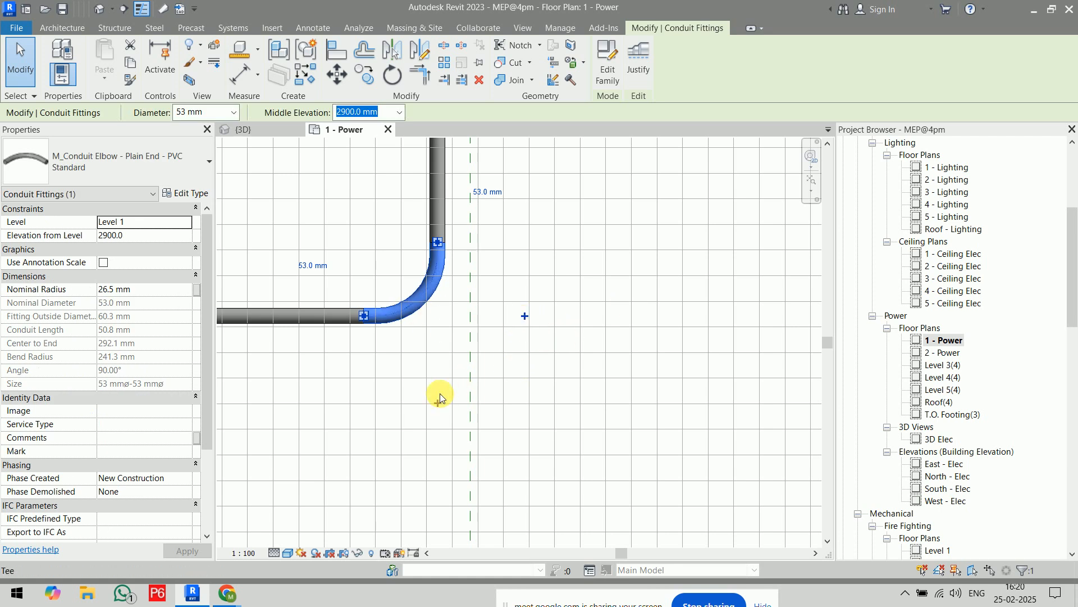
click(661, 463)
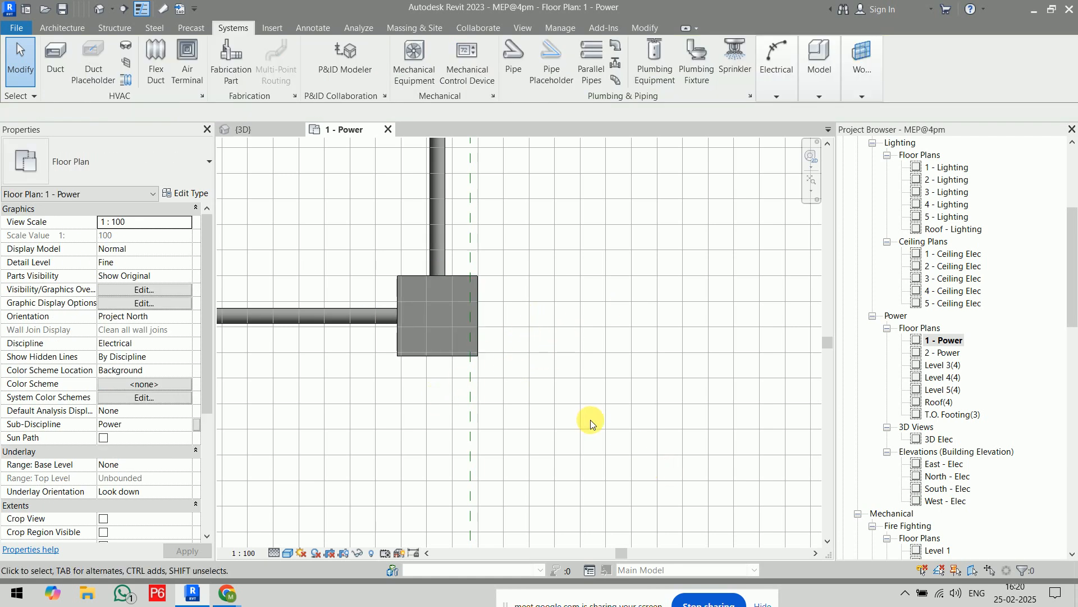
click(472, 339)
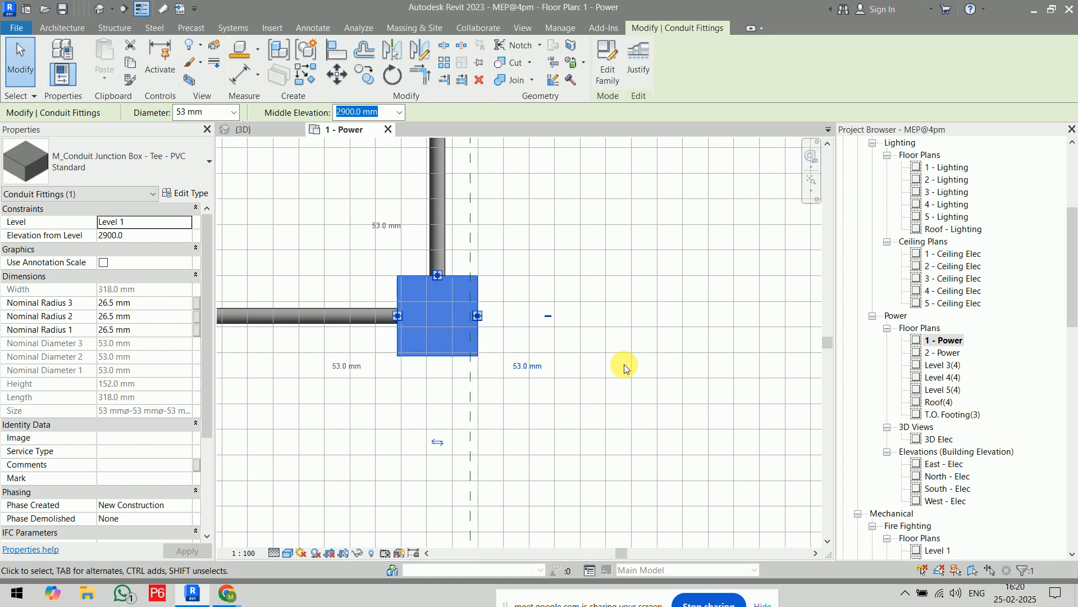
scroll(625, 368, down, 5)
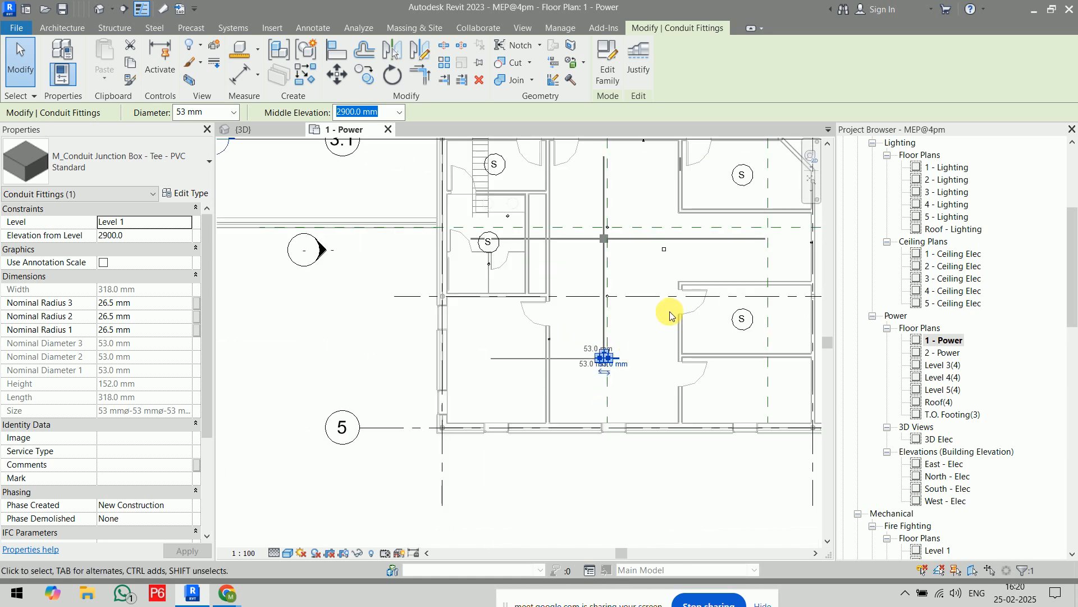
middle_drag(674, 308, 481, 316)
click(475, 309)
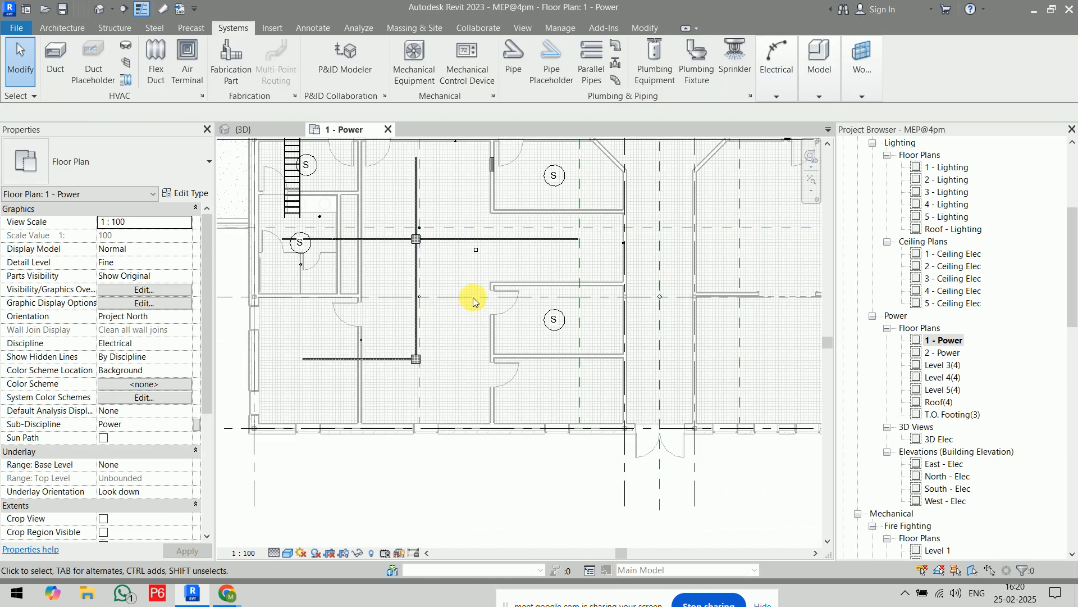
Step: Start a conduit from the top face of the wall panelboard in the electrical room, with the surface connector at the face's centre
scroll(473, 298, up, 8)
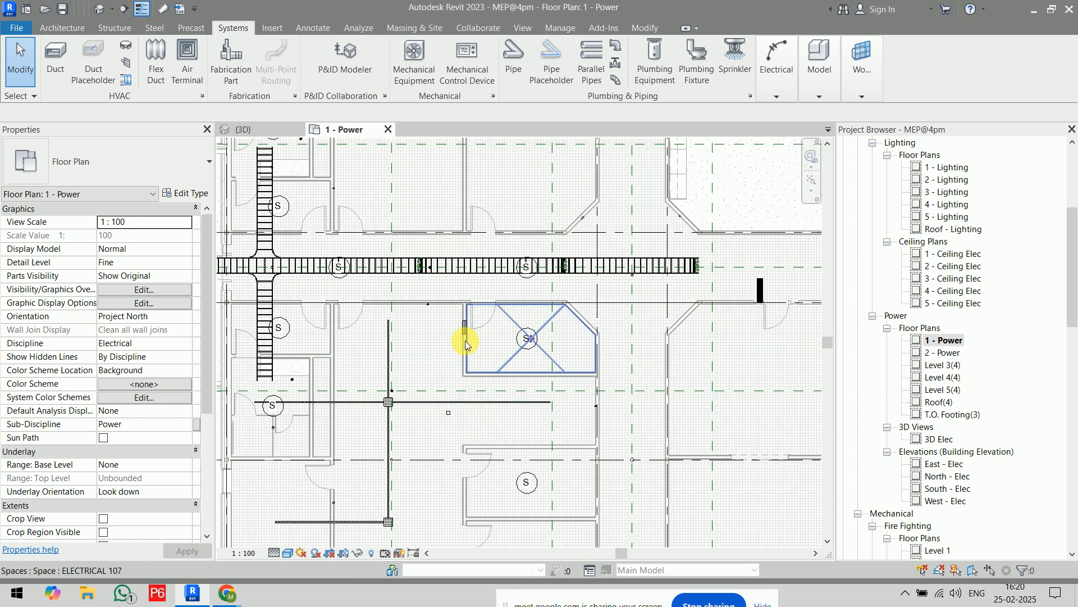
click(466, 295)
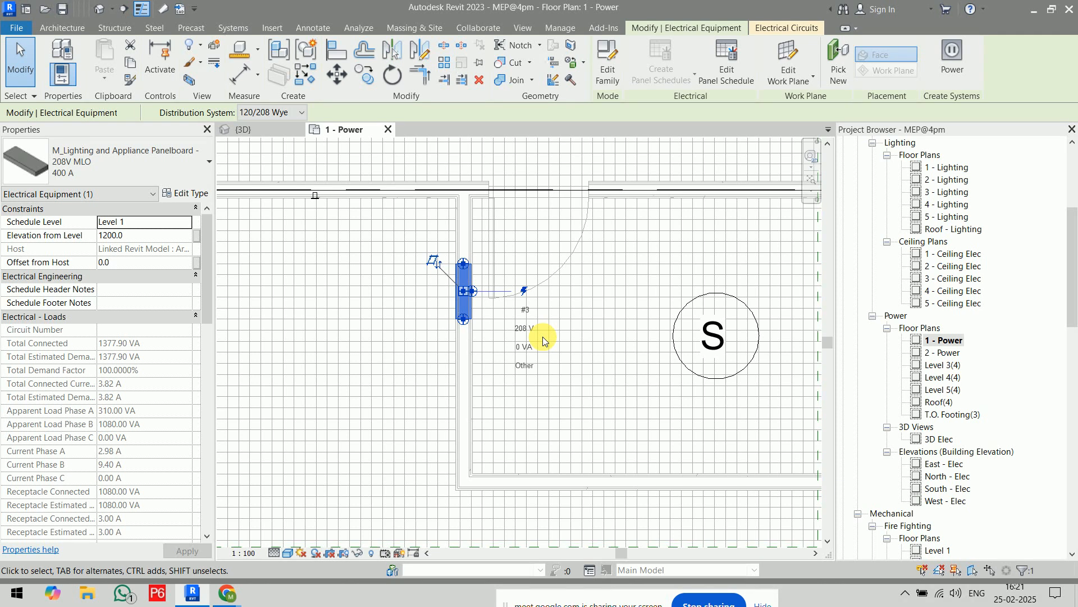
scroll(464, 295, up, 5)
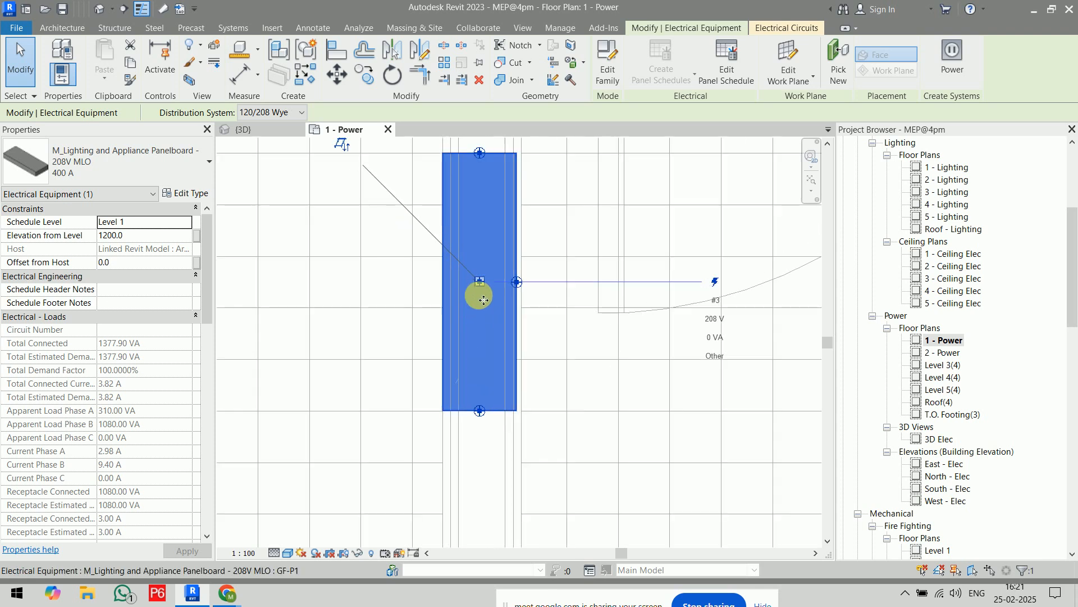
right_click(478, 284)
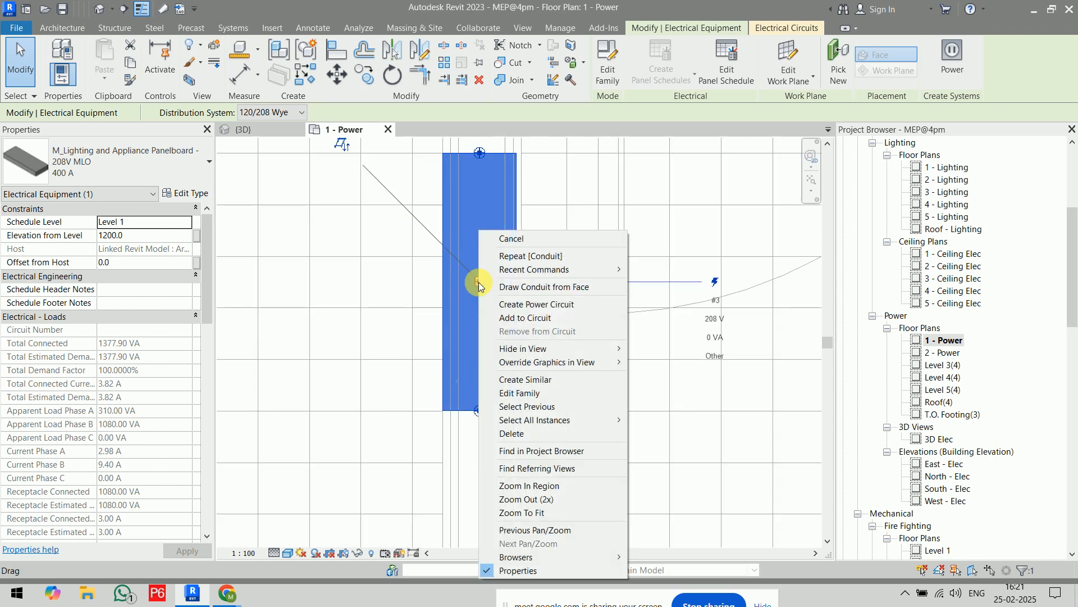
click(603, 293)
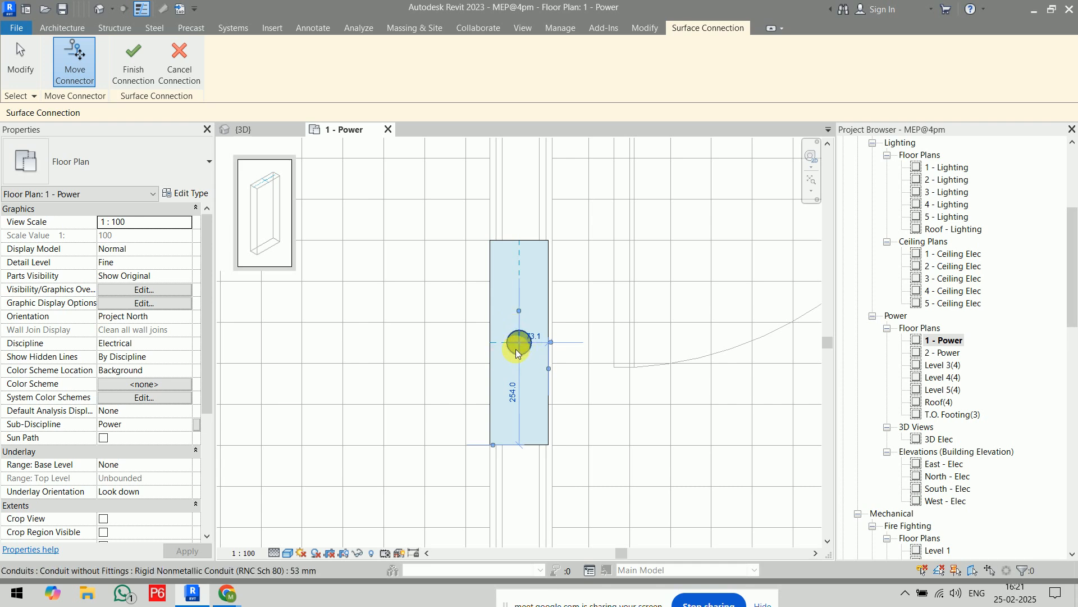
click(124, 72)
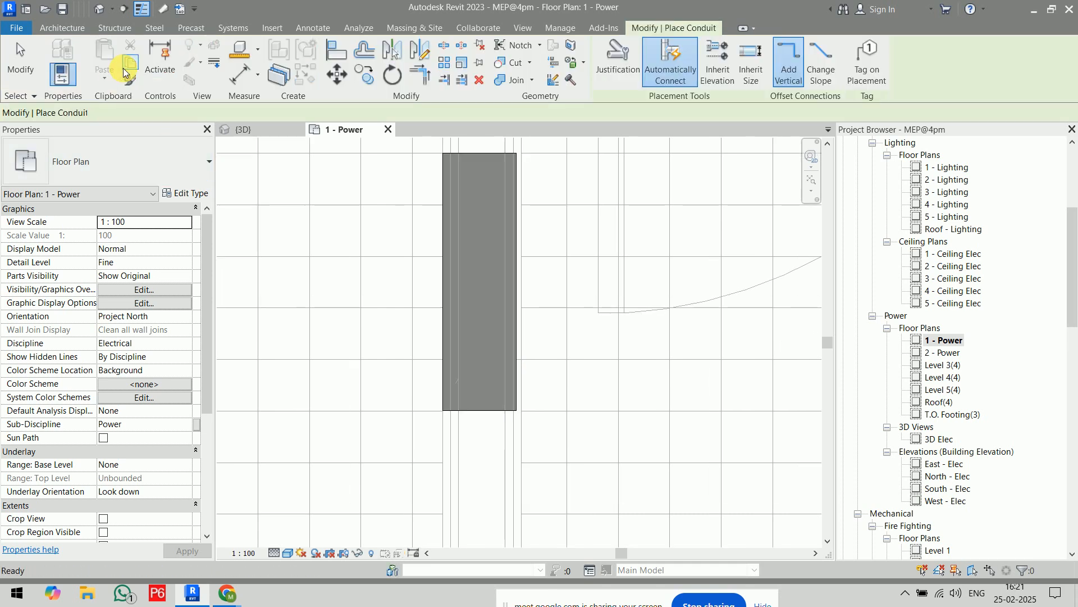
Step: Set the middle elevation of the conduit leaving the panelboard to 2750 mm
scroll(560, 245, down, 2)
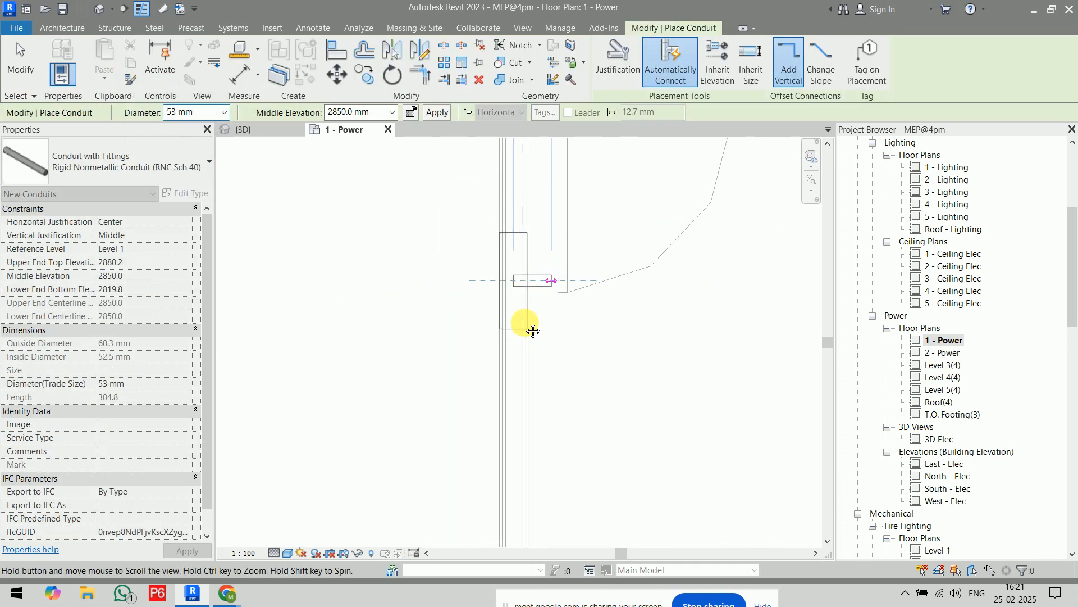
click(338, 112)
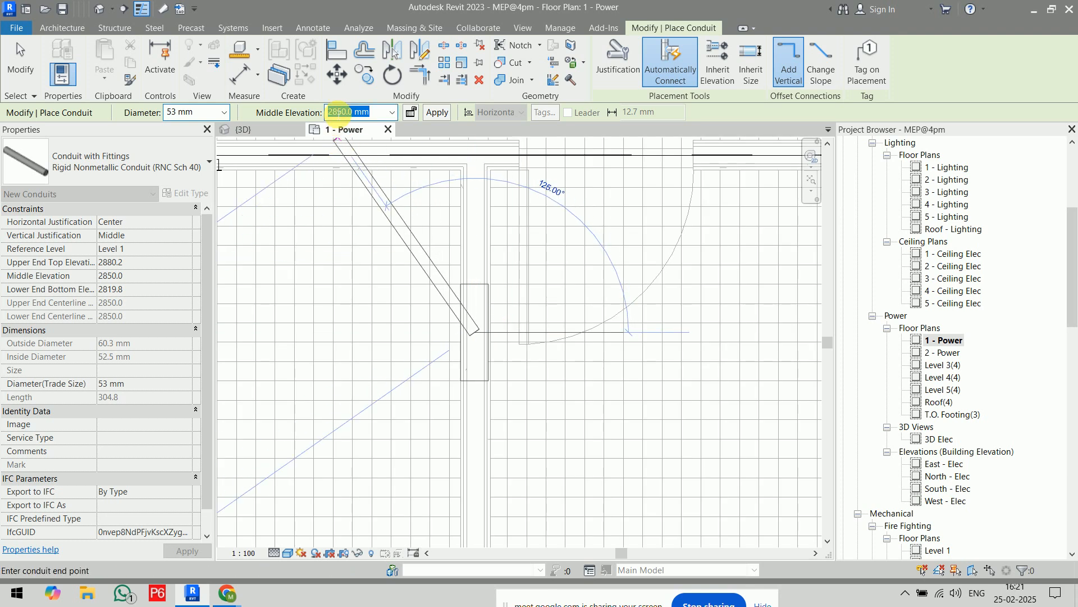
click(332, 112)
double_click(340, 112)
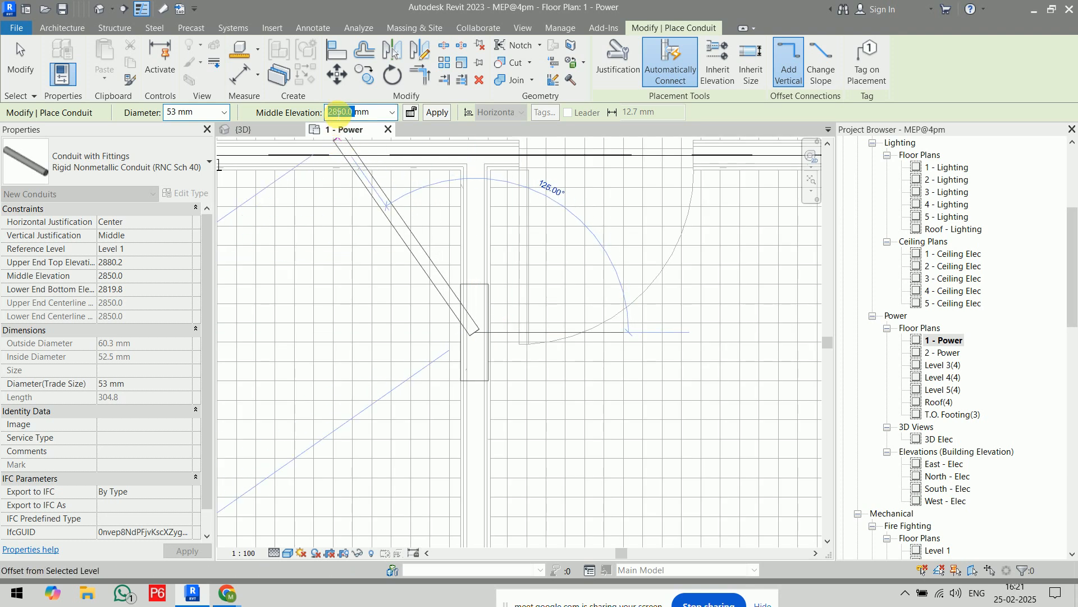
text(2750)
key(Return)
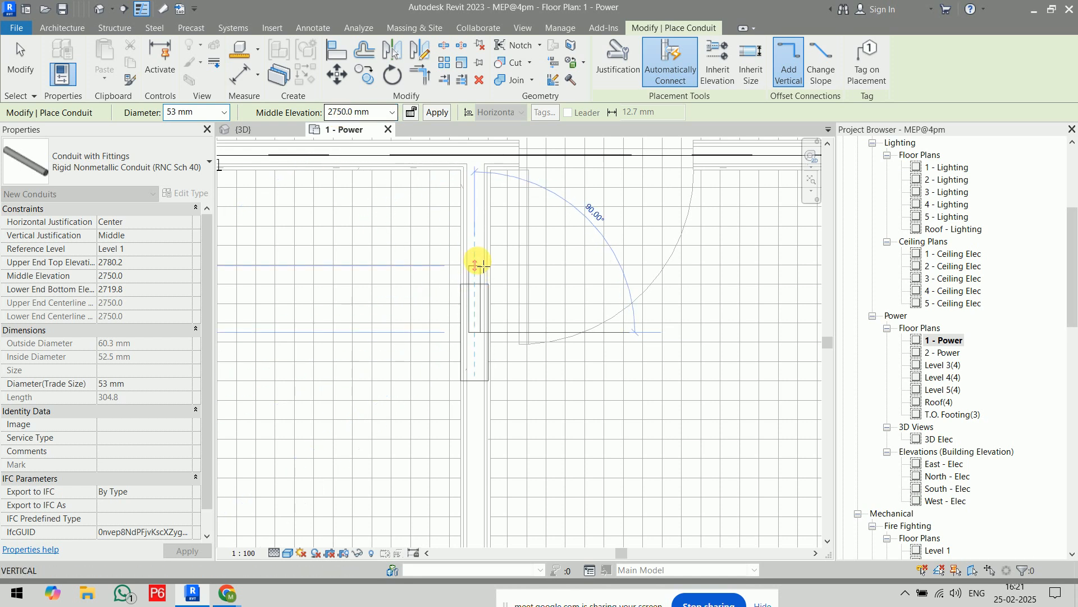
Step: Set the middle elevation of the conduit being drawn from the panelboard to 2900 mm
scroll(479, 254, down, 3)
middle_drag(480, 167, 456, 295)
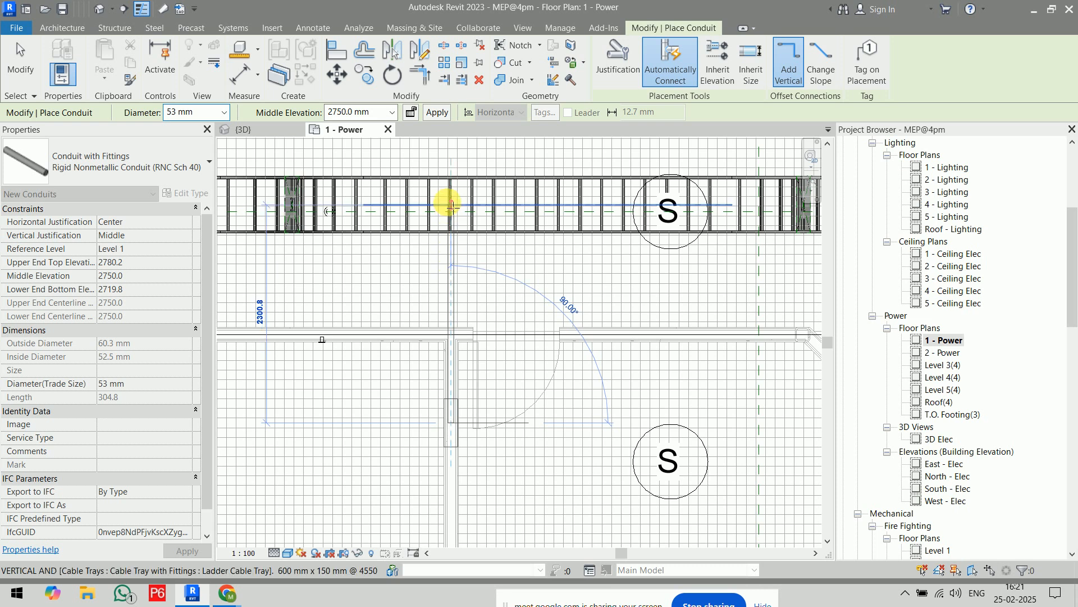
scroll(453, 207, up, 2)
double_click(339, 113)
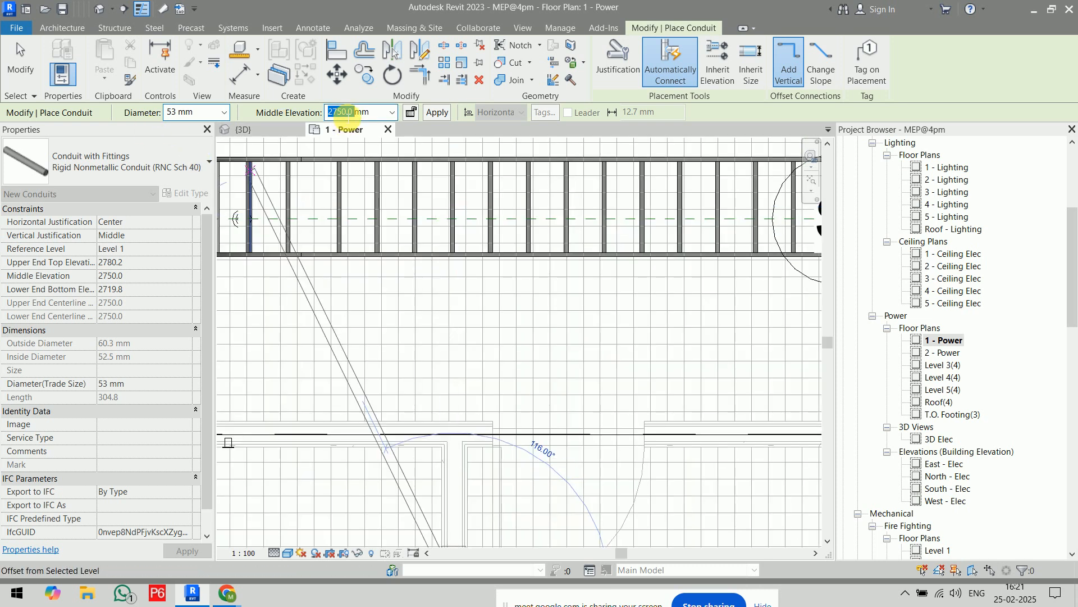
text(200)
key(Return)
double_click(344, 112)
text(2900)
key(Return)
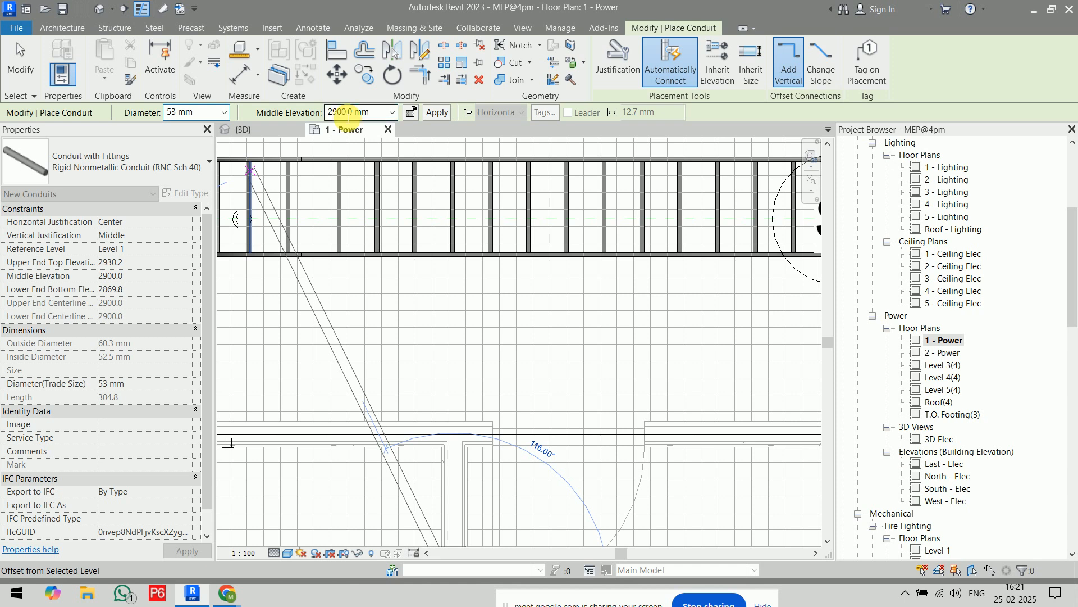
Step: Route the conduit from the panelboard up to the ladder cable tray, turn it 90° to the right along the tray, and finish the run
click(467, 208)
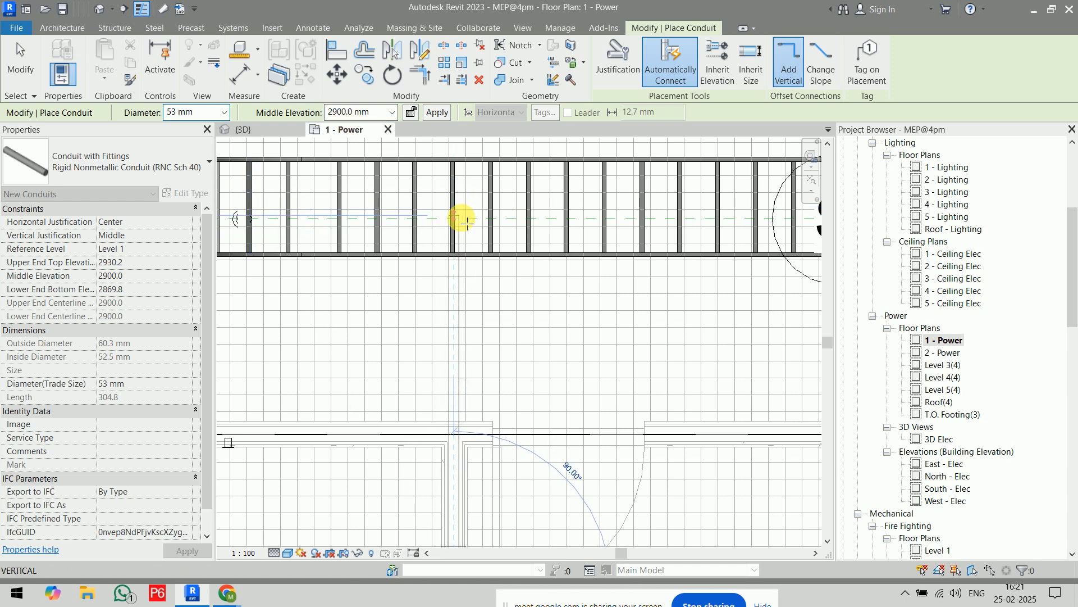
scroll(458, 222, up, 5)
click(453, 257)
scroll(634, 256, down, 3)
scroll(645, 260, down, 2)
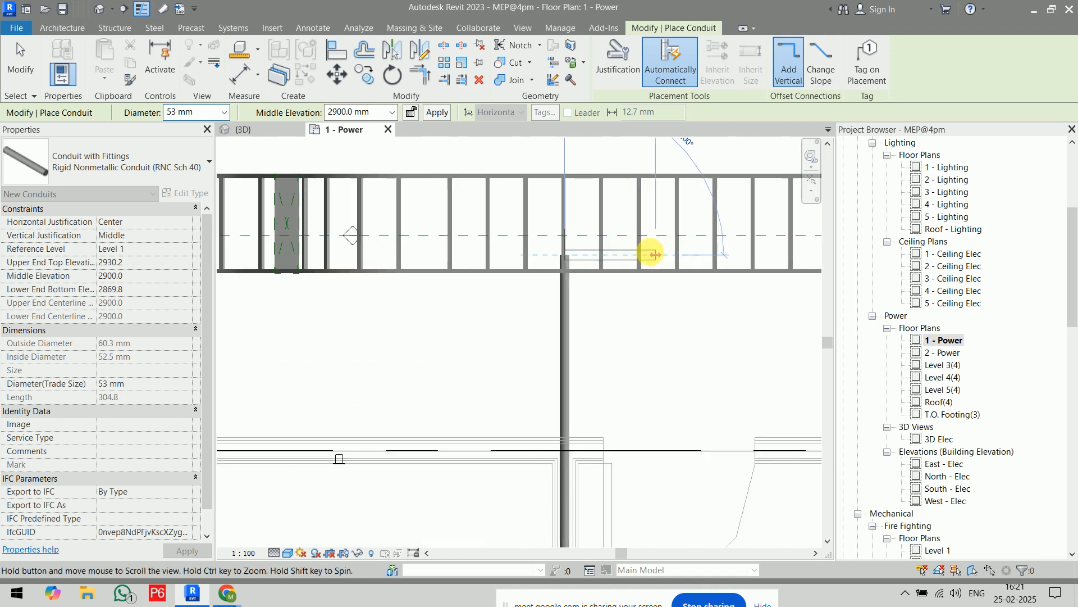
click(657, 255)
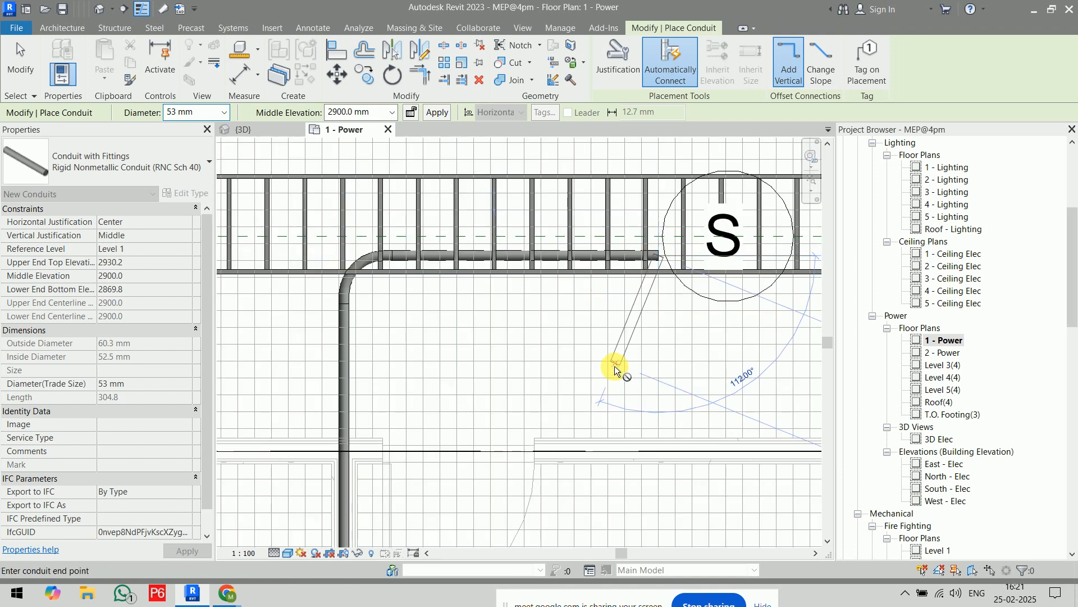
key(Escape)
key(Escape)
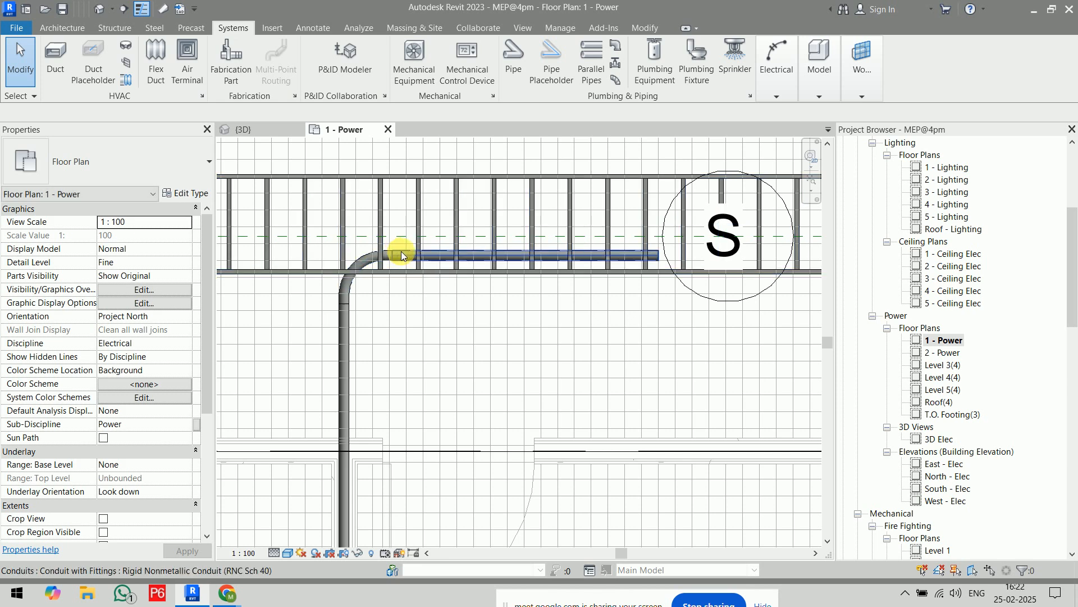
Step: Nudge the horizontal conduit segment upward in the plan so it sits further inside the cable tray's width
click(402, 255)
key(Up)
key(Up)
key(Up)
key(Up)
key(Up)
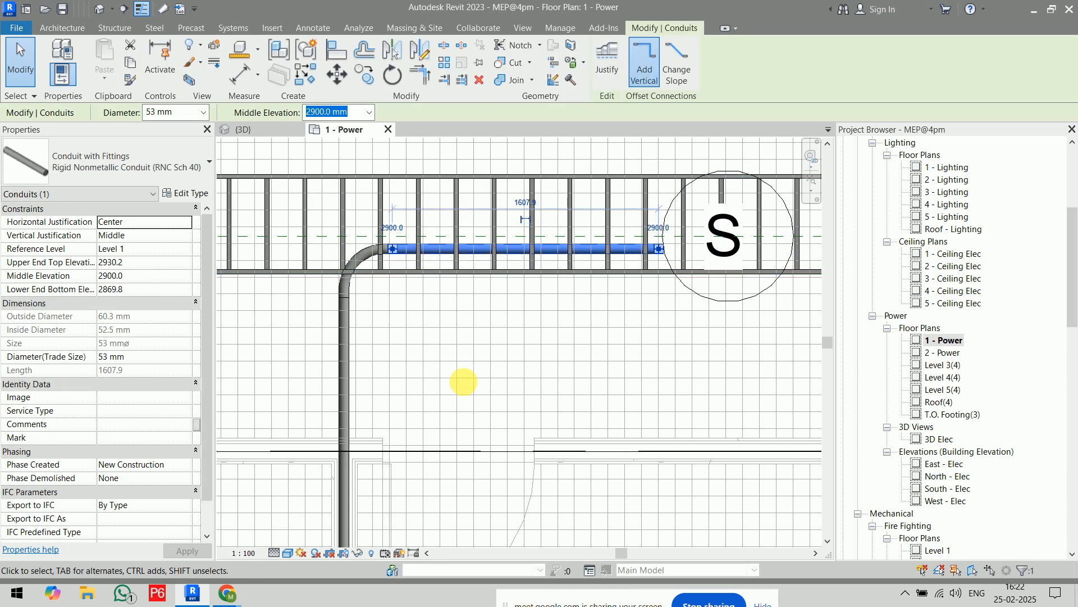
key(Up)
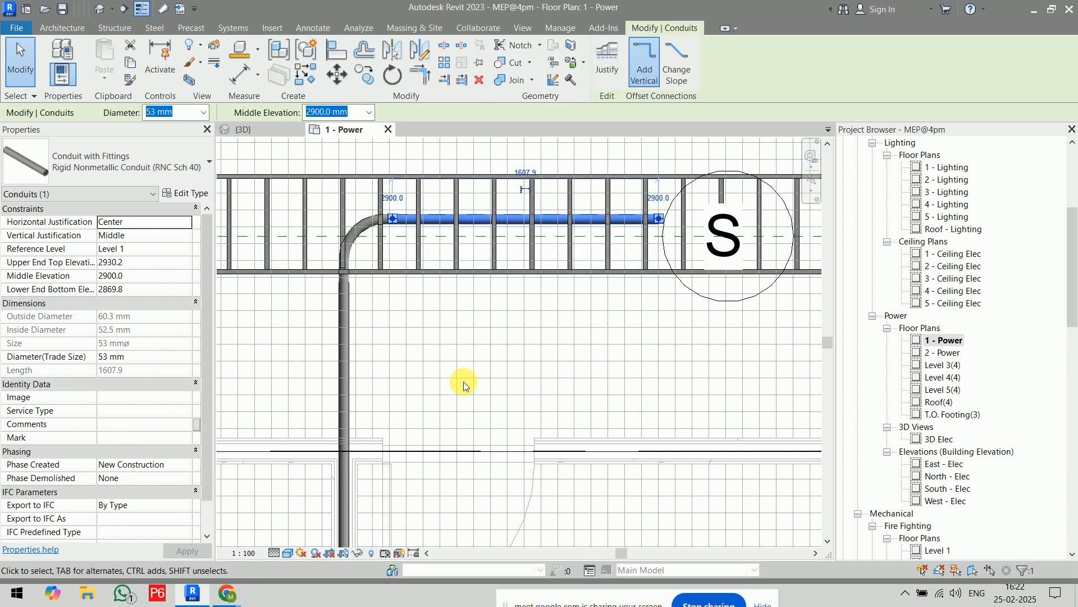
key(Escape)
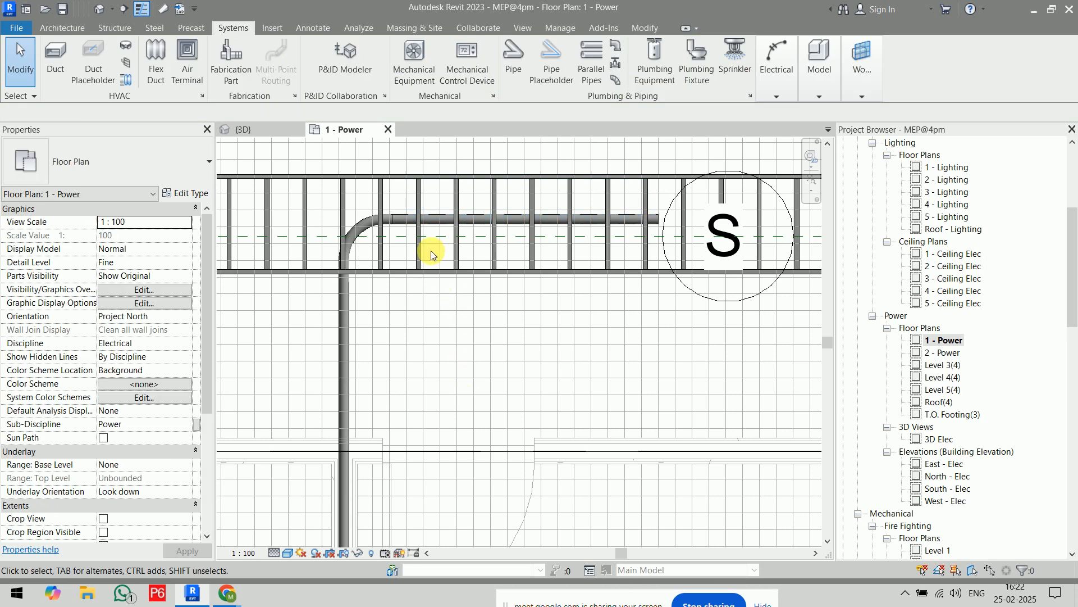
Step: Try to set the middle elevation of the ladder cable tray section above the conduit to 2750 mm
click(416, 246)
click(431, 112)
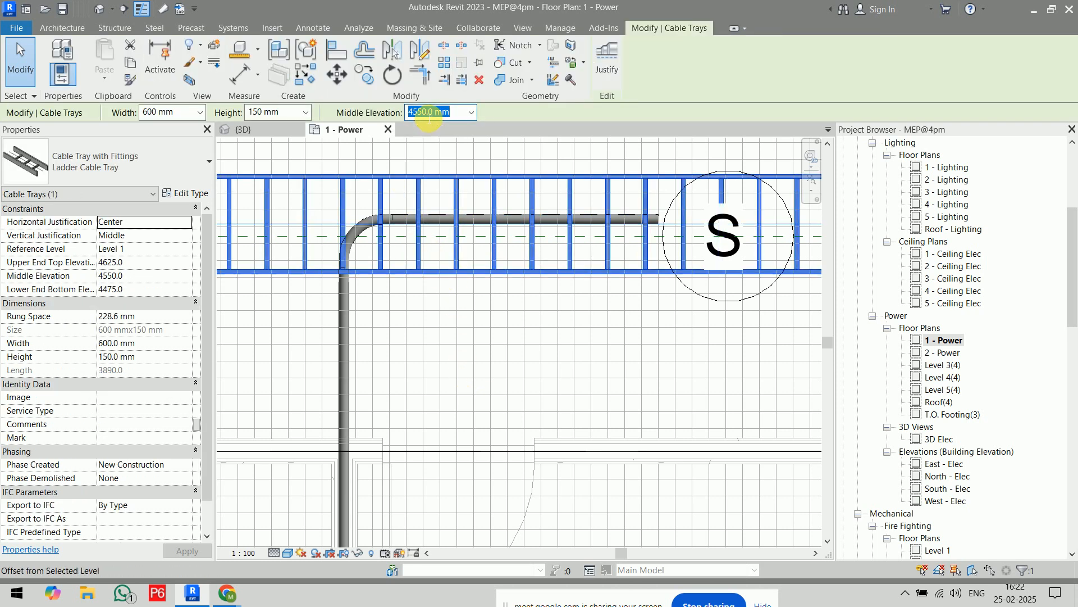
scroll(445, 361, down, 3)
click(449, 362)
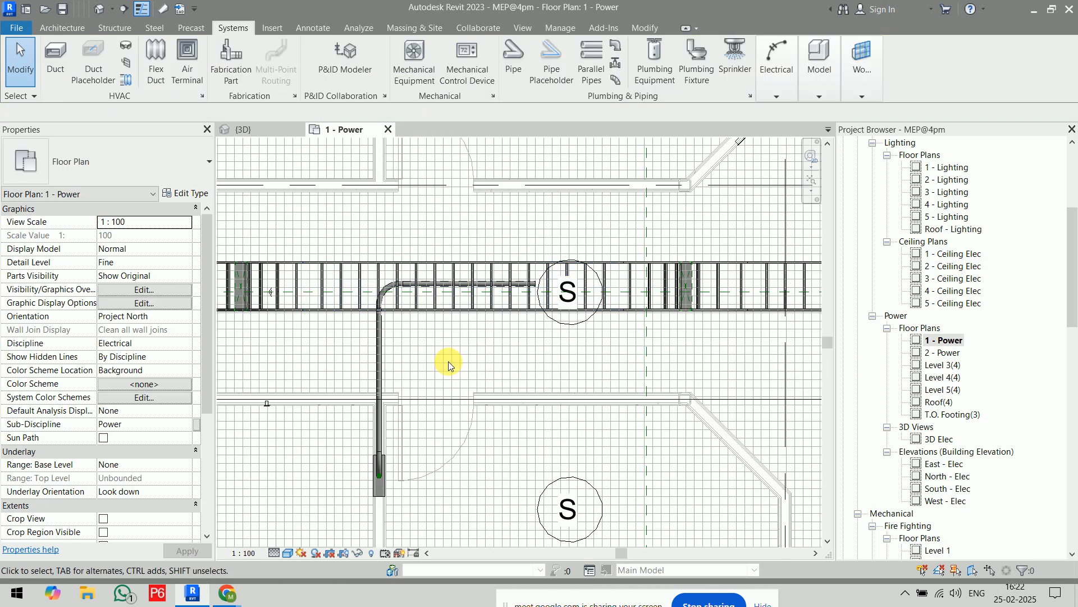
click(456, 312)
click(432, 112)
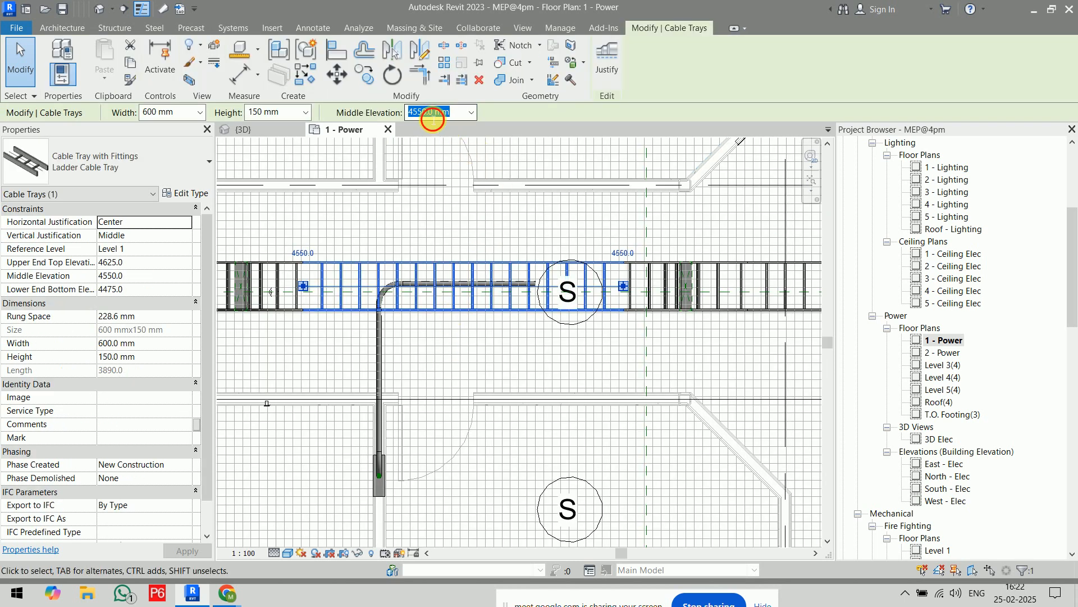
text(2750)
key(Return)
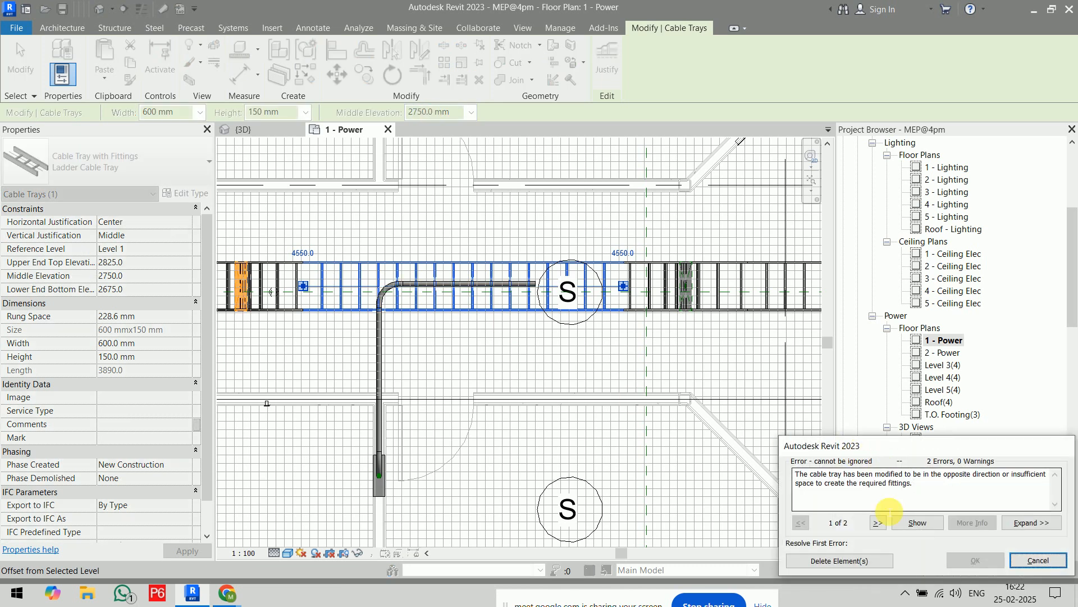
click(1038, 560)
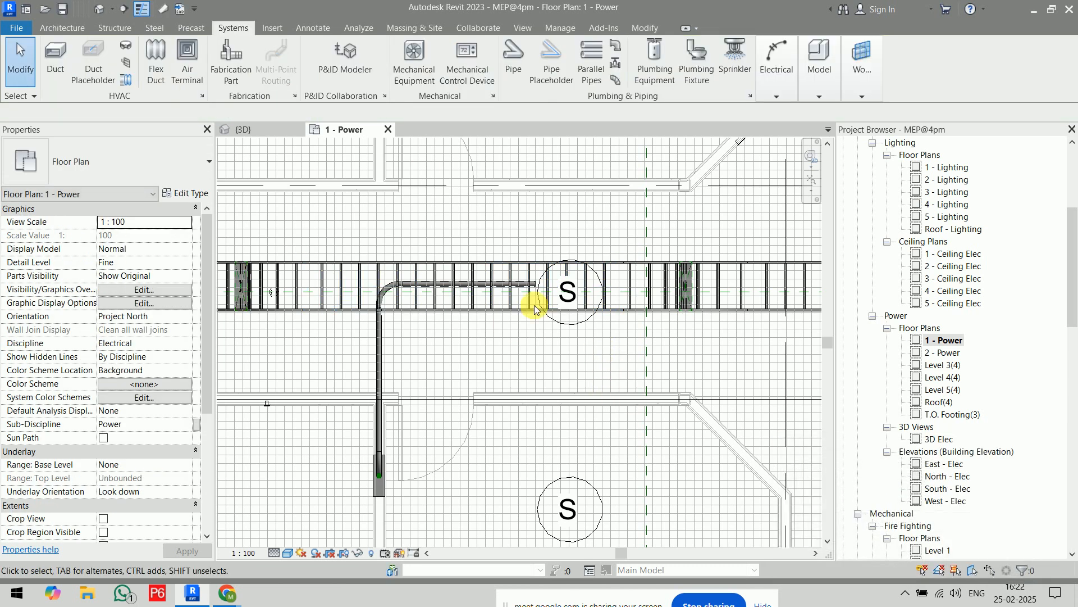
Step: Examine the conduit's connection to the panelboard and its position relative to the cable tray in the {3D} view
click(292, 129)
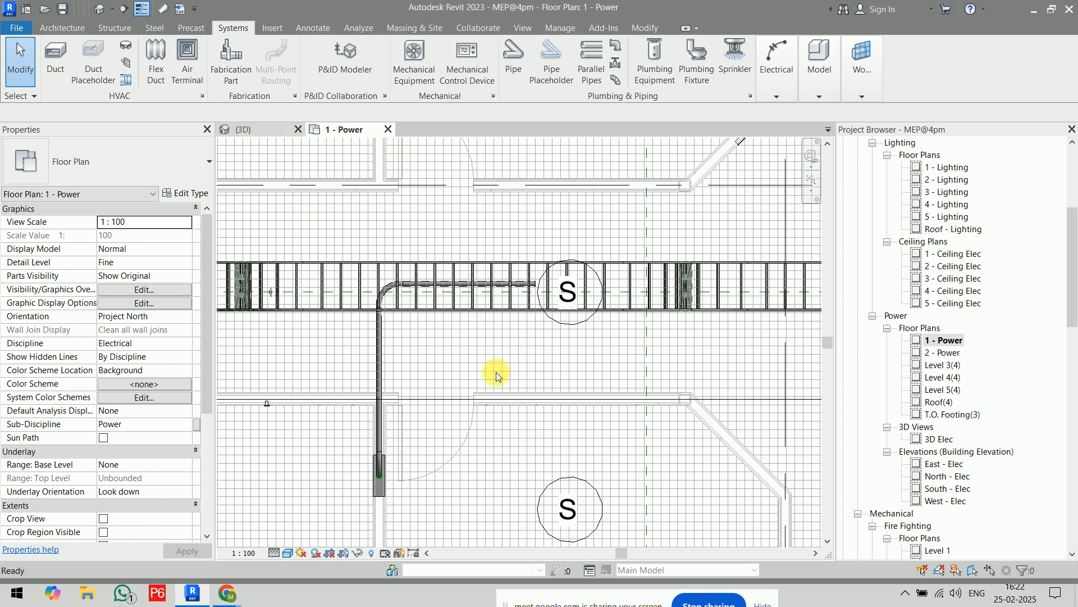
middle_drag(628, 337, 480, 358)
scroll(722, 385, up, 1)
middle_drag(722, 385, 506, 349)
scroll(371, 359, up, 2)
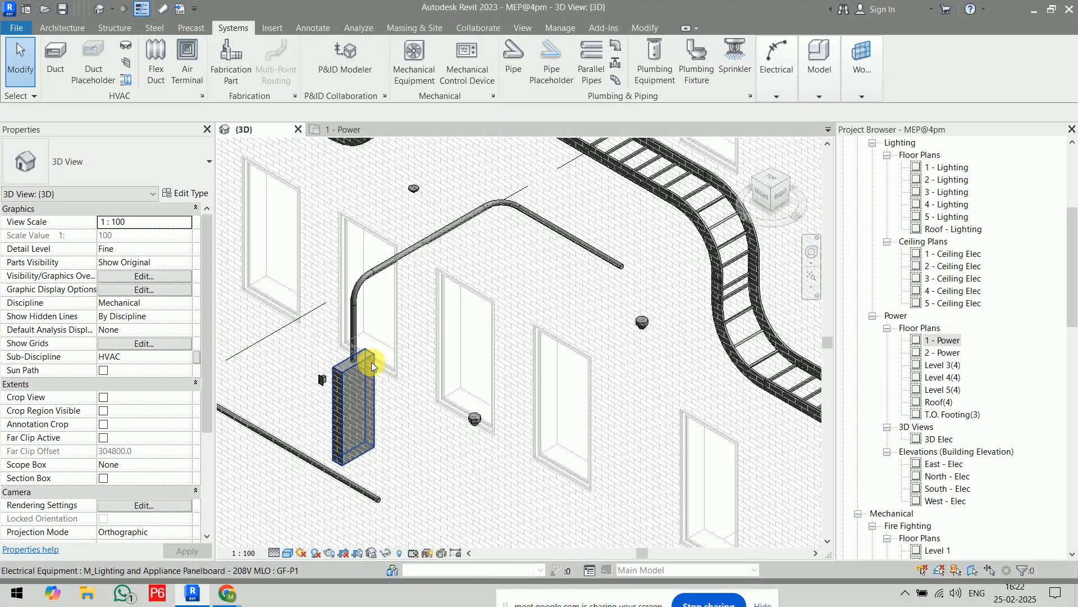
mouse_move(631, 365)
shift+middle_down()
mouse_move(608, 341)
mouse_move(601, 308)
mouse_move(652, 313)
mouse_move(667, 322)
mouse_move(622, 327)
mouse_move(399, 275)
shift+middle_up()
scroll(348, 281, up, 5)
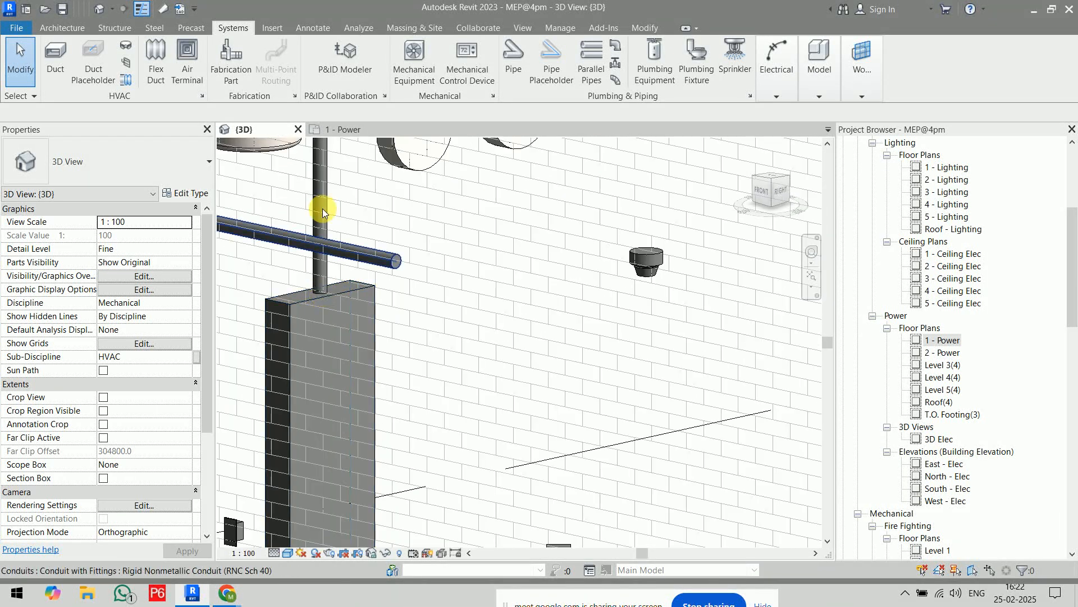
scroll(359, 326, down, 5)
middle_drag(402, 325, 404, 359)
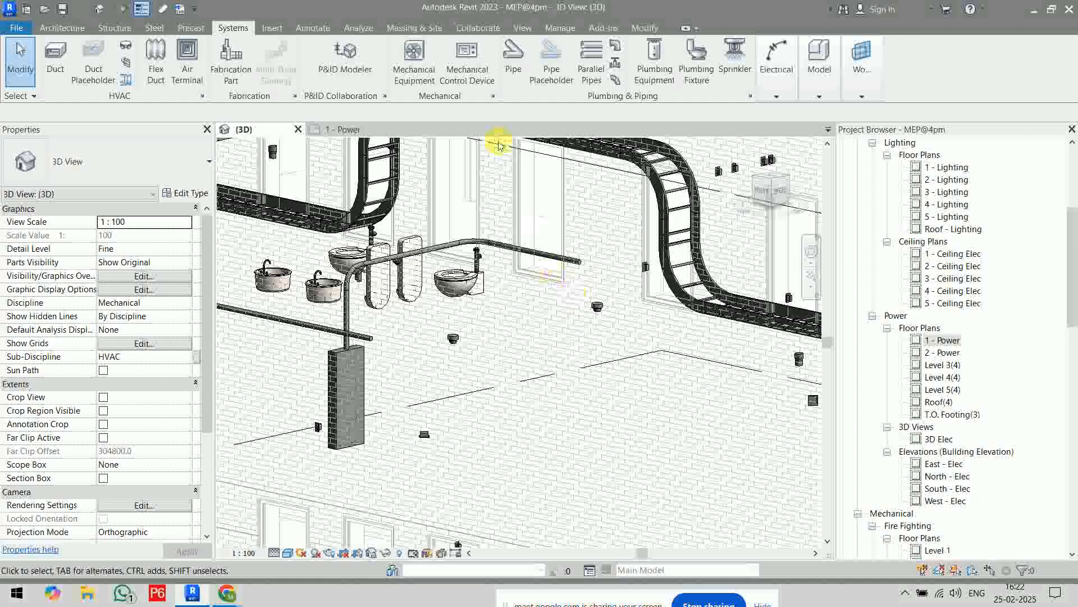
Step: Draw a 53 mm conduit run at 2900 mm elevation with two 90° bends across the adjoining rooms in the 1 - Power plan
click(354, 129)
scroll(515, 398, down, 2)
middle_drag(509, 392, 546, 190)
middle_drag(493, 330, 538, 157)
scroll(538, 161, down, 2)
middle_drag(589, 207, 229, 306)
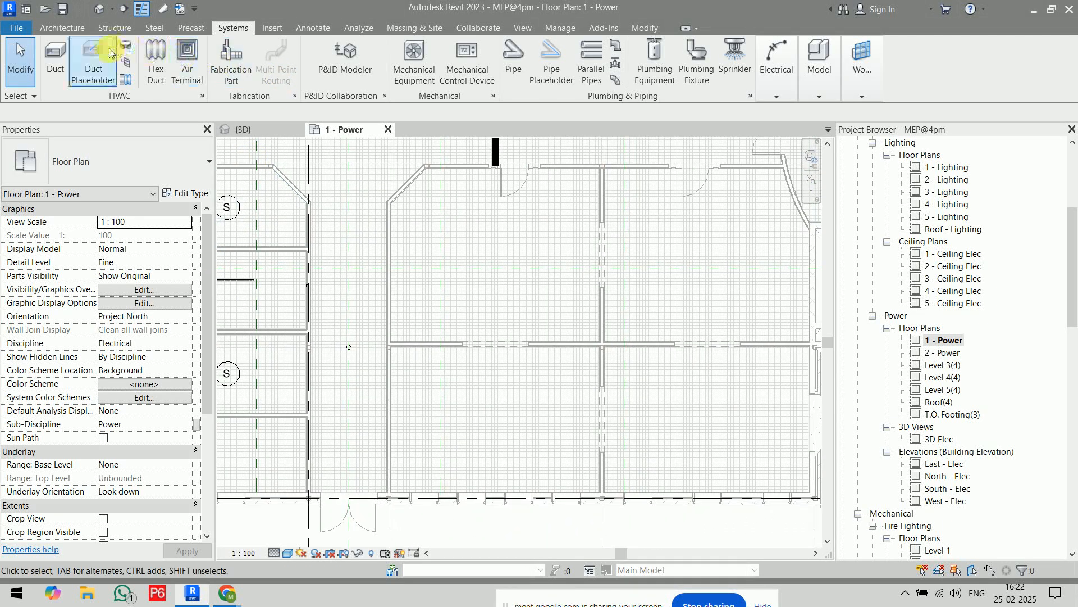
click(777, 62)
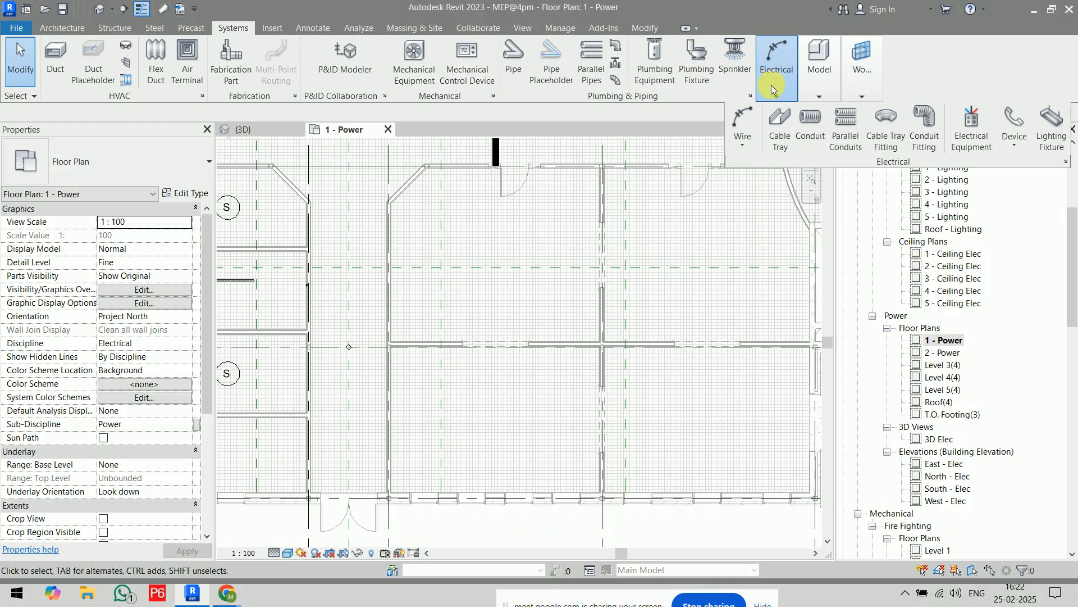
click(811, 124)
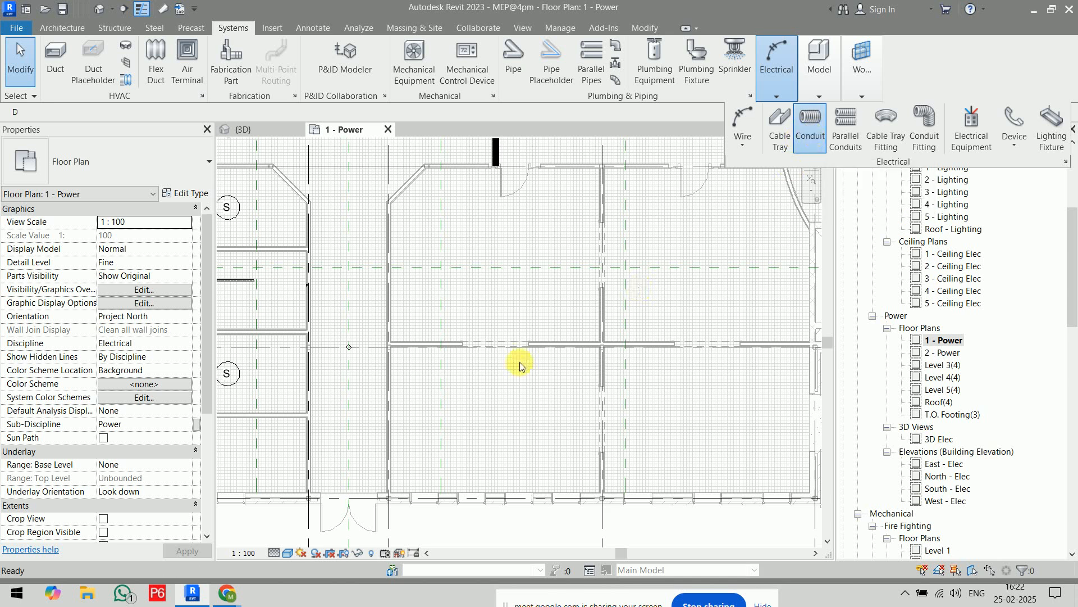
click(455, 403)
click(455, 302)
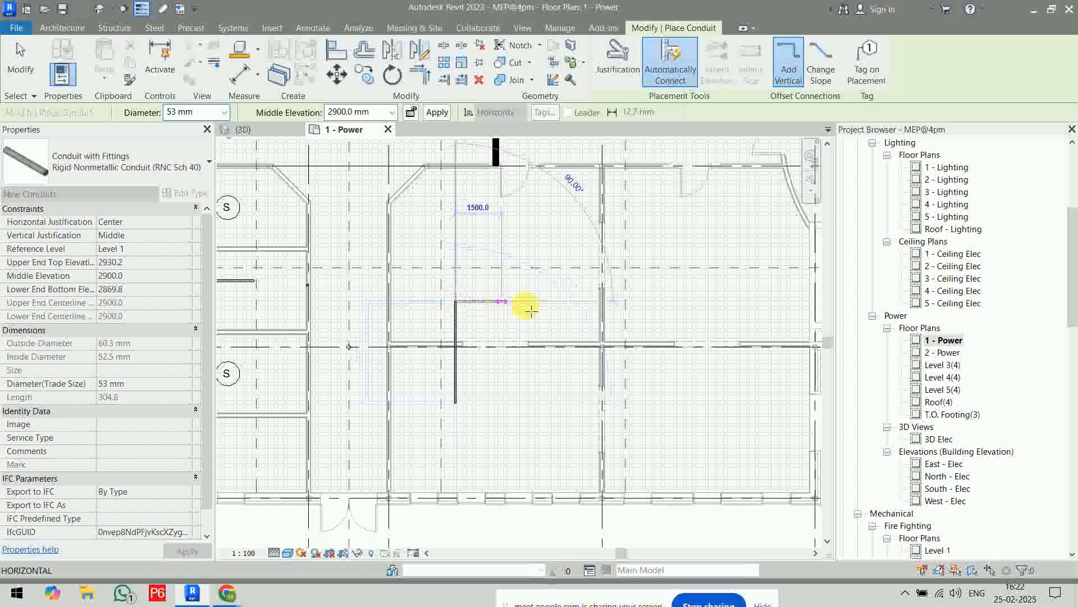
click(640, 302)
click(641, 226)
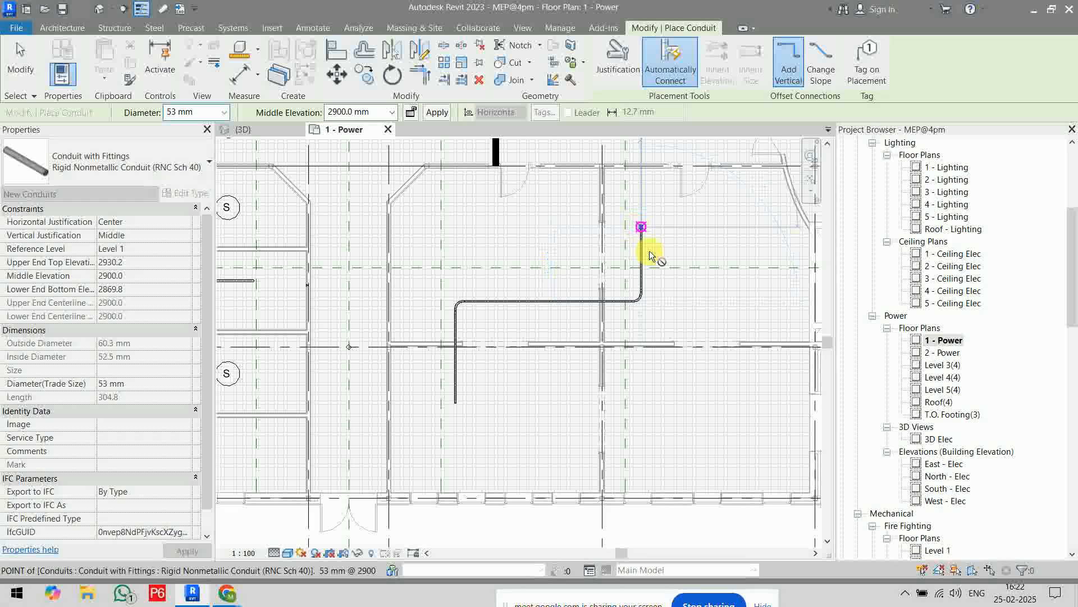
key(Escape)
key(Escape)
scroll(651, 326, up, 2)
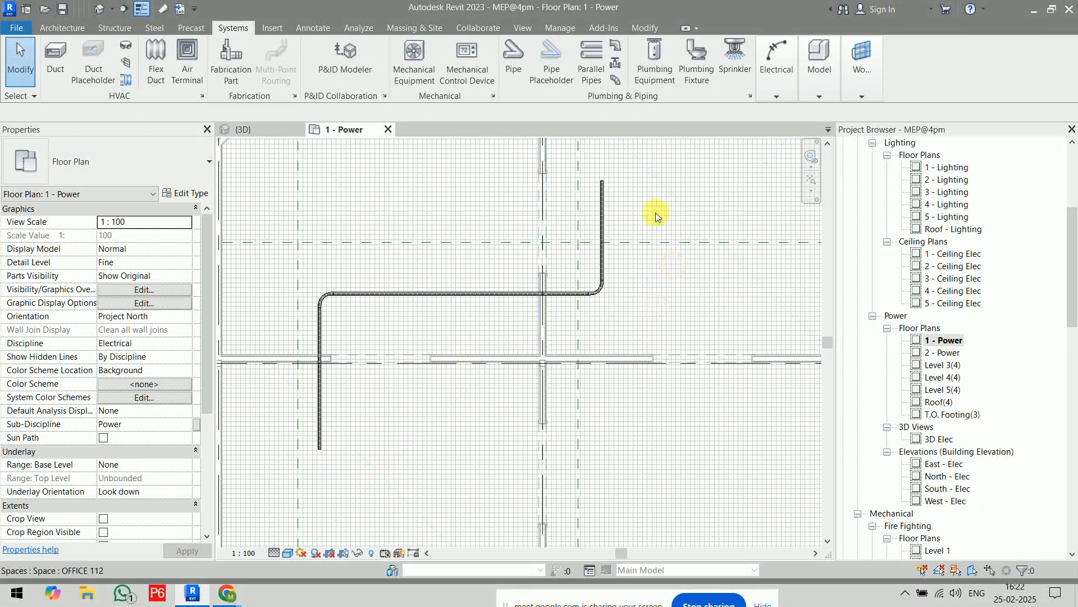
Step: Start the Parallel Conduits command with Same Bend Radius and set the horizontal number to 4
click(320, 412)
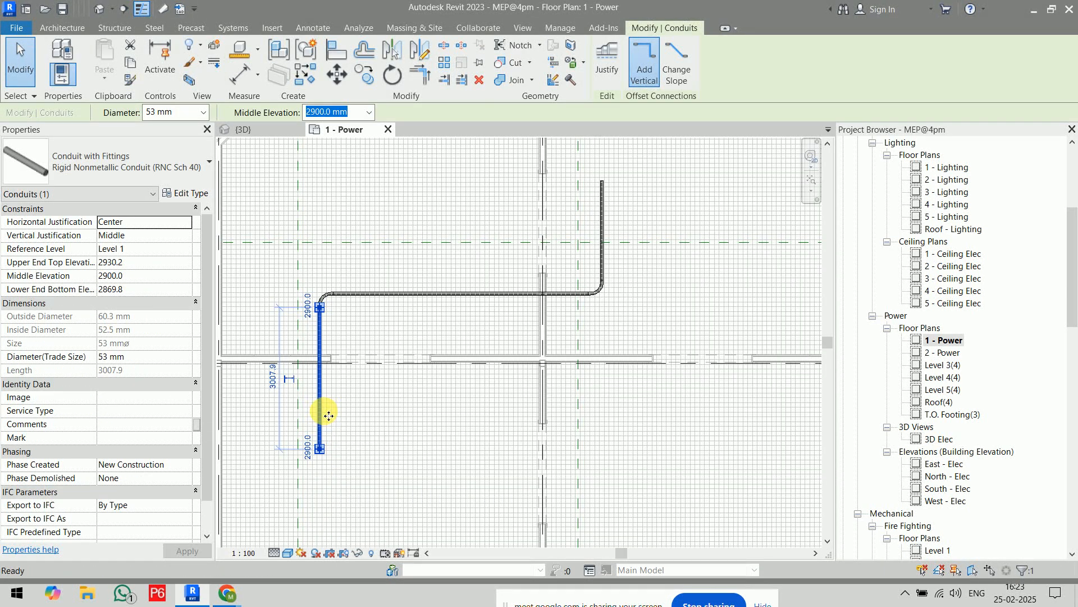
click(522, 426)
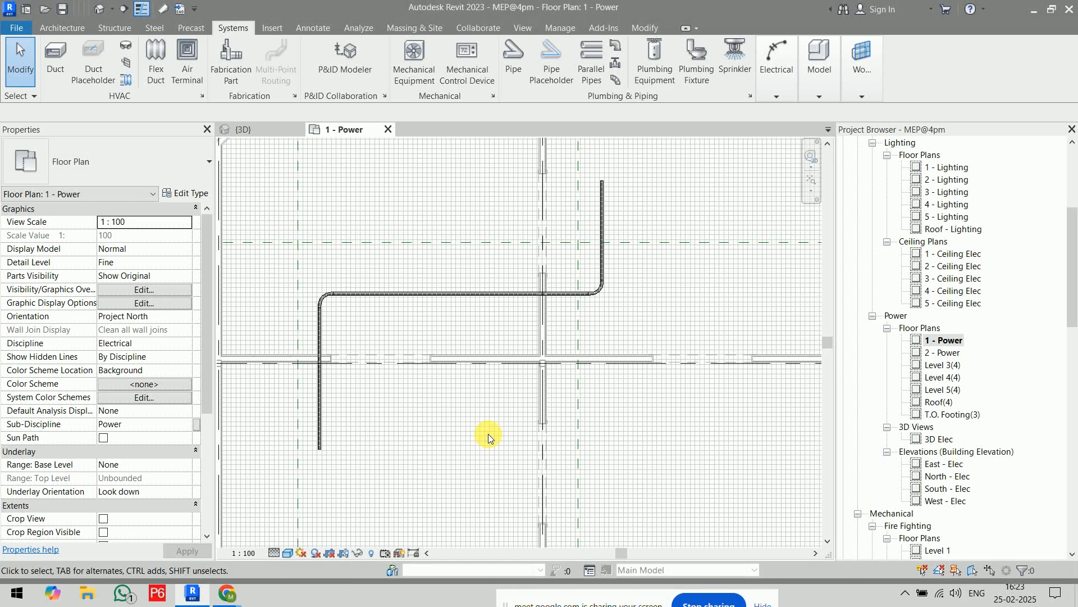
mouse_move(777, 61)
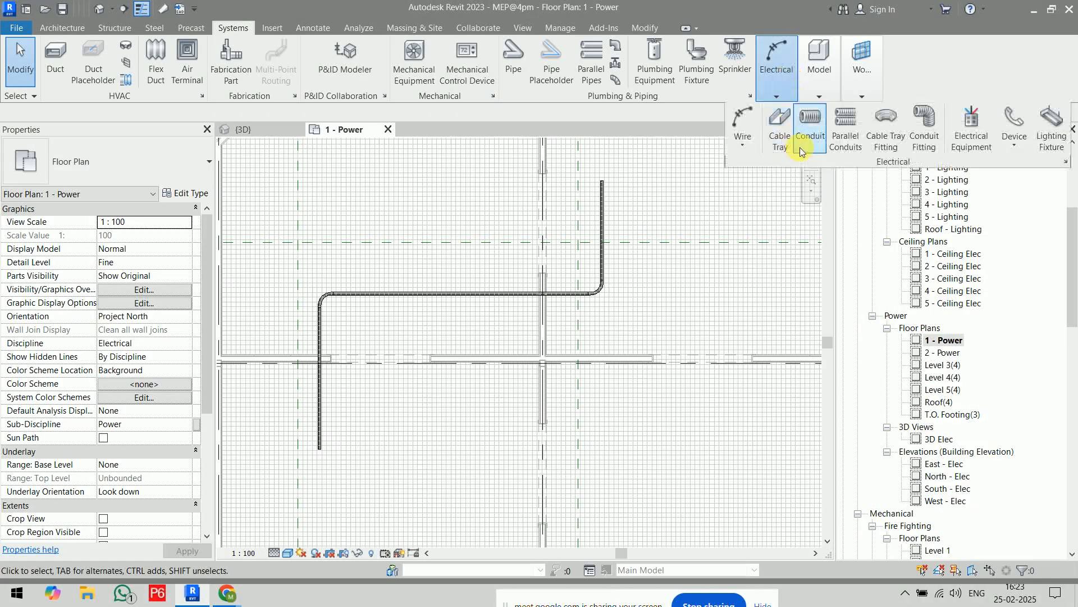
click(851, 150)
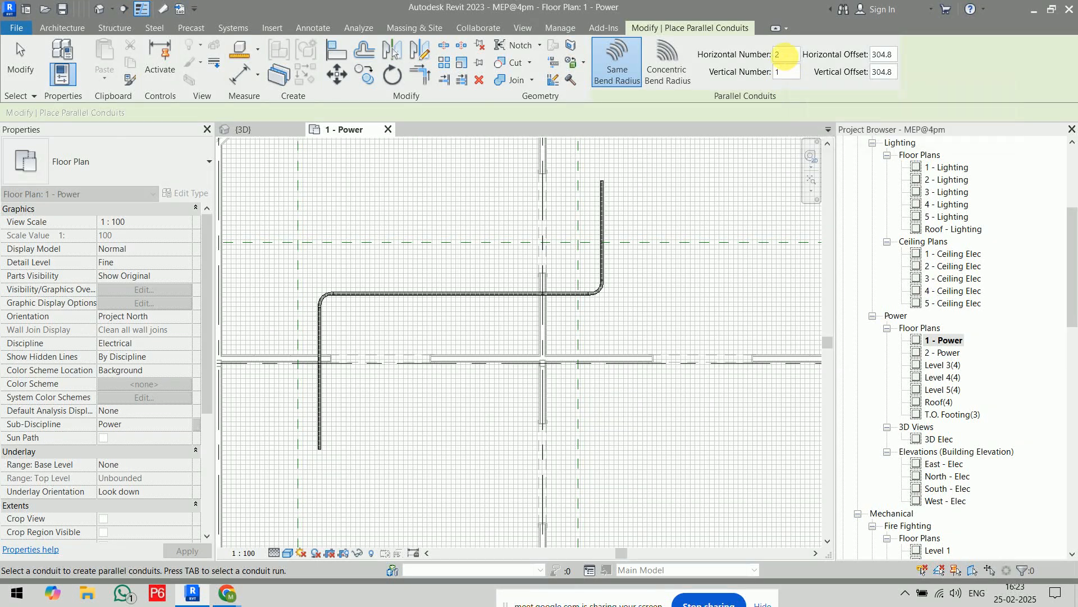
text(4)
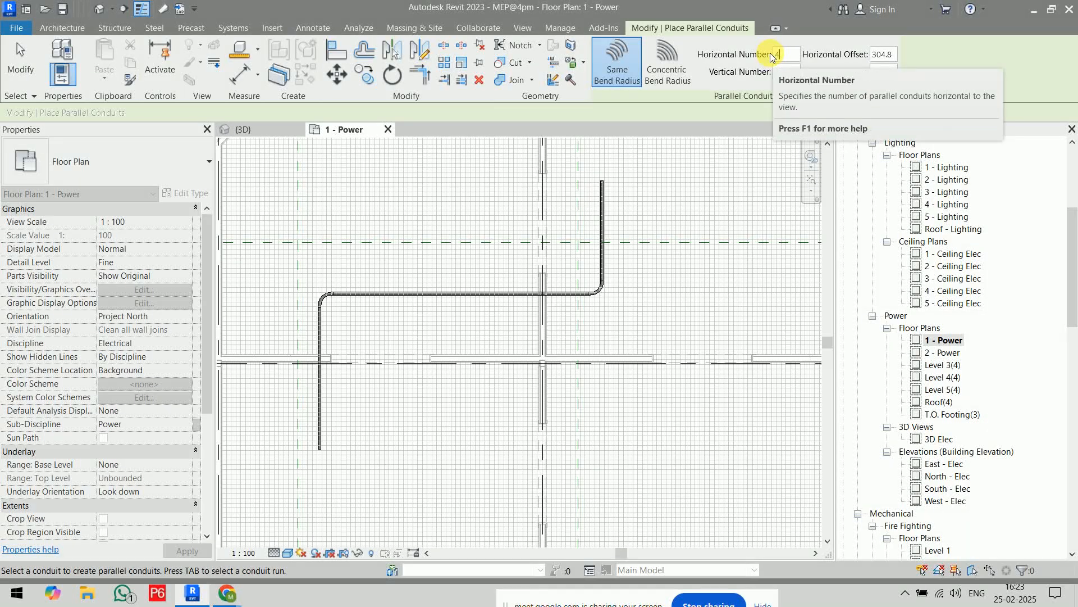
Step: Create parallel conduits from only the lower vertical segment of the run, and undo them
click(325, 409)
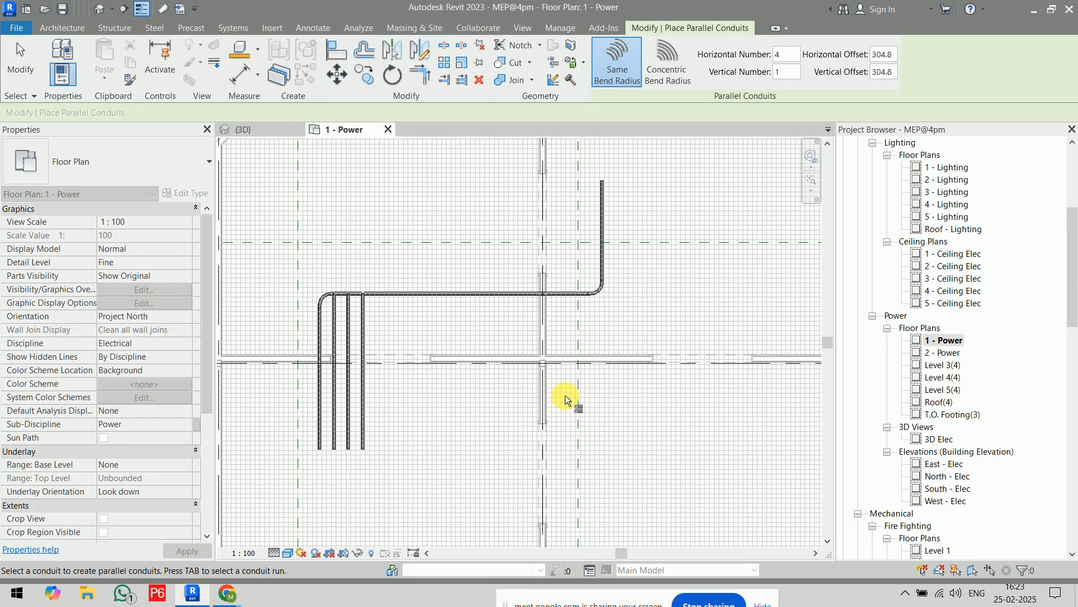
key(ctrl+z)
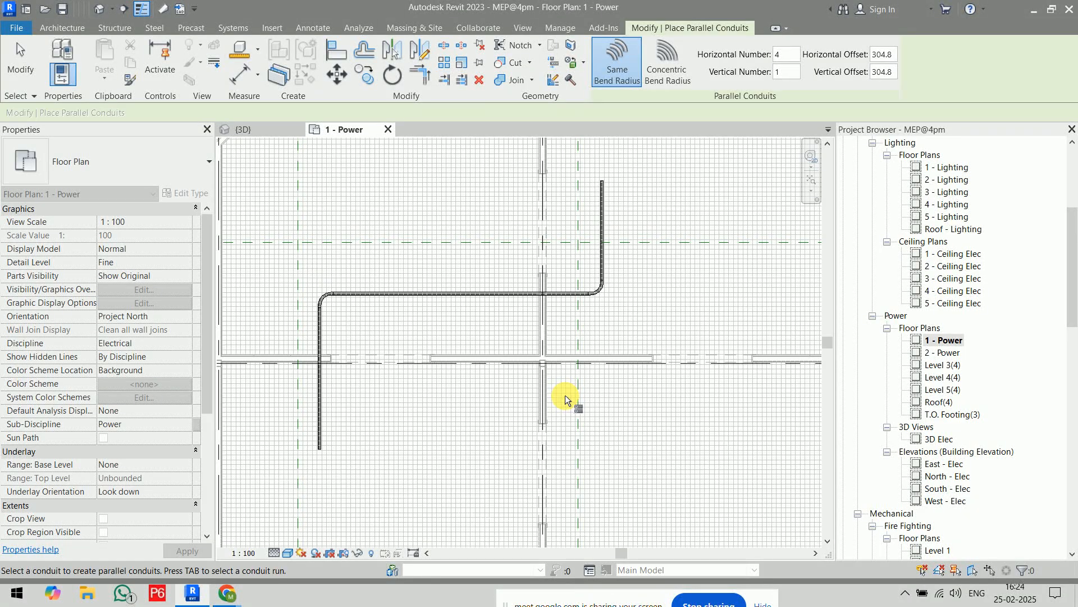
Step: Set the parallel conduits' horizontal offset to 120 and vertical offset to 75
click(882, 55)
text(120)
key(Return)
click(883, 72)
text(75)
key(Return)
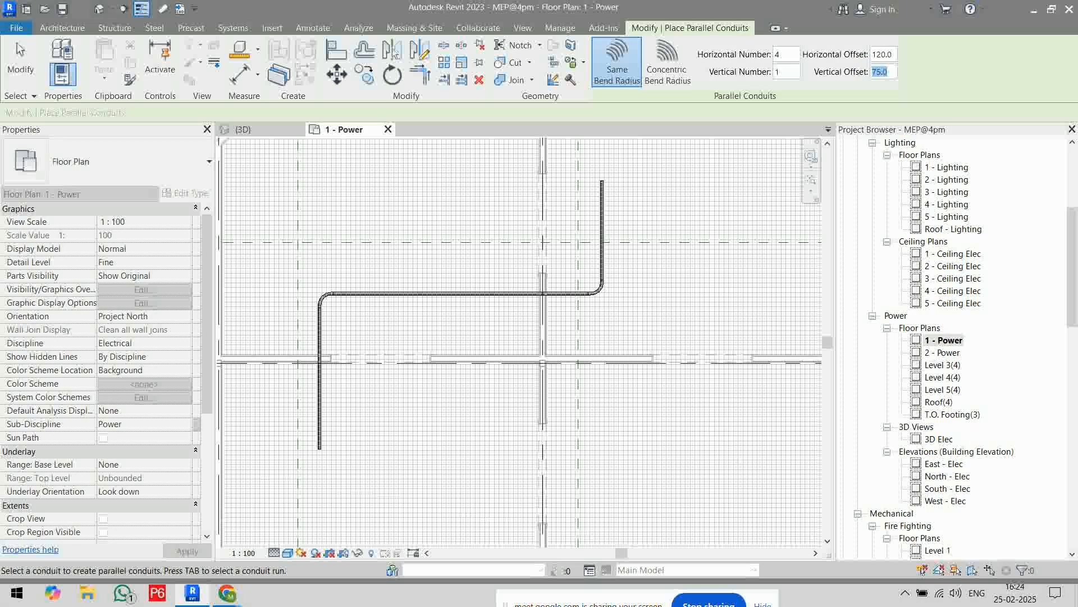
Step: Set the vertical number to 2 and create parallel conduits from the entire bent conduit run
click(788, 73)
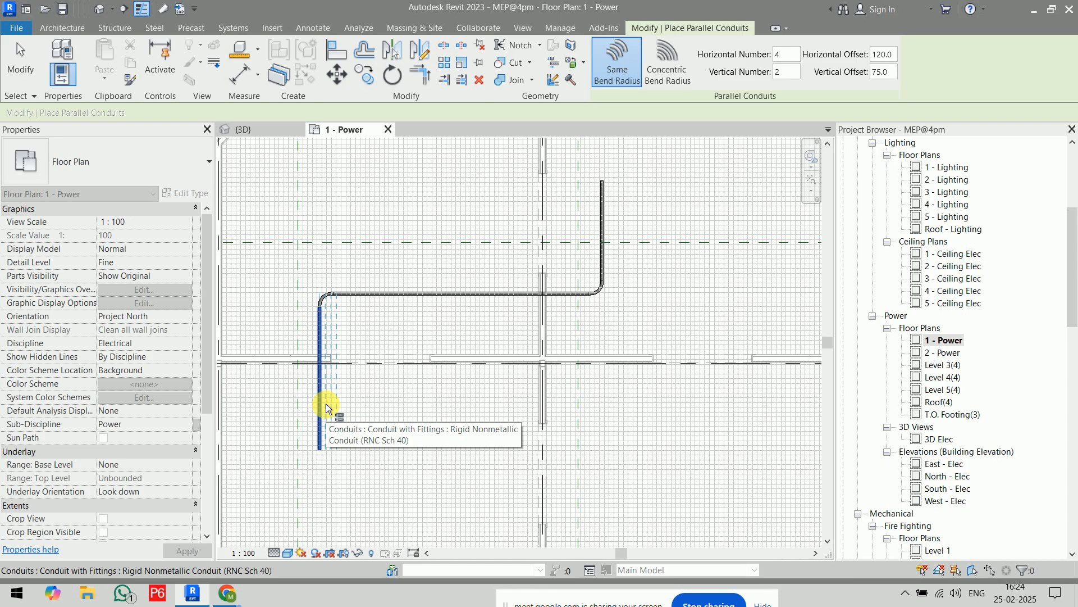
key(Tab)
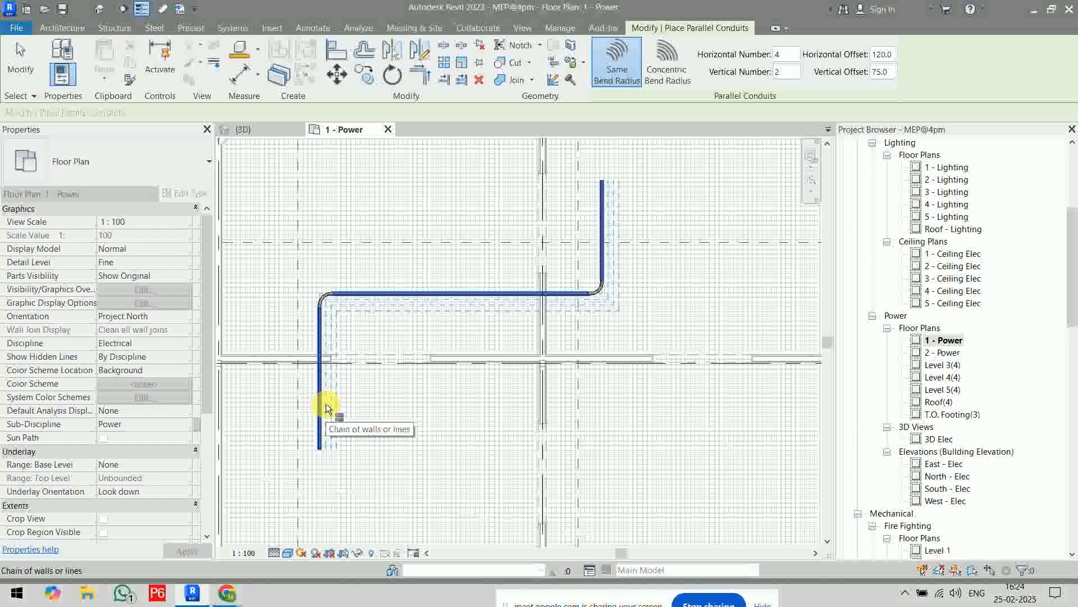
click(326, 403)
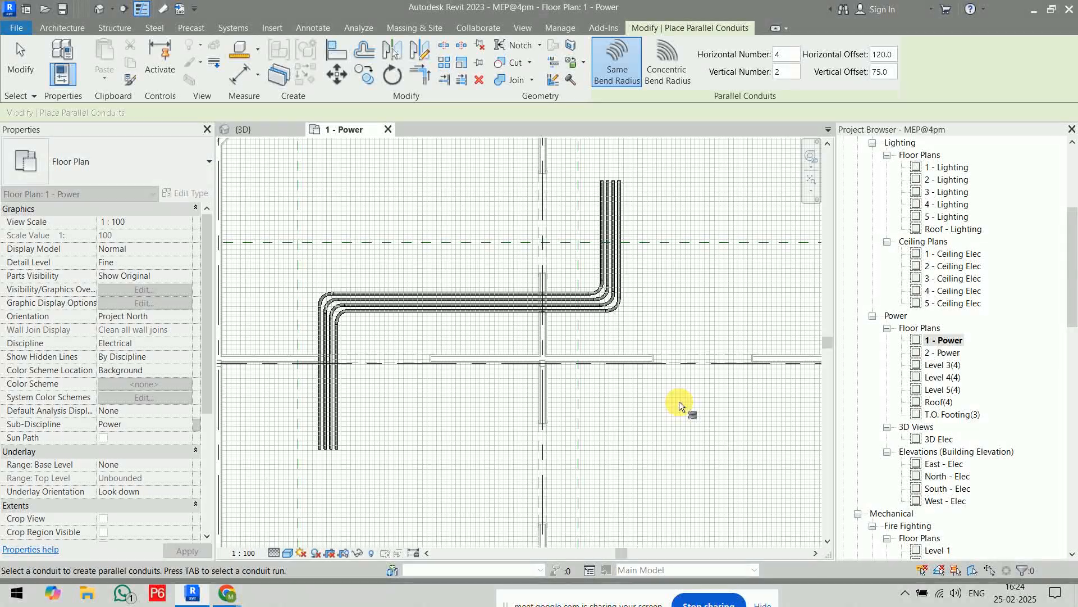
key(Escape)
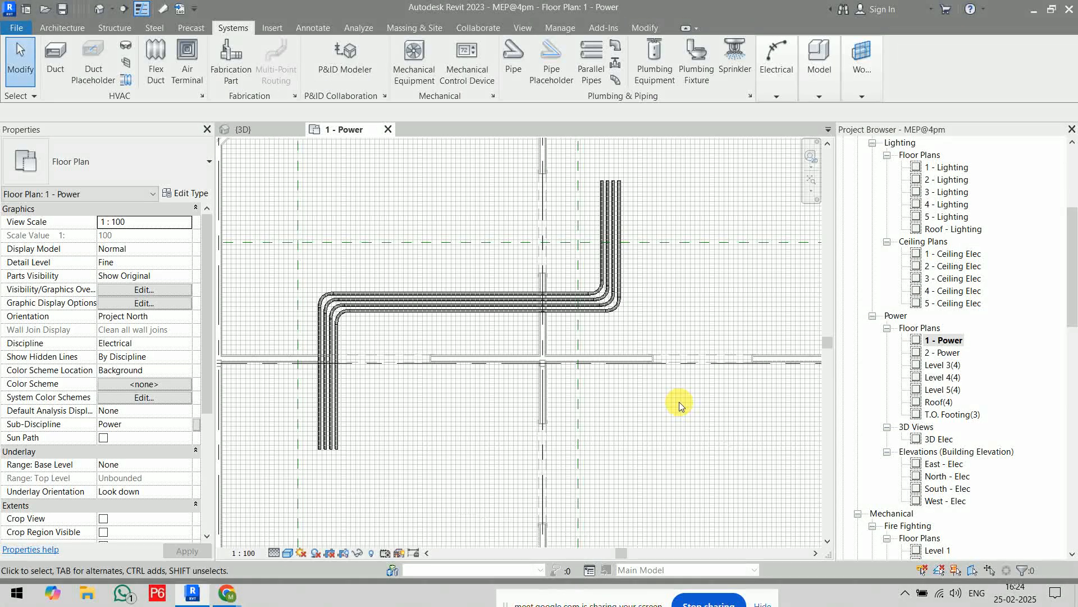
Step: Examine the parallel conduit bank's two layers and bends in the 3D view
click(265, 129)
scroll(555, 416, up, 8)
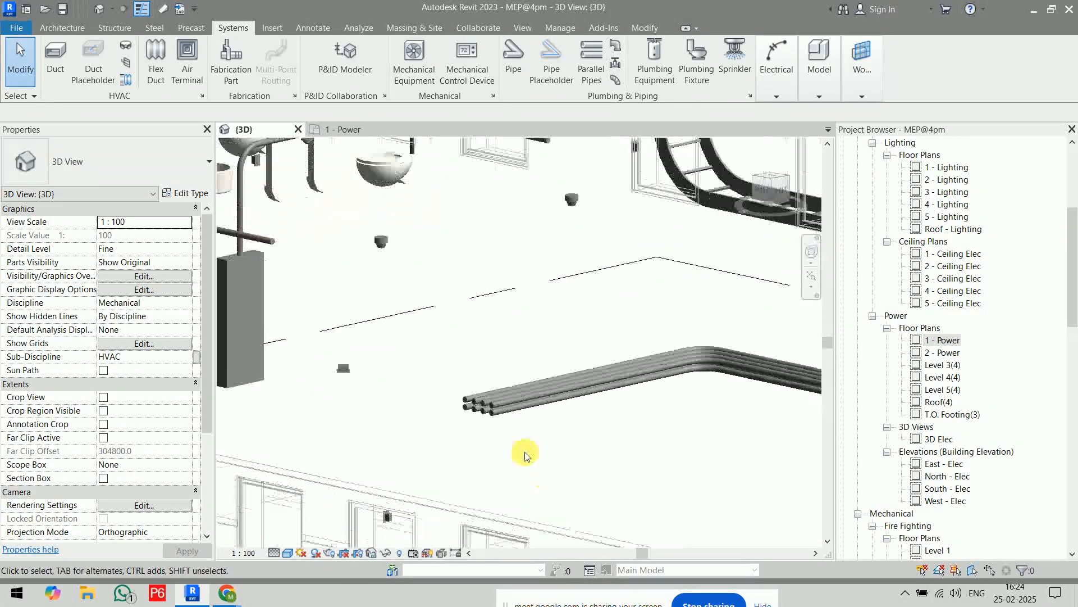
scroll(442, 353, down, 5)
middle_drag(710, 378, 357, 336)
middle_drag(663, 376, 864, 395)
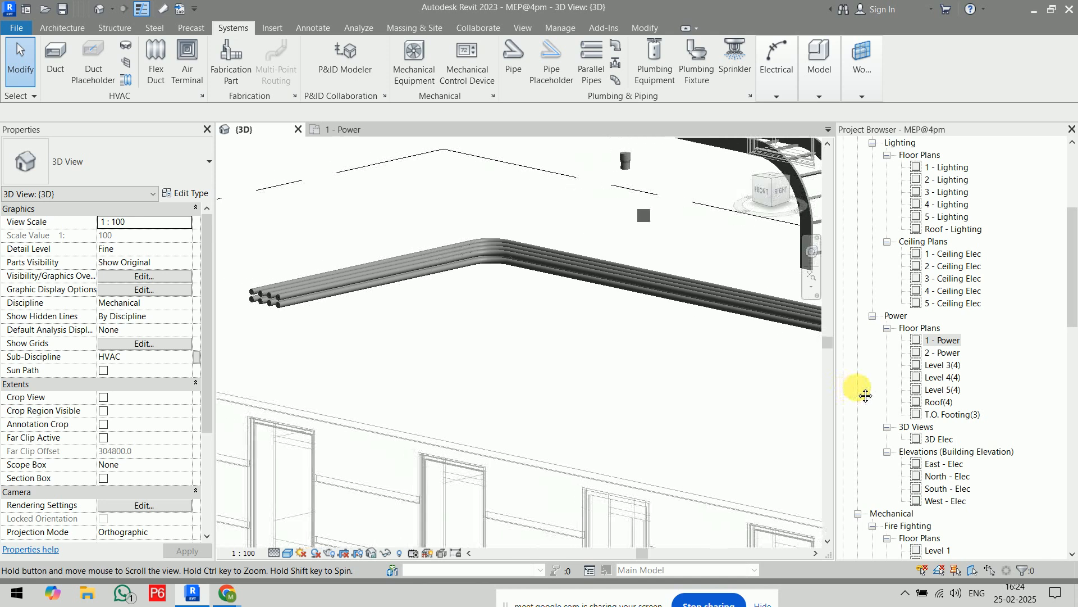
scroll(356, 316, up, 2)
middle_drag(504, 353, 521, 360)
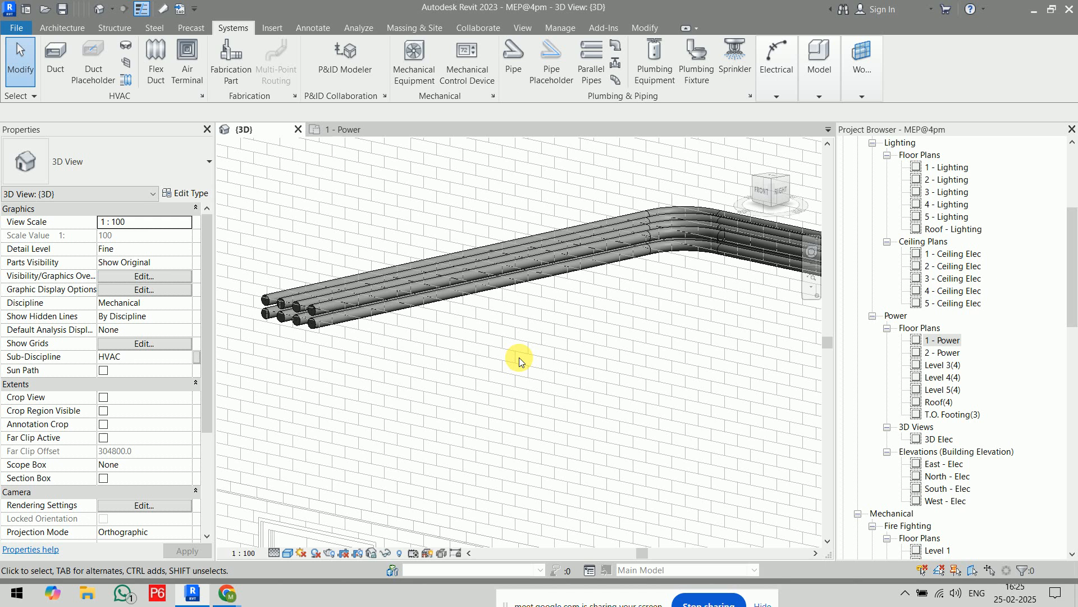
Step: In the 1 - Power plan, place an M_Channel Reducer Standard fitting on the open upper end of the vertical ladder cable tray branch
click(349, 130)
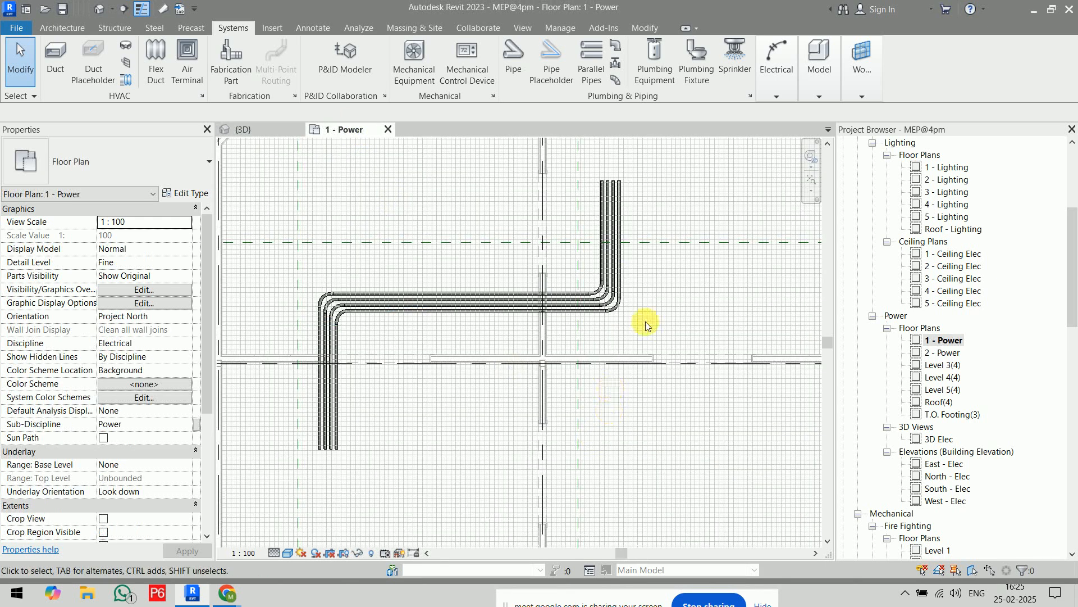
click(783, 69)
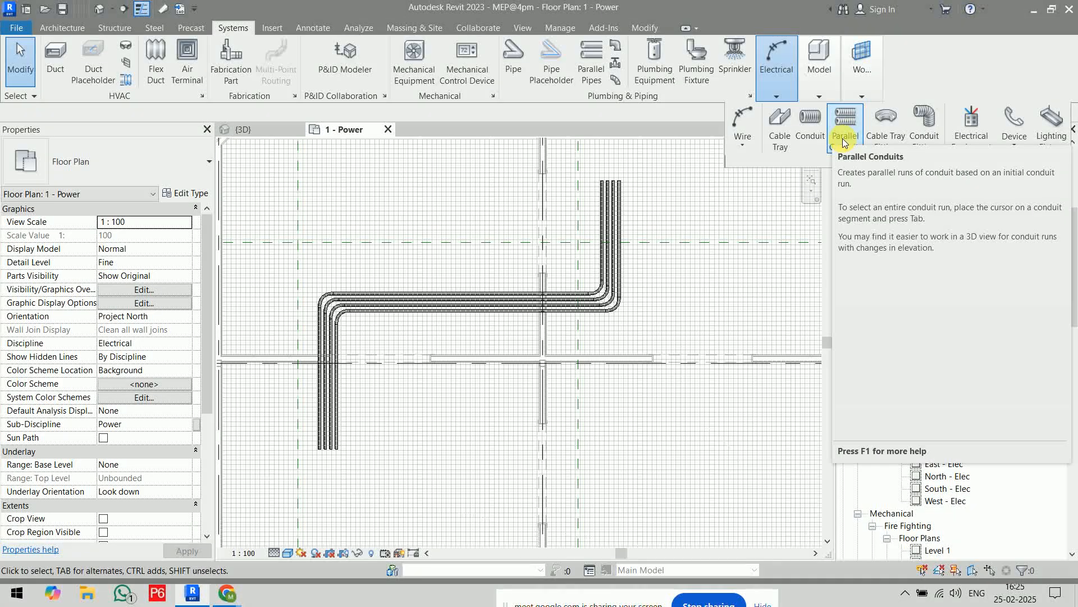
click(881, 140)
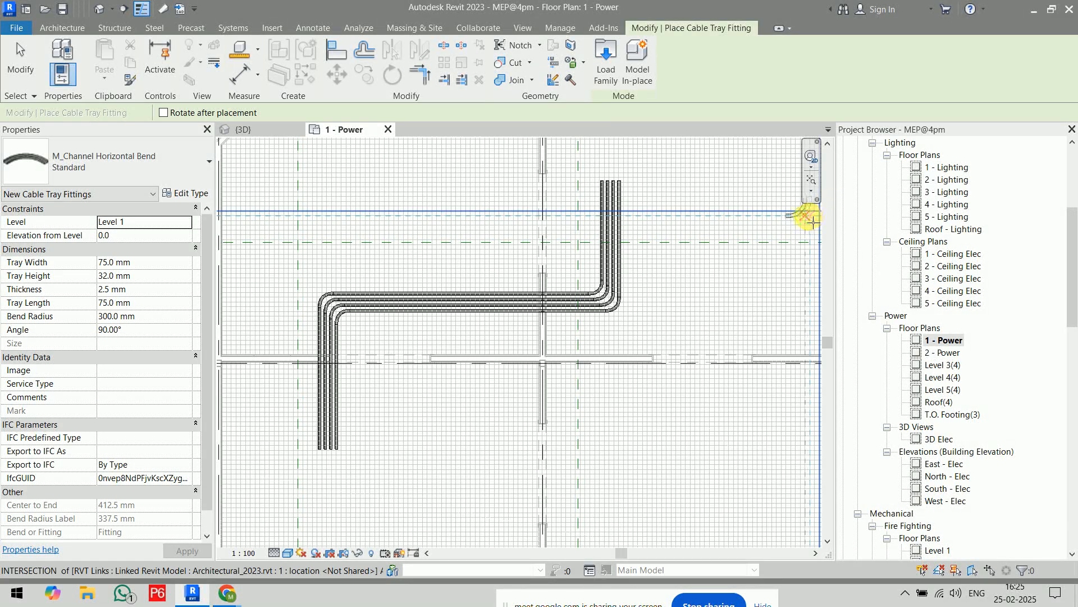
click(112, 175)
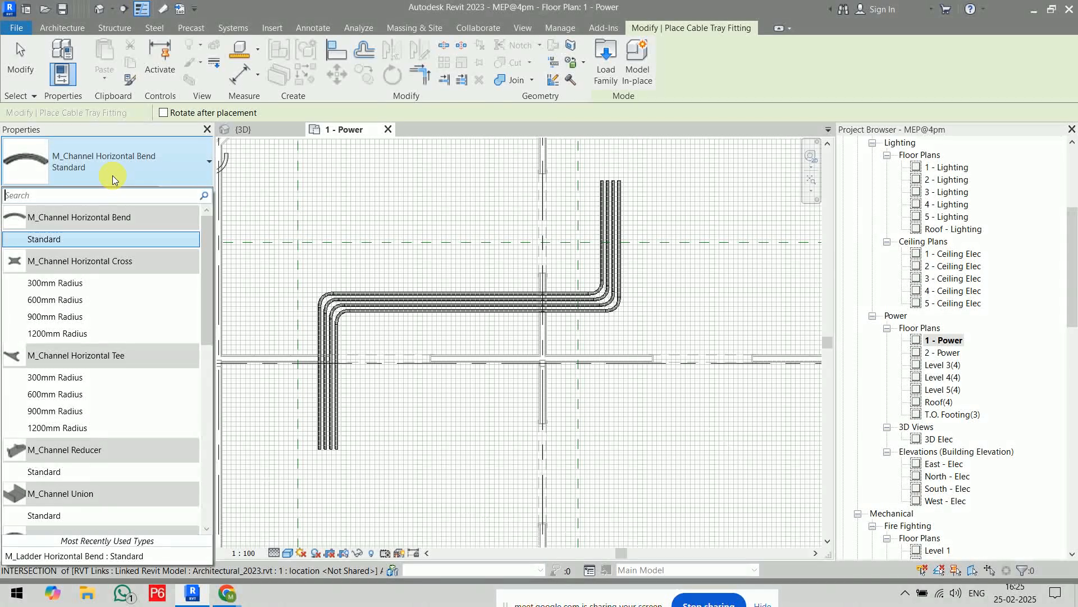
click(87, 472)
scroll(621, 224, down, 3)
scroll(506, 453, up, 2)
scroll(495, 433, up, 3)
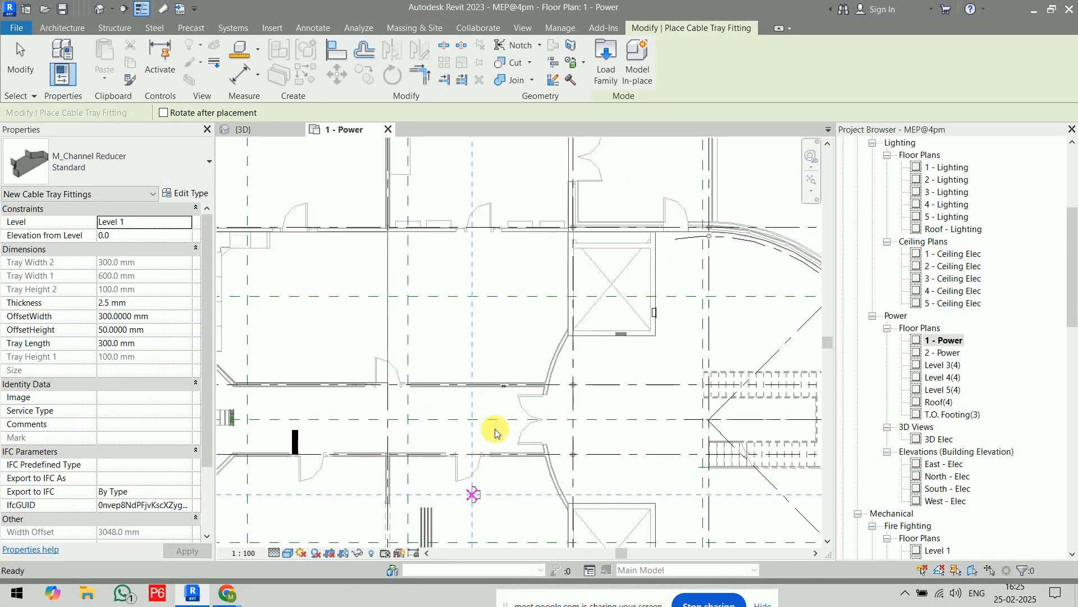
scroll(495, 432, down, 3)
scroll(361, 390, up, 6)
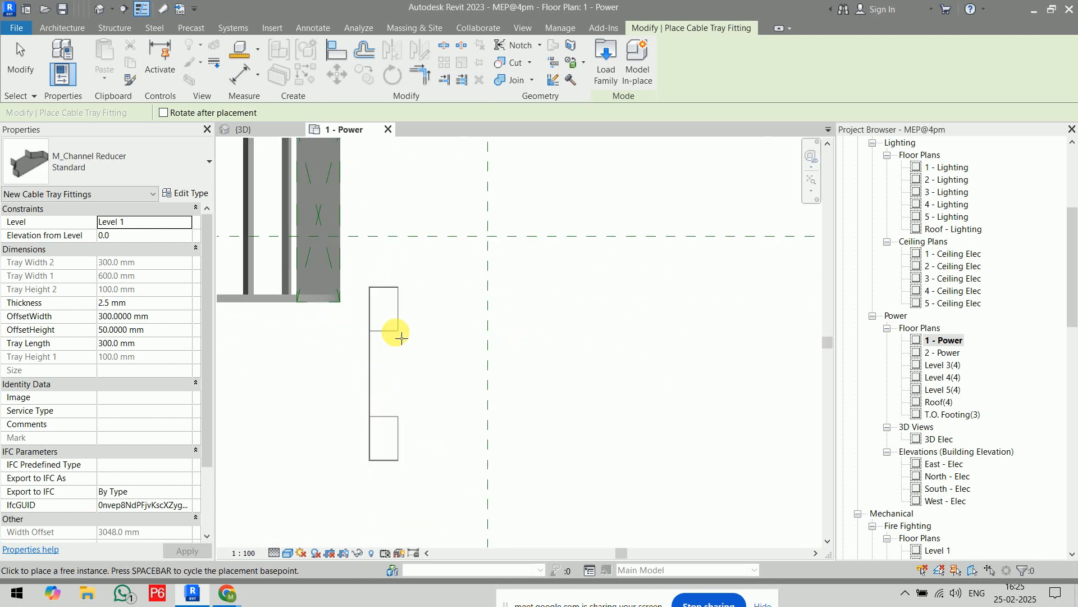
scroll(417, 233, down, 4)
middle_drag(409, 258, 781, 352)
scroll(517, 308, down, 4)
scroll(316, 212, up, 5)
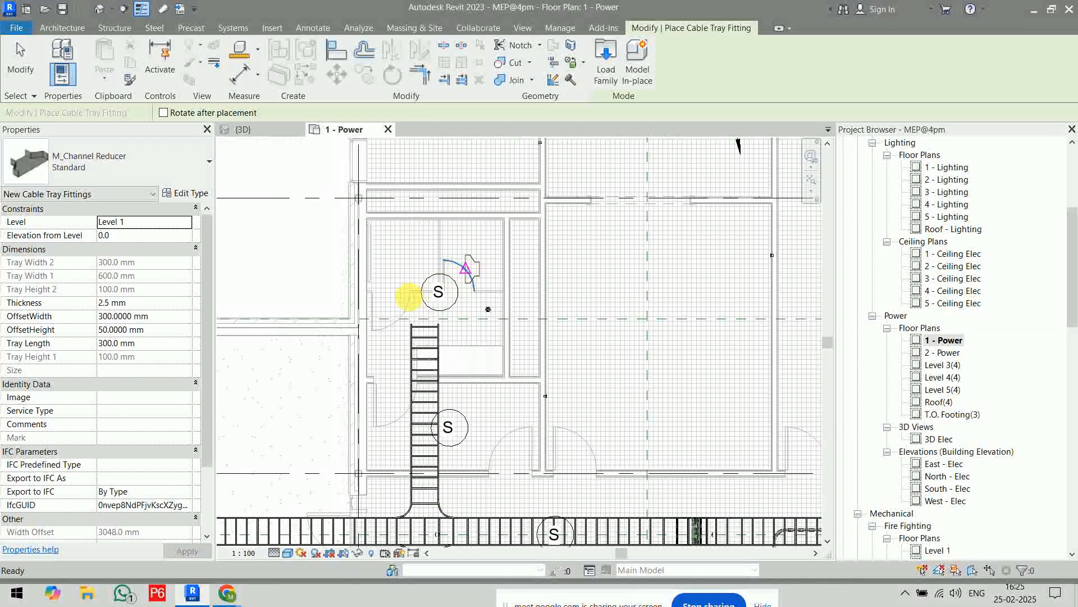
scroll(408, 296, up, 5)
click(461, 389)
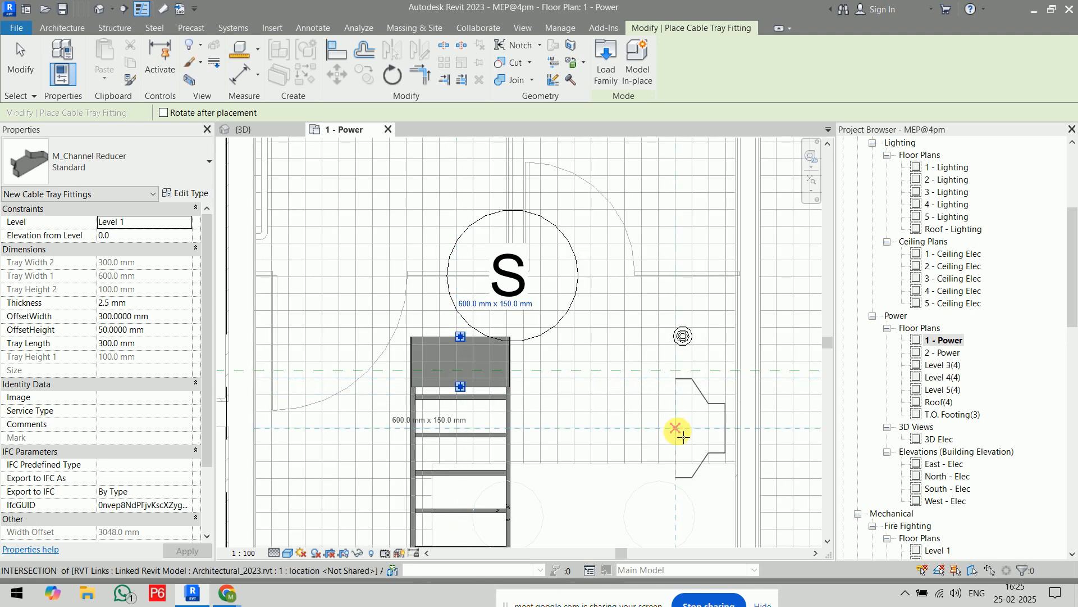
key(Escape)
Step: Change the placed reducer to the M_Ladder Reducer Standard type and set its free end's width to 300 mm
click(493, 353)
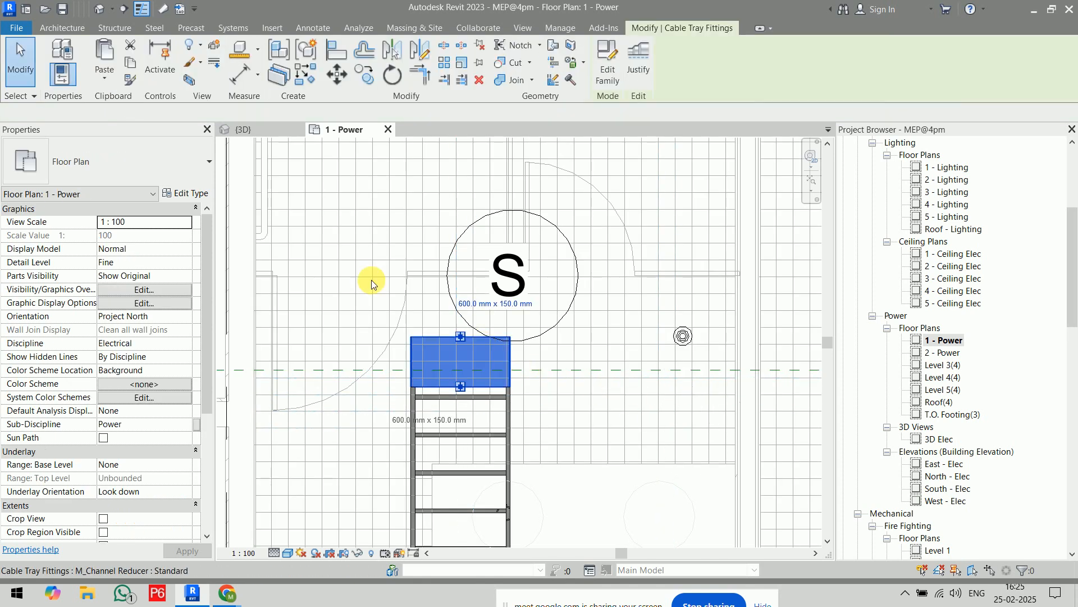
click(106, 168)
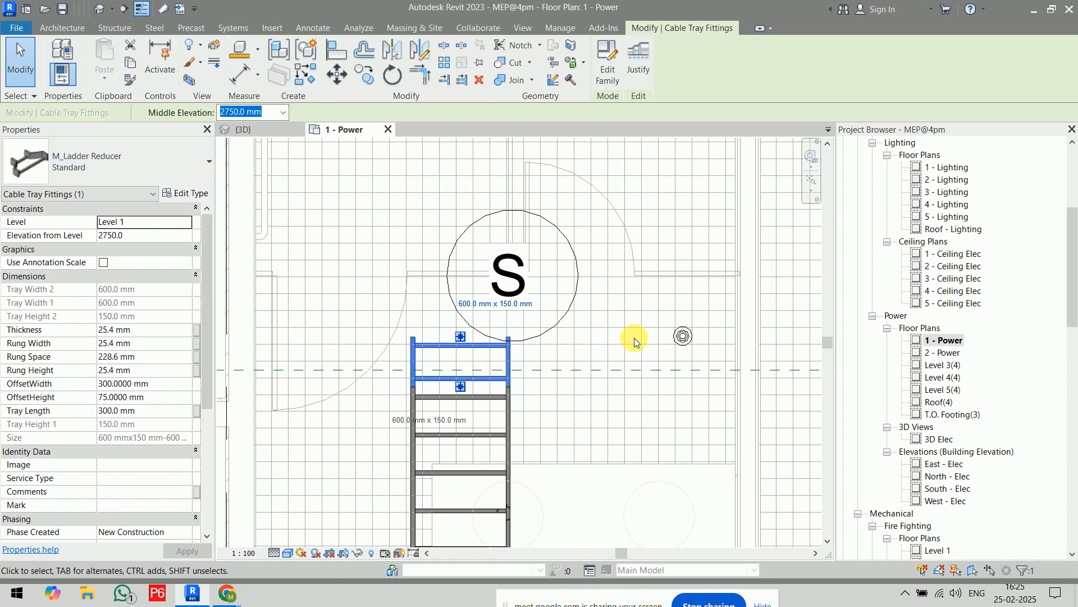
click(477, 306)
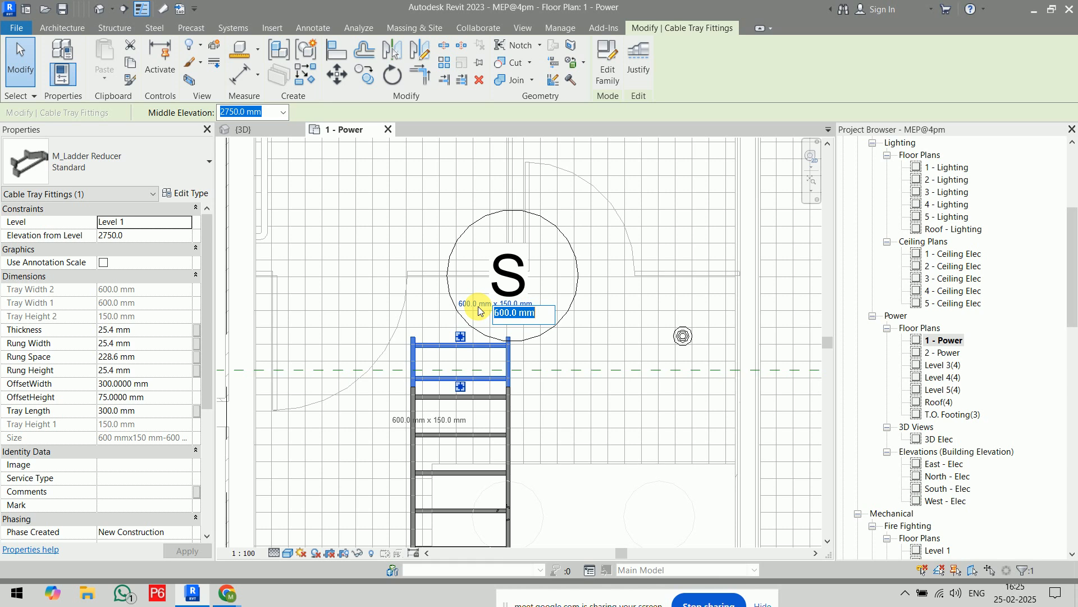
text(300)
key(Return)
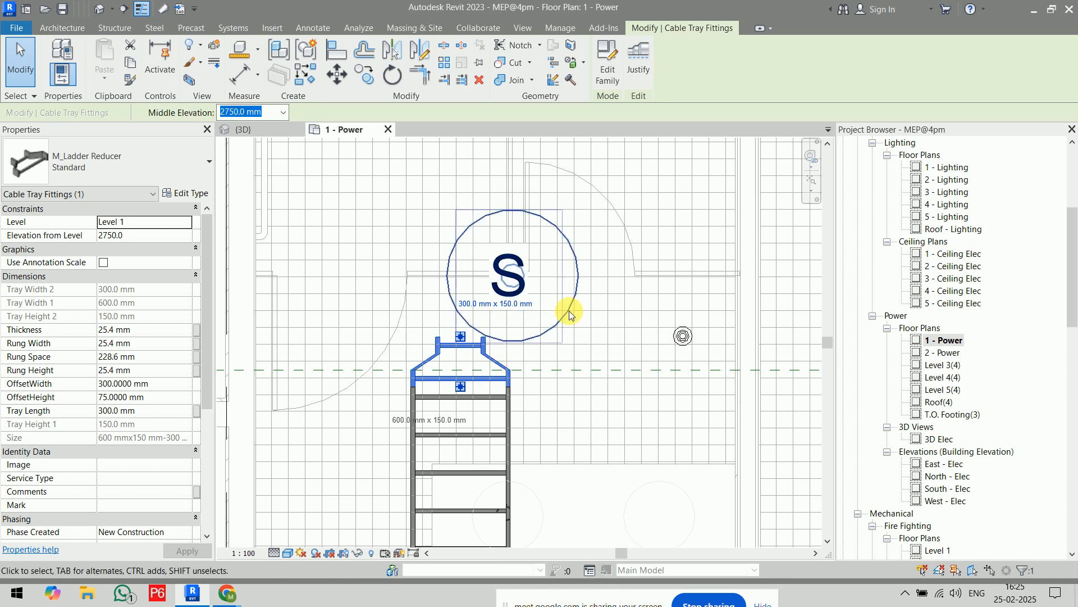
click(592, 355)
Step: Draw a short vertical 300 mm x 150 mm ladder cable tray upward in plan from the reducer's narrow end
click(475, 350)
right_click(465, 340)
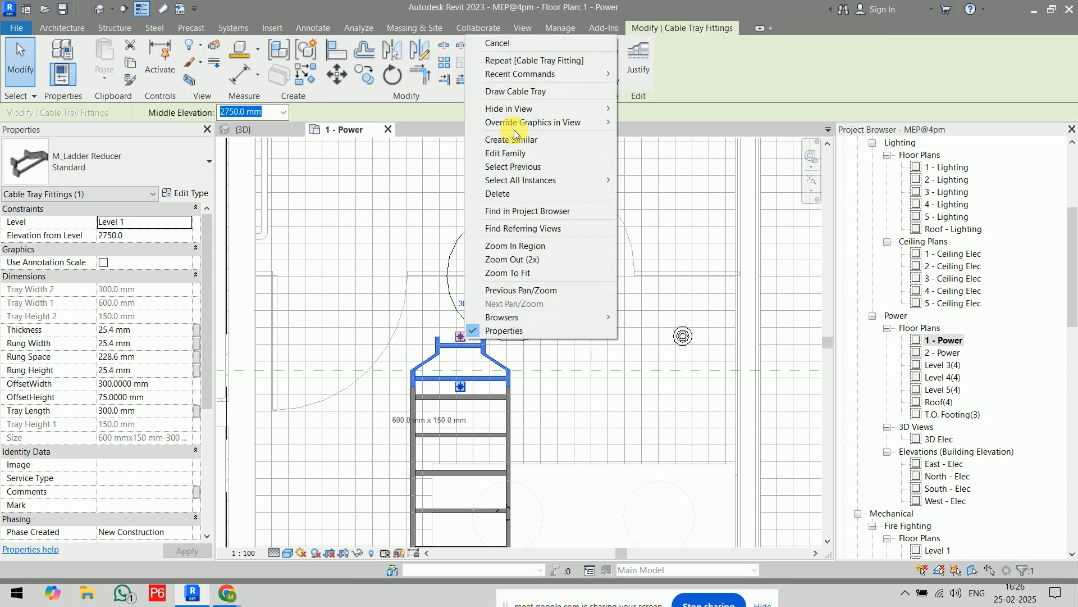
click(514, 84)
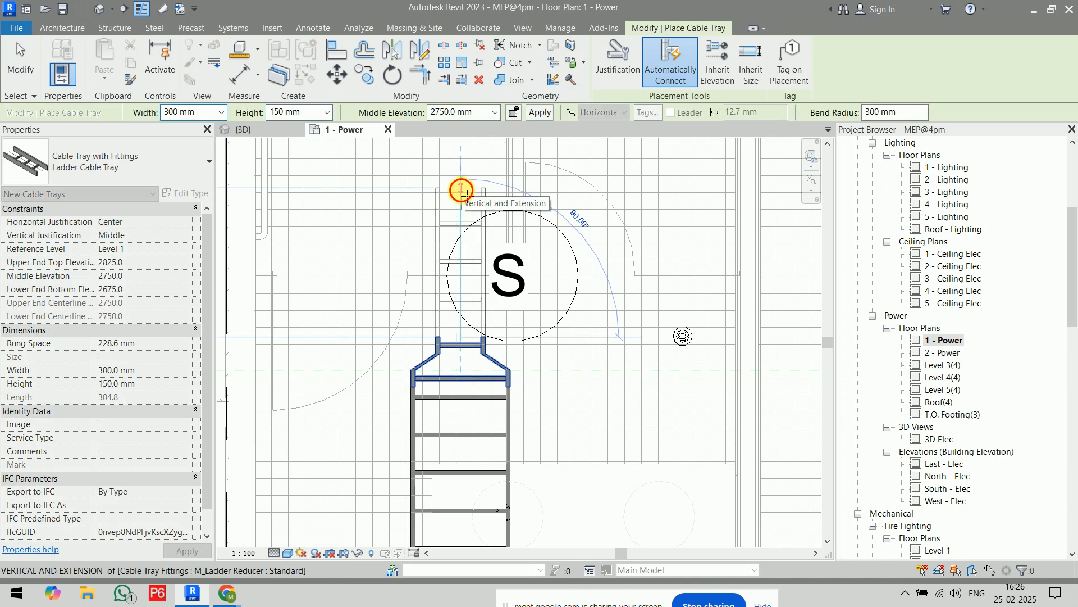
key(Escape)
key(Escape)
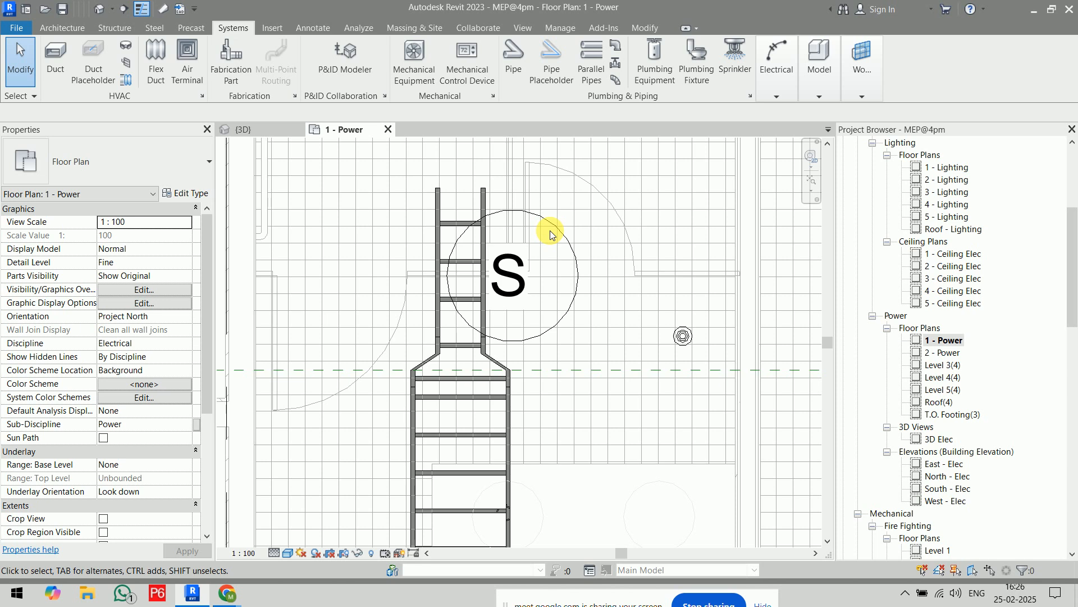
Step: Place an M_Conduit Elbow - Plain End - PVC fitting on the upper end of the rightmost parallel conduit in the plan
scroll(579, 295, down, 4)
middle_drag(772, 455, 317, 253)
middle_drag(609, 355, 217, 277)
middle_drag(506, 311, 553, 225)
middle_drag(793, 367, 499, 320)
scroll(585, 304, up, 3)
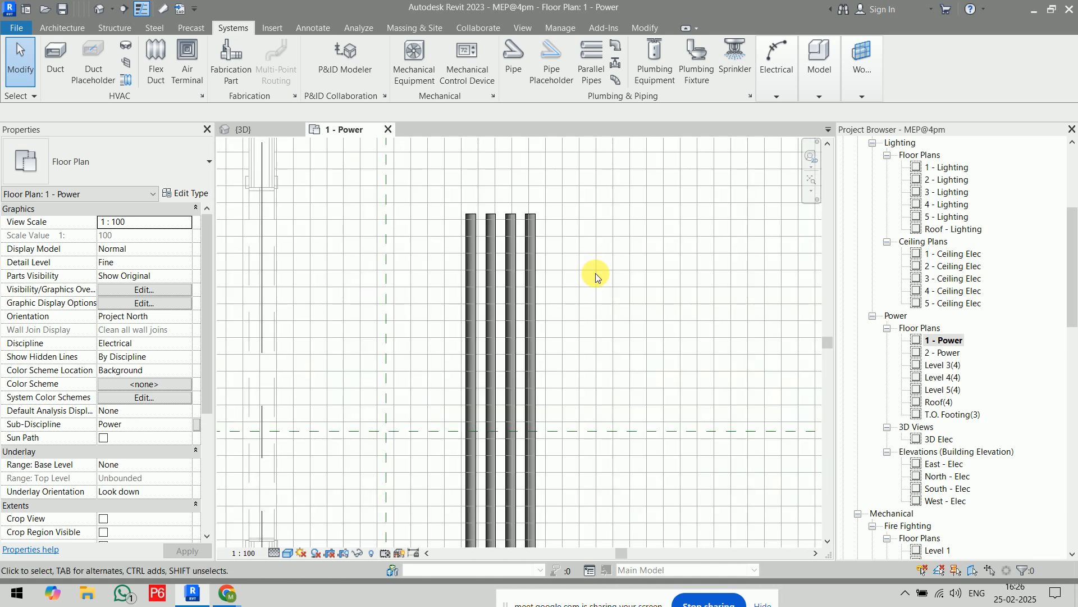
mouse_move(782, 76)
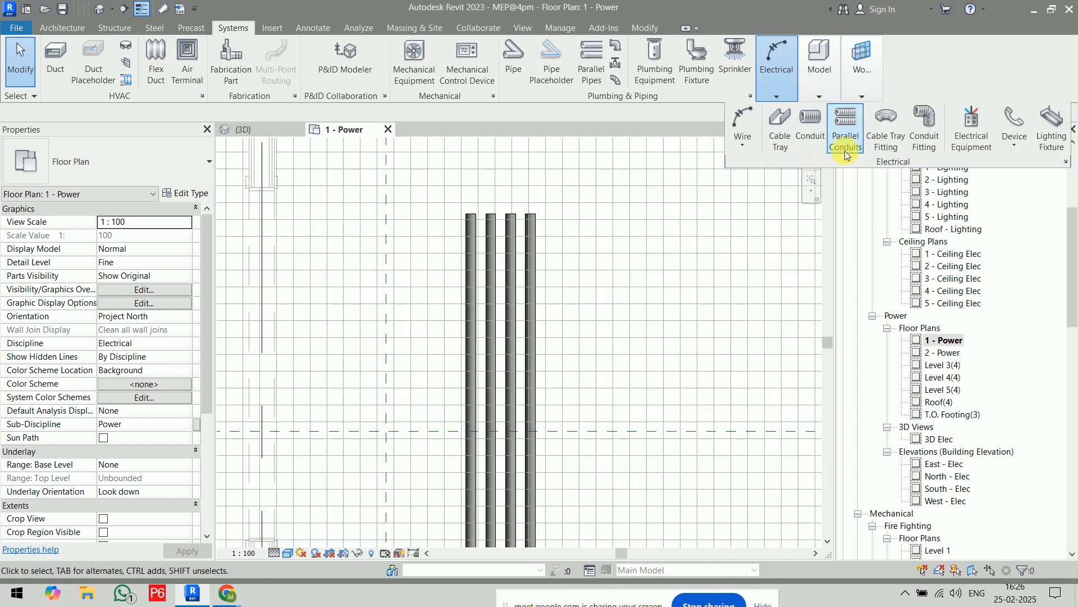
click(924, 132)
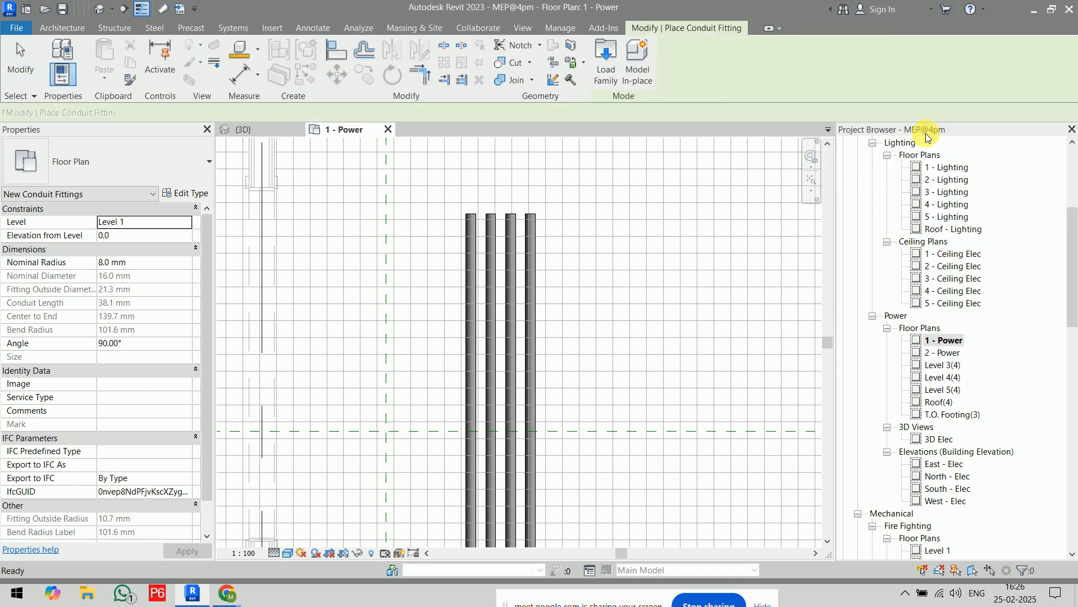
click(144, 164)
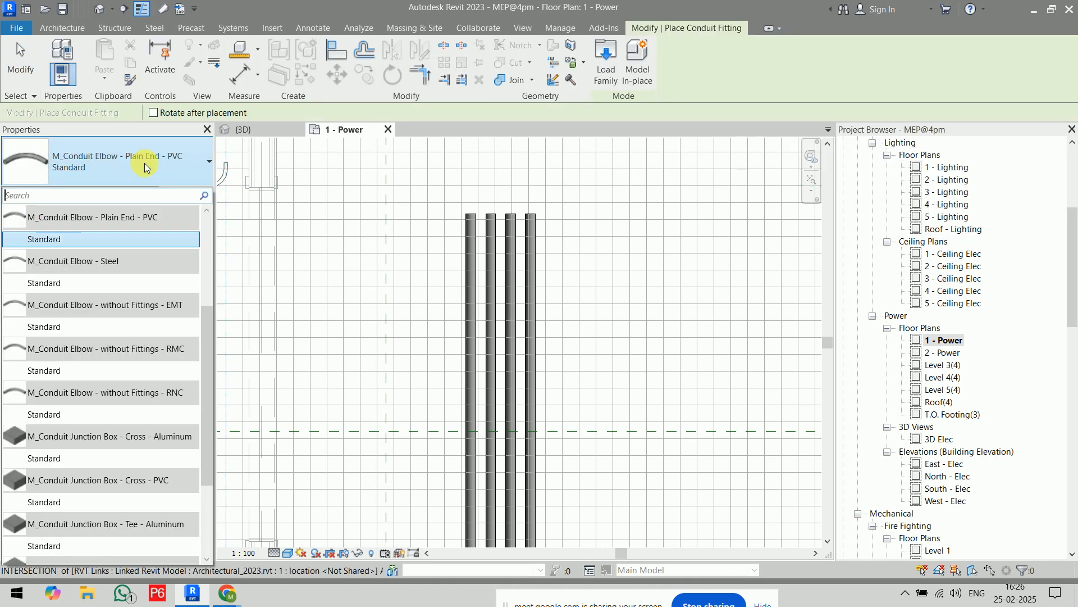
click(144, 164)
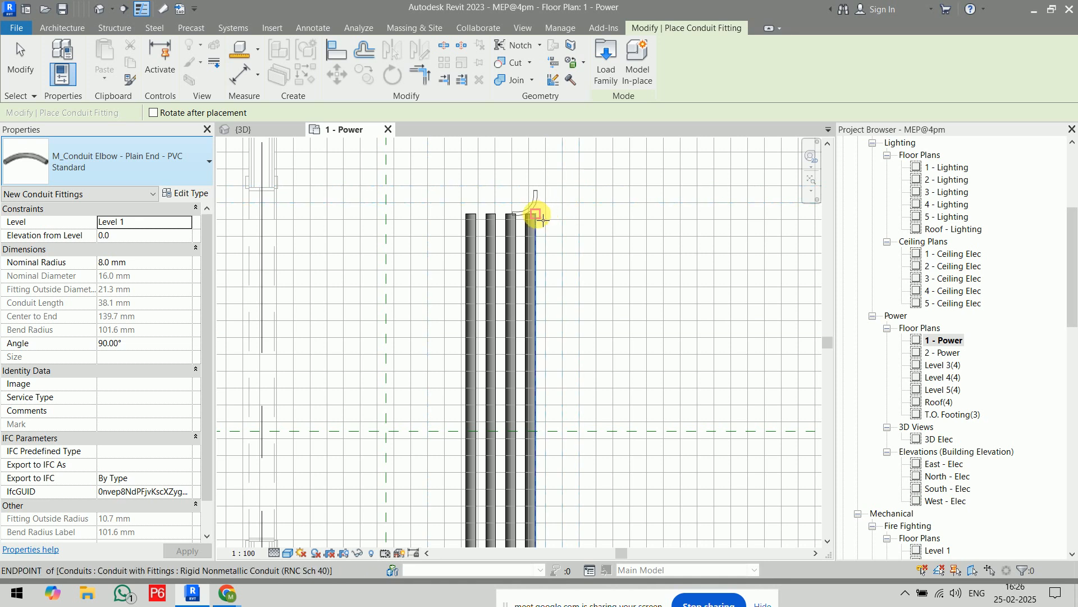
click(532, 216)
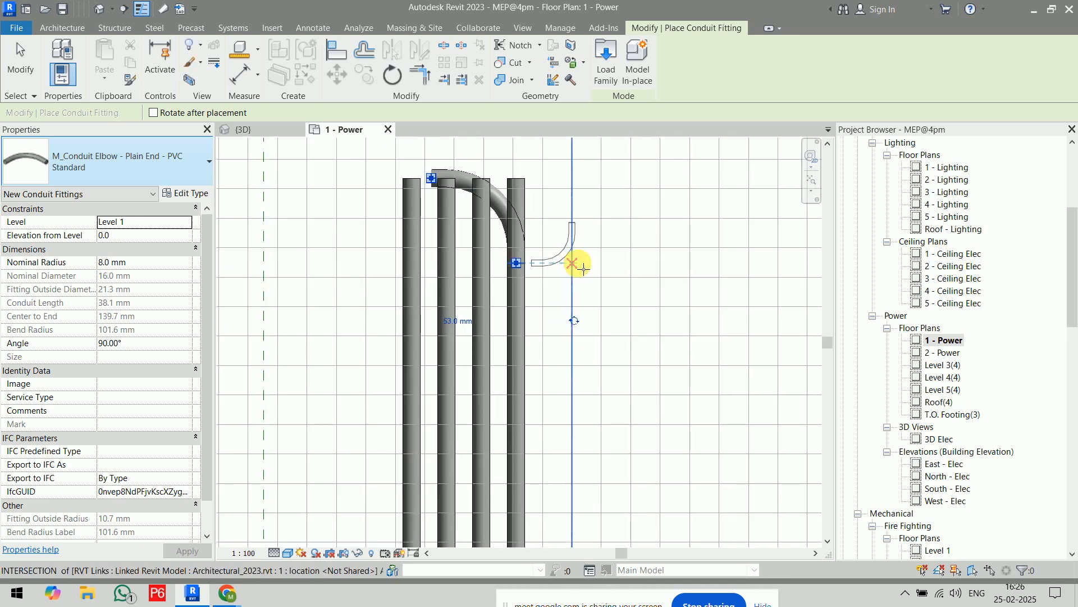
scroll(578, 260, up, 2)
key(Escape)
key(Escape)
Step: Rotate the placed conduit elbow in the 3D view so that its open end points downward
click(497, 194)
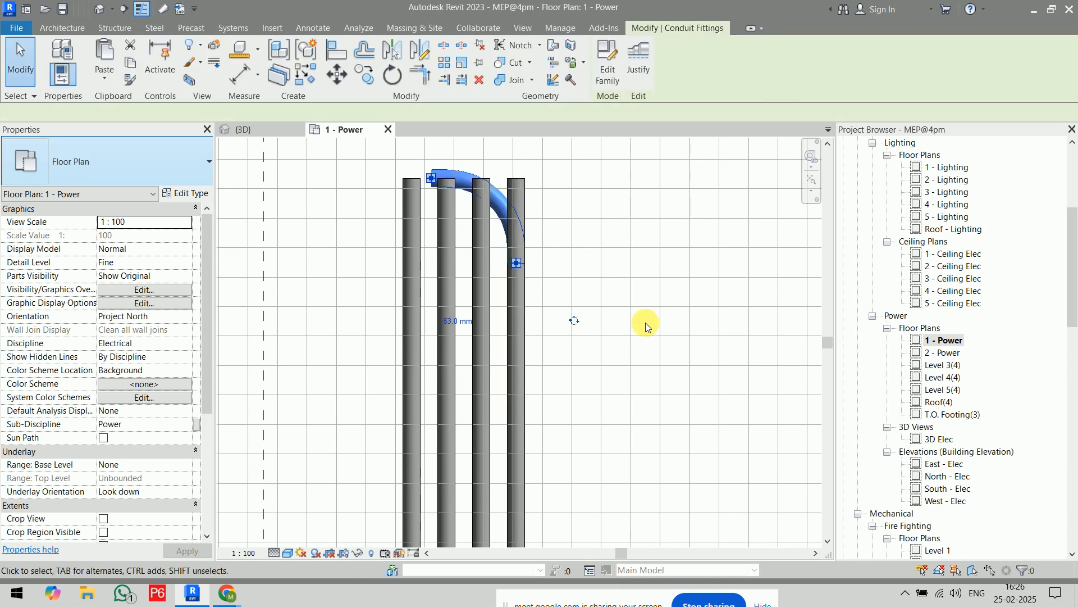
click(242, 130)
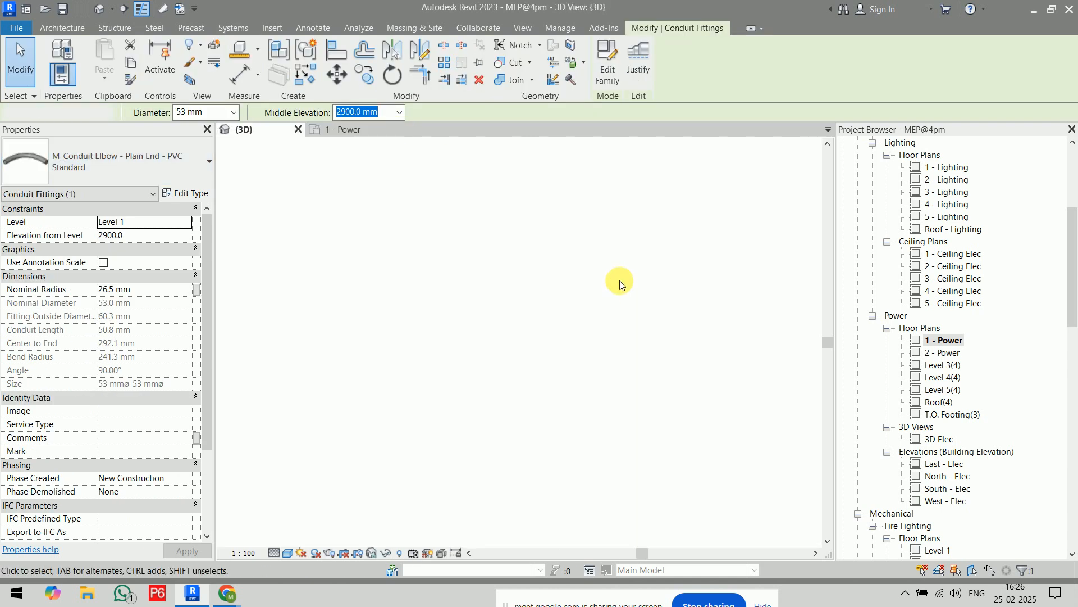
middle_drag(651, 320, 236, 355)
middle_drag(489, 402, 185, 301)
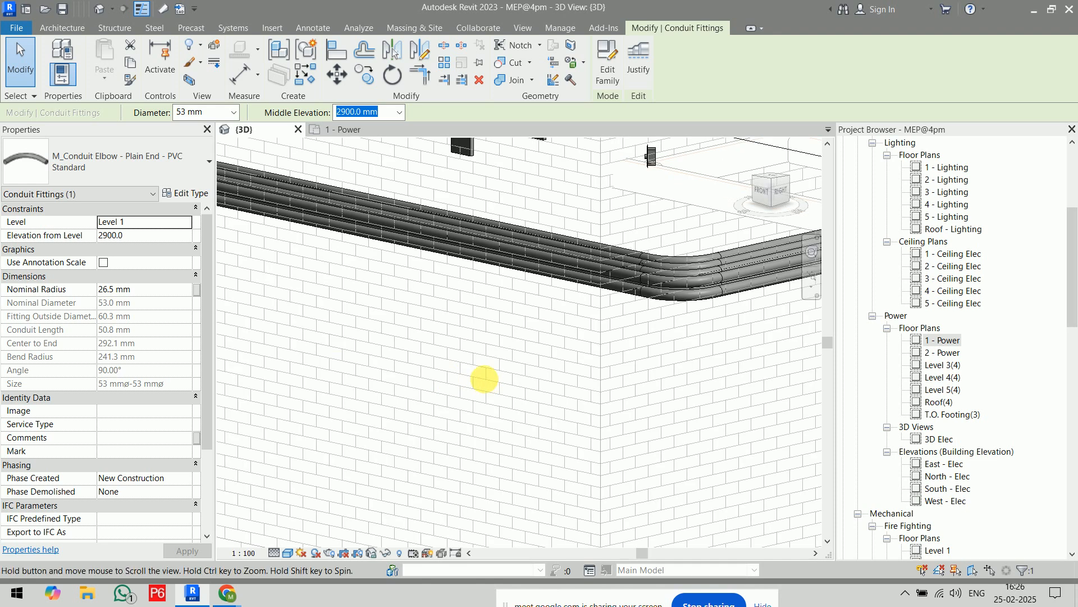
middle_drag(483, 378, 191, 338)
middle_drag(567, 291, 399, 335)
scroll(531, 248, up, 5)
middle_drag(628, 235, 426, 380)
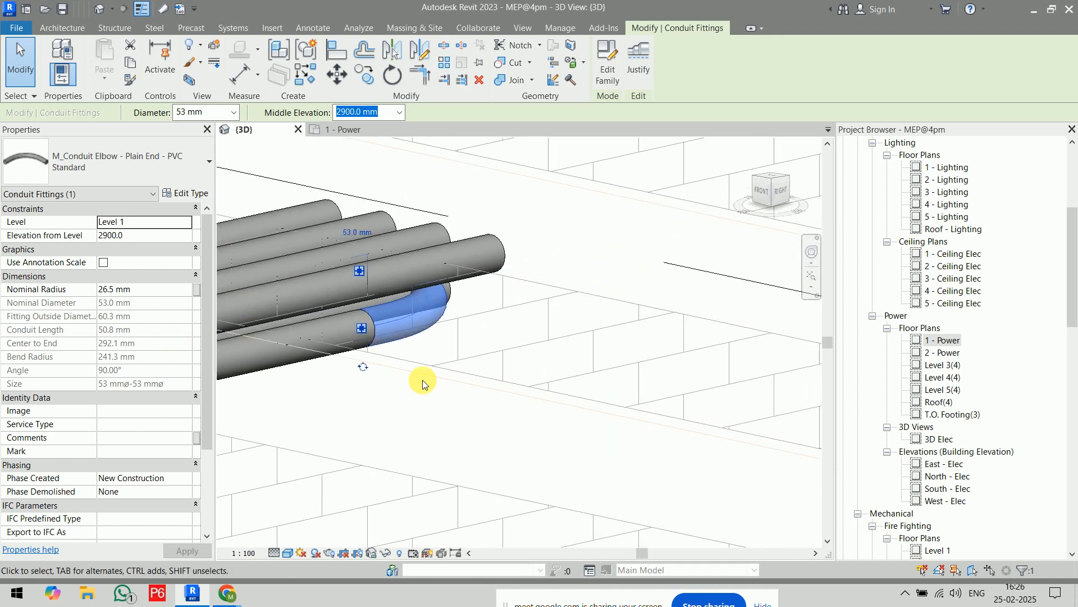
click(362, 368)
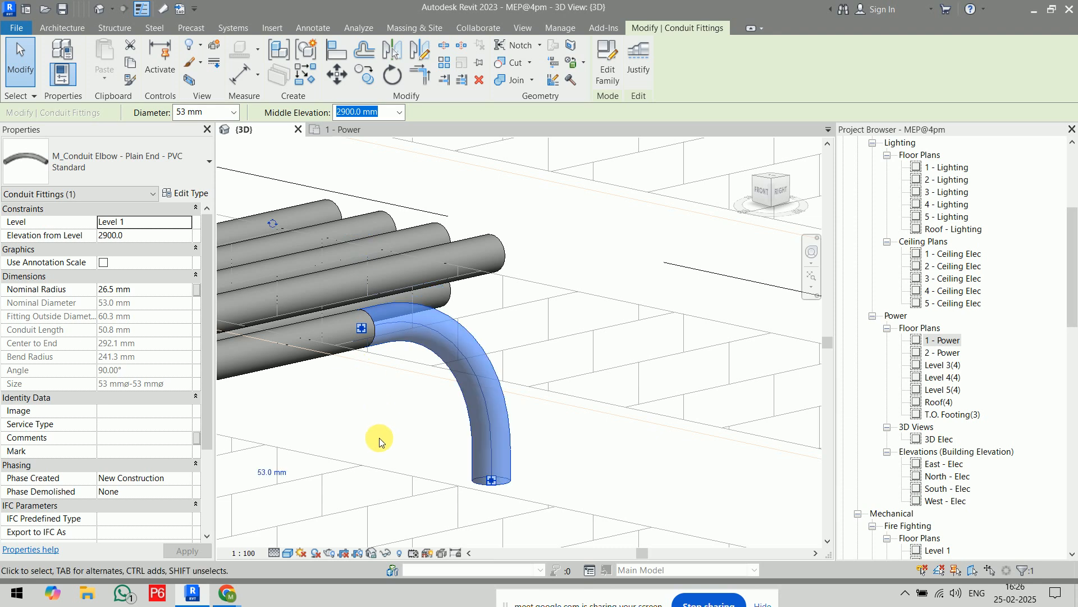
Step: Rotate the conduit elbow again so that it turns horizontally outward, away from the other conduits
scroll(381, 427, down, 4)
middle_drag(382, 427, 465, 400)
scroll(465, 400, up, 1)
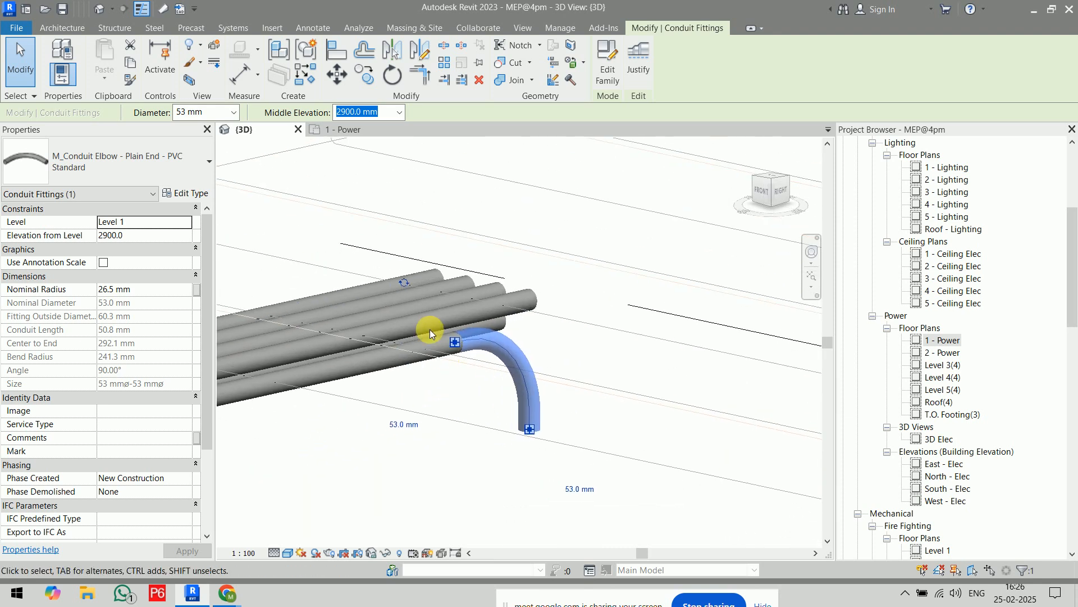
click(406, 280)
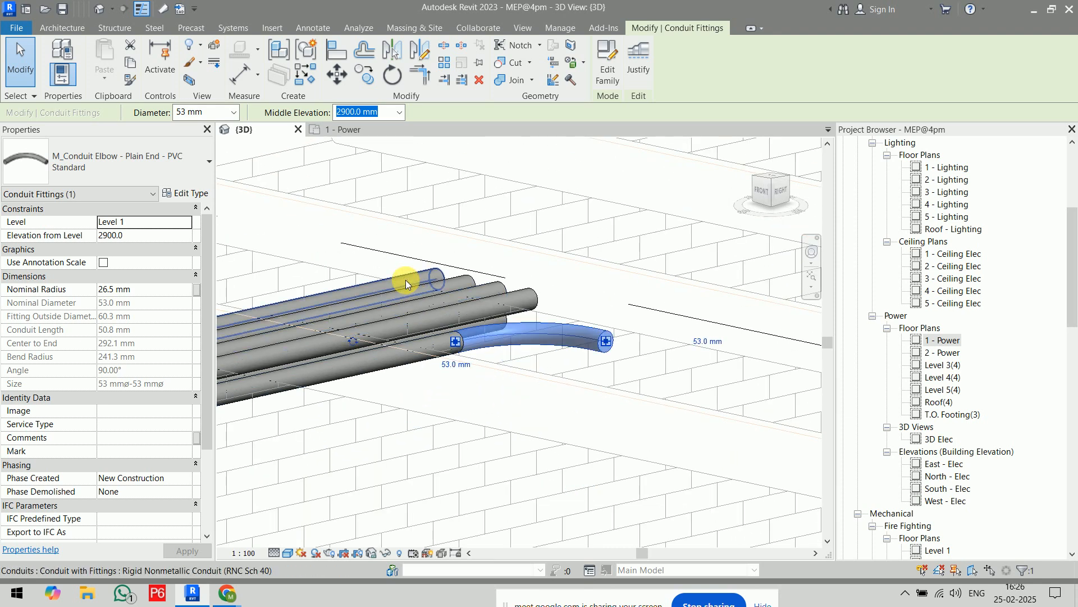
Step: Rotate the conduit elbow in the 3D view until its open end points straight down, then deselect it
click(350, 341)
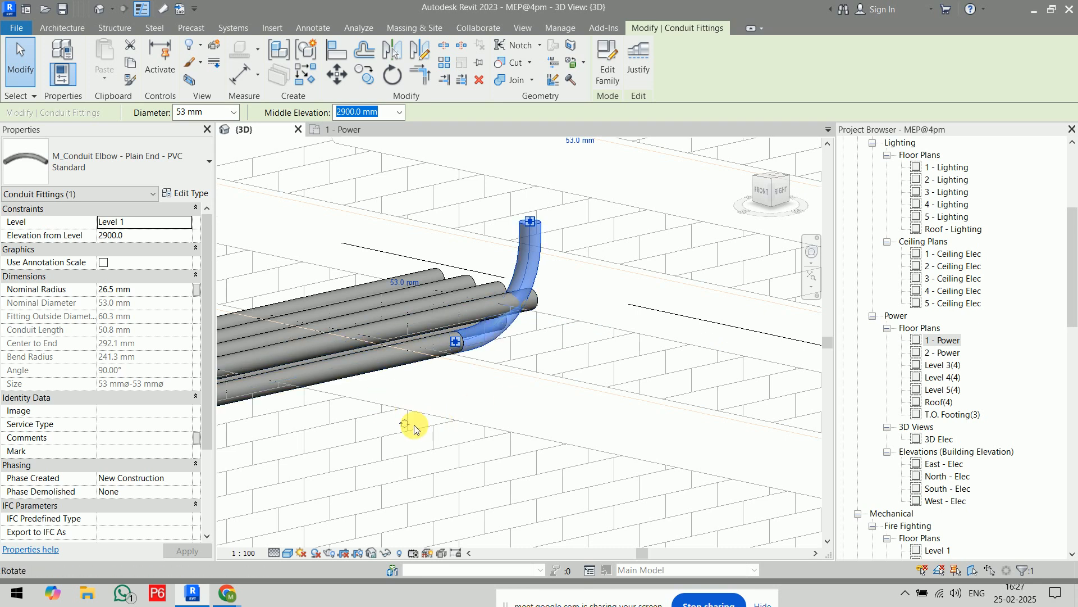
click(405, 424)
click(454, 366)
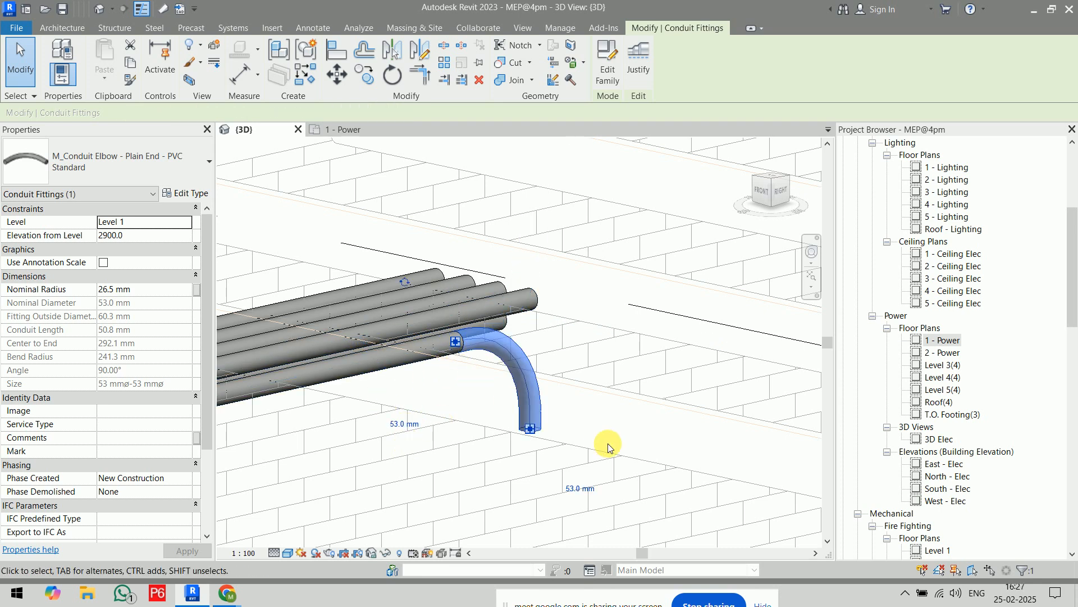
key(Escape)
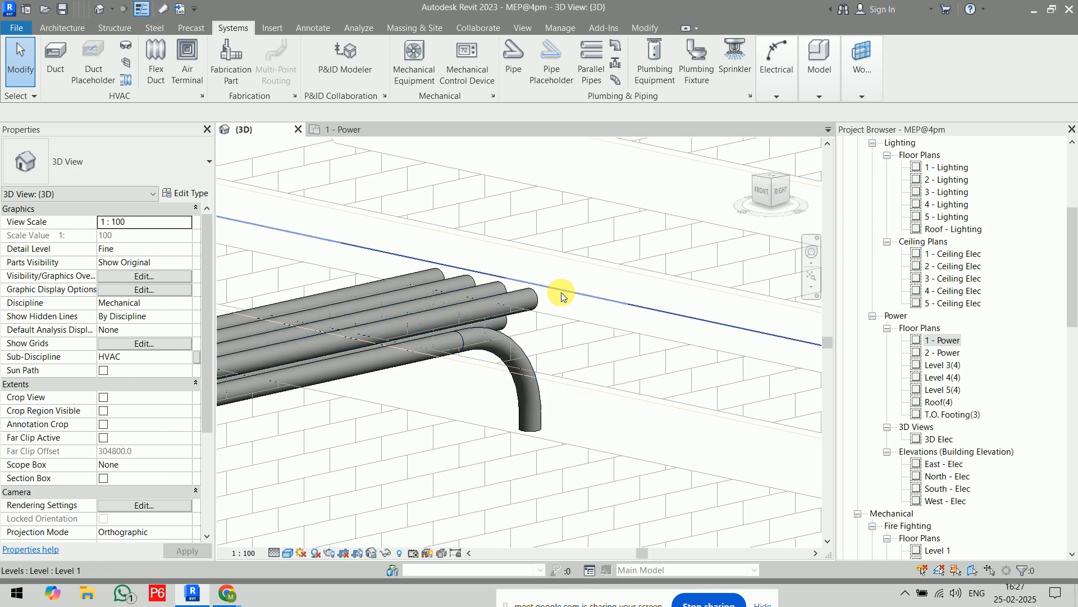
click(523, 360)
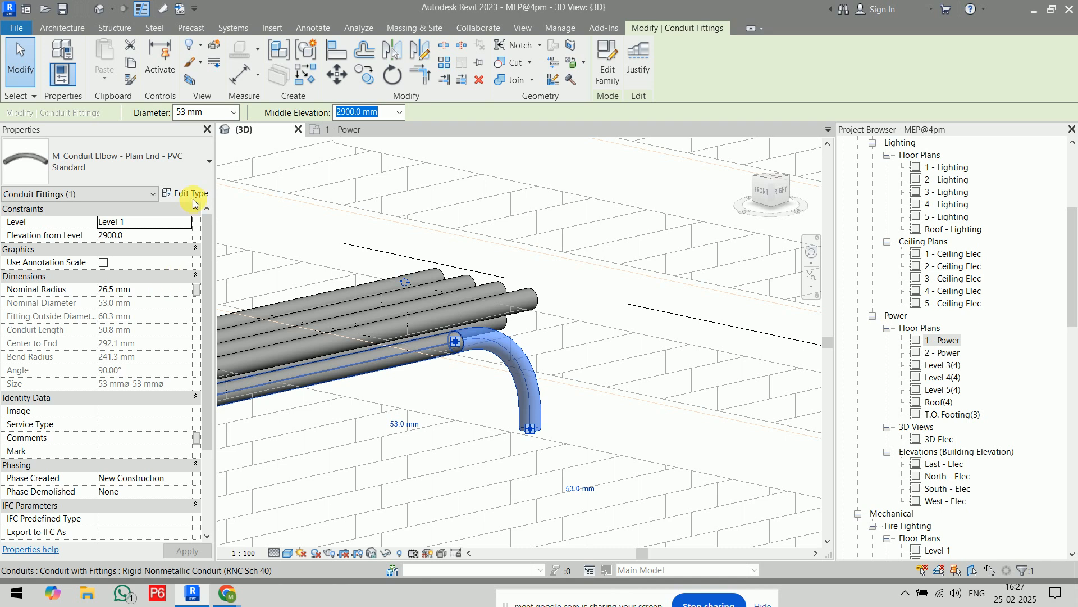
key(Escape)
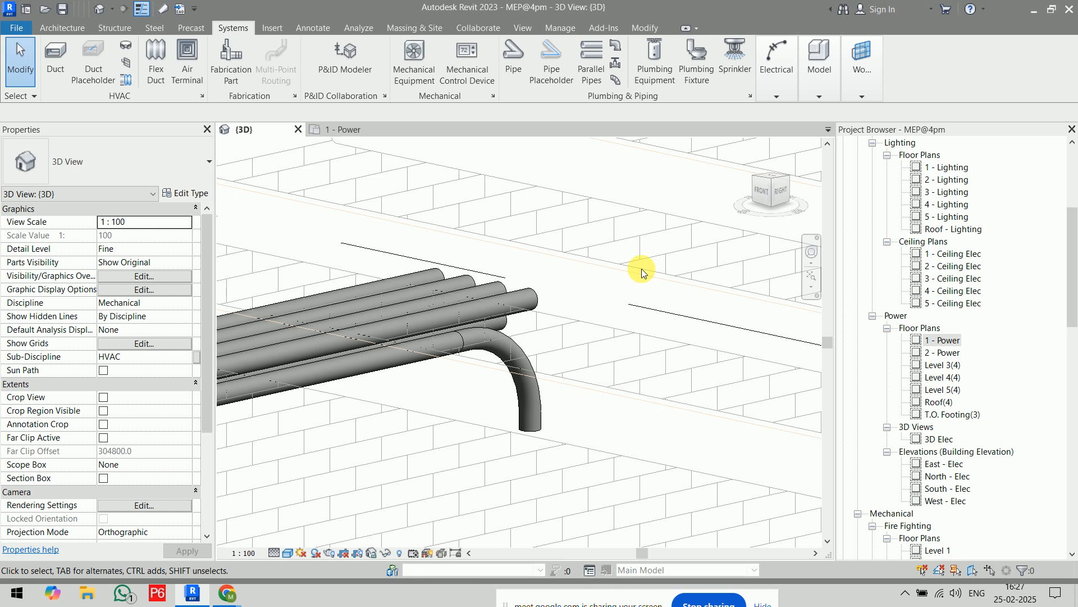
scroll(567, 291, up, 3)
key(d)
click(566, 296)
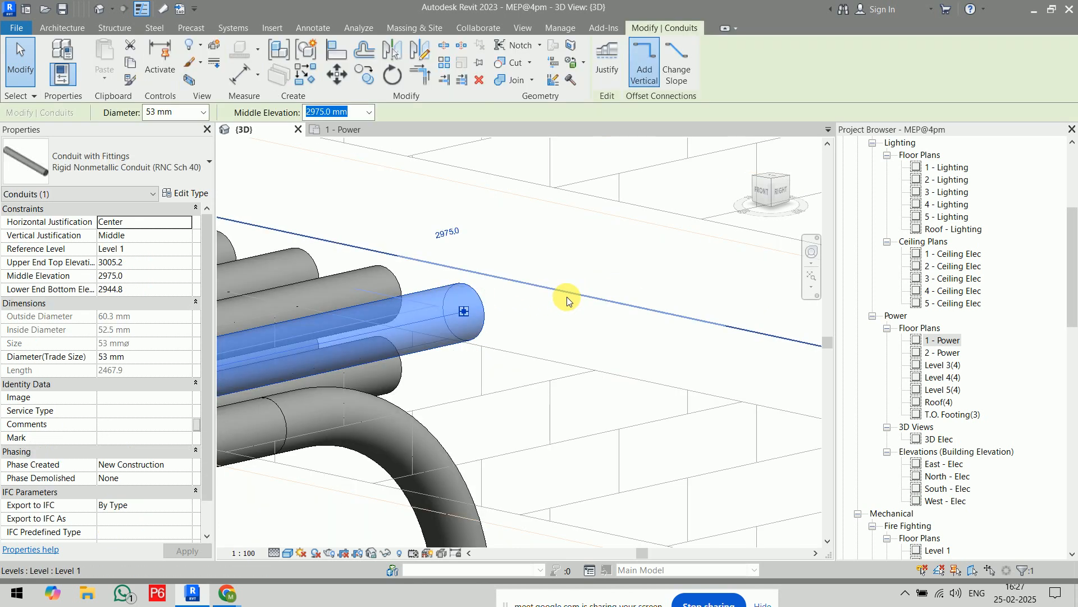
right_click(464, 313)
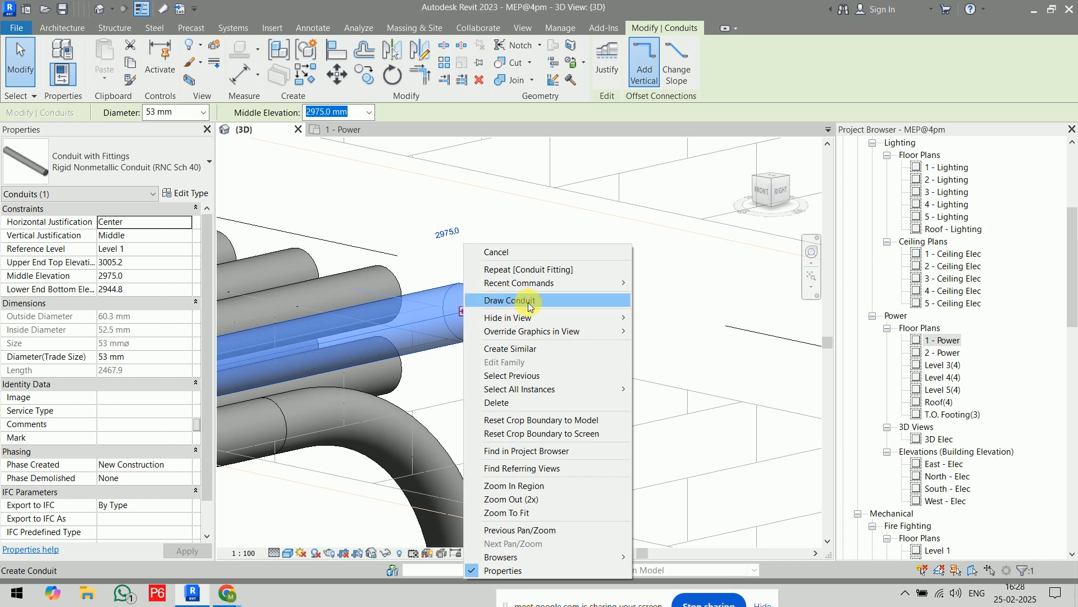
click(692, 300)
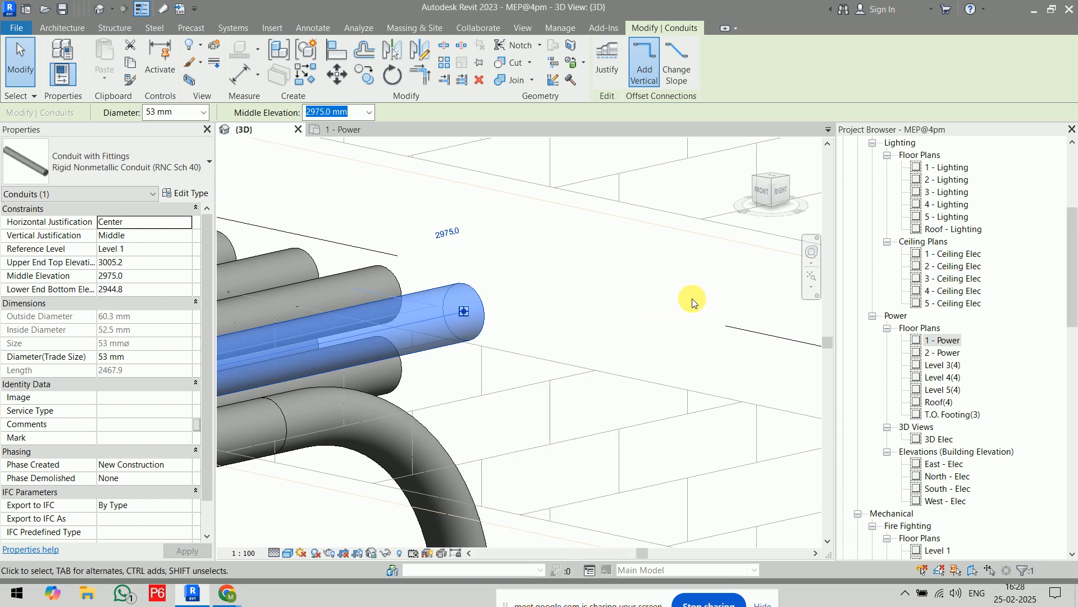
click(693, 302)
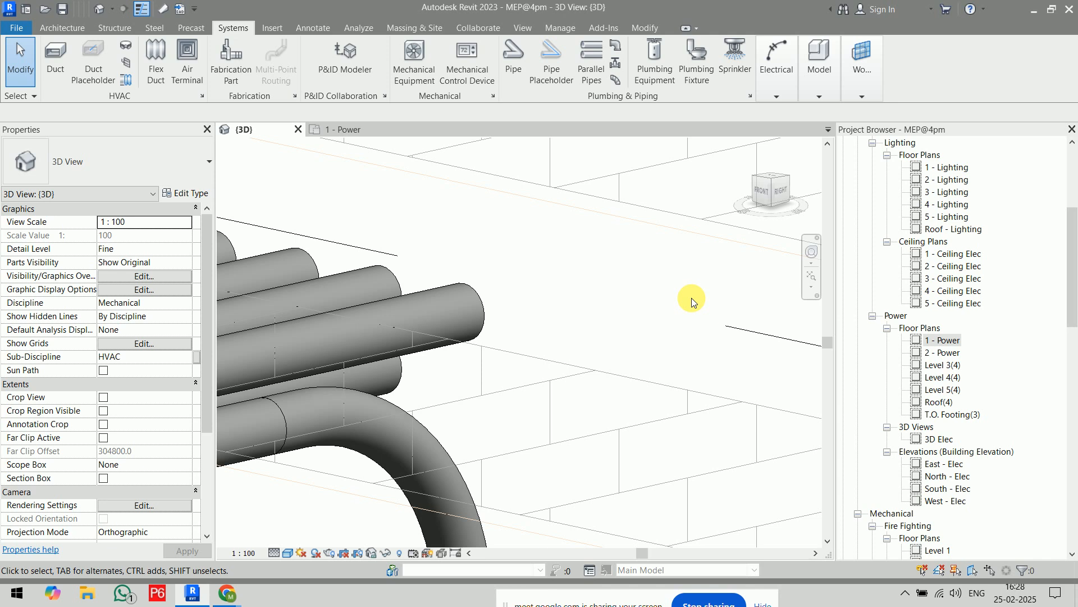
mouse_move(786, 72)
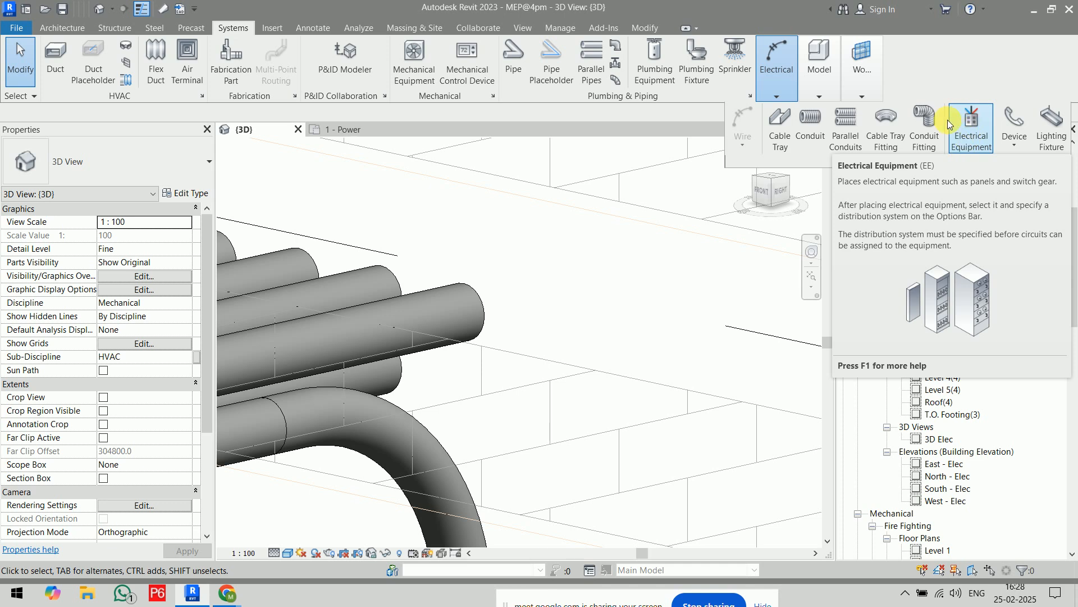
click(1016, 147)
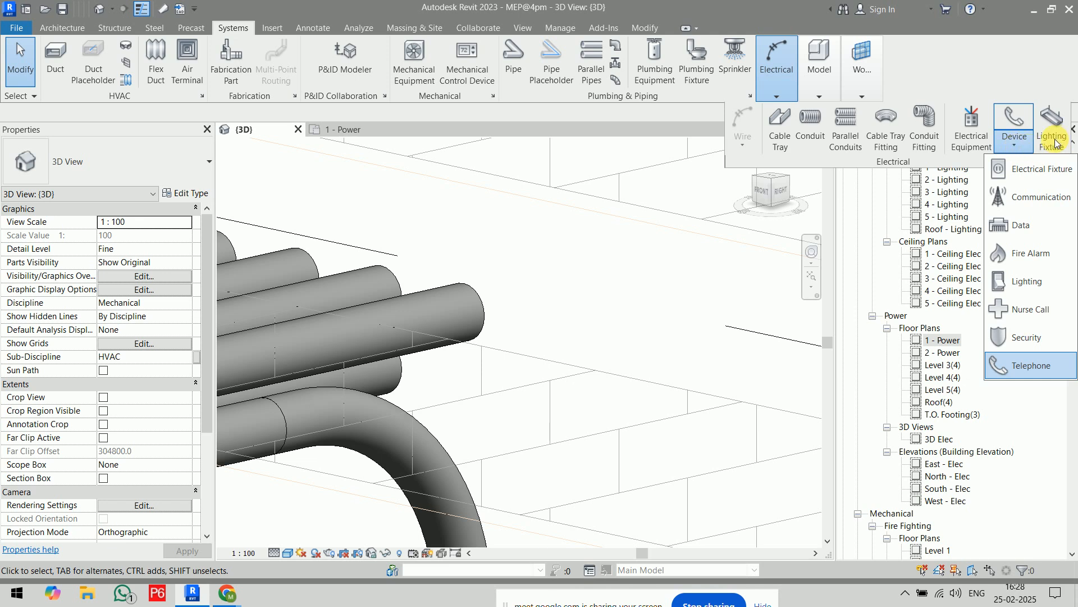
click(935, 66)
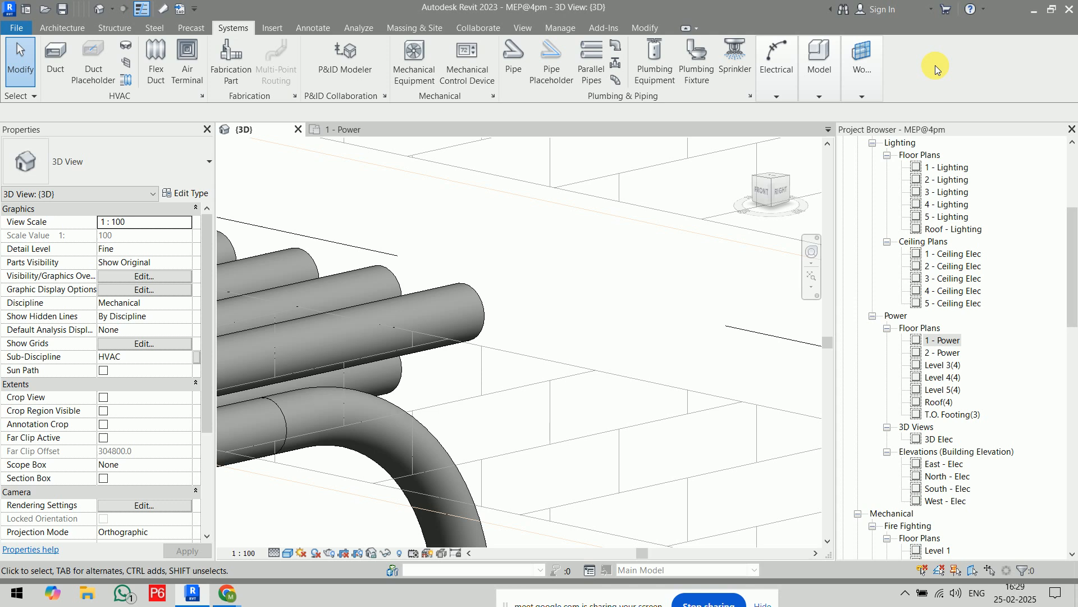
Step: Switch to Chrome and load the Google home page in a separate tab from the meeting
mouse_move(226, 594)
click(152, 522)
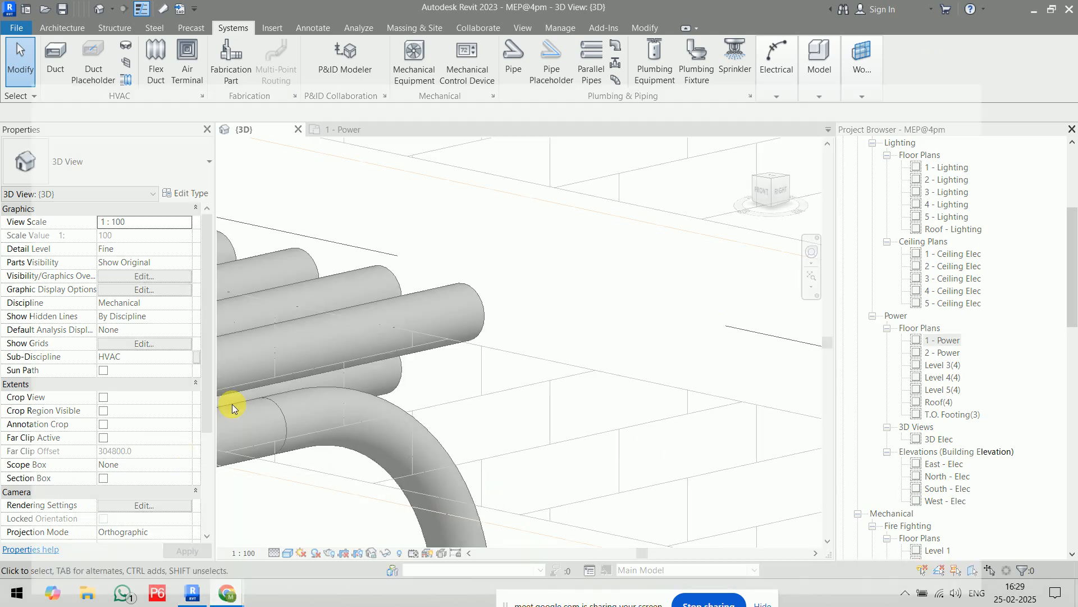
click(206, 14)
text(goo)
key(Return)
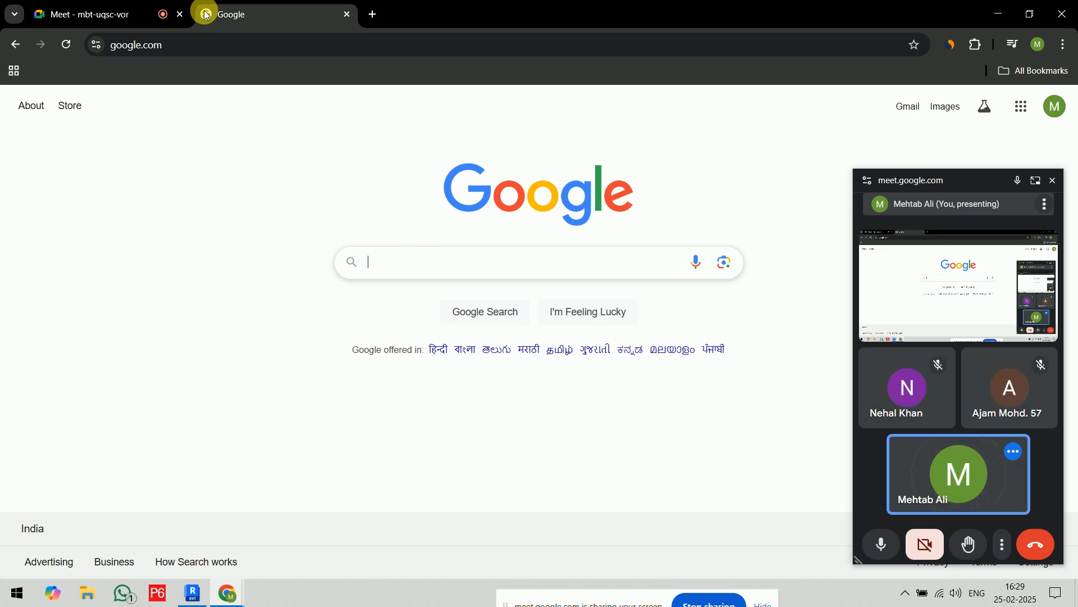
Step: Go to the bimobject.com website and log in to the account
click(248, 43)
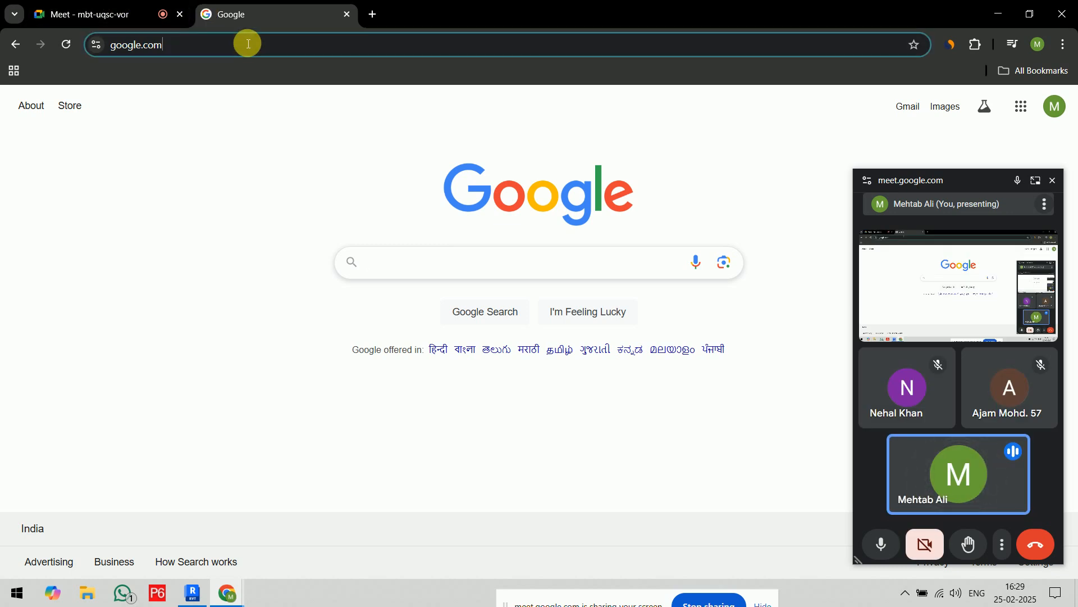
text(bimppmxpert)
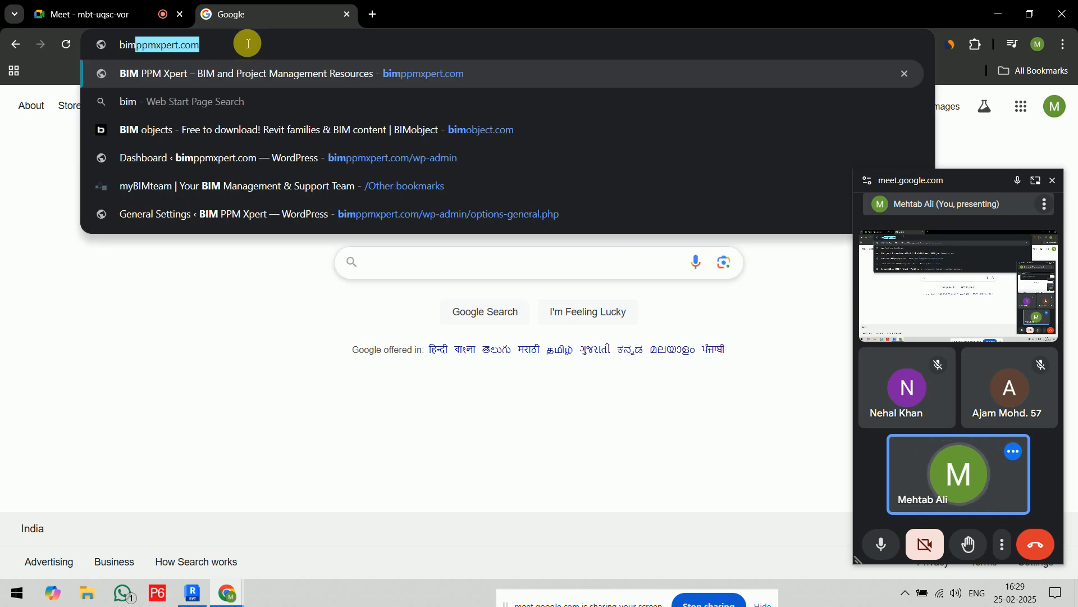
key(Down)
key(Down)
key(Return)
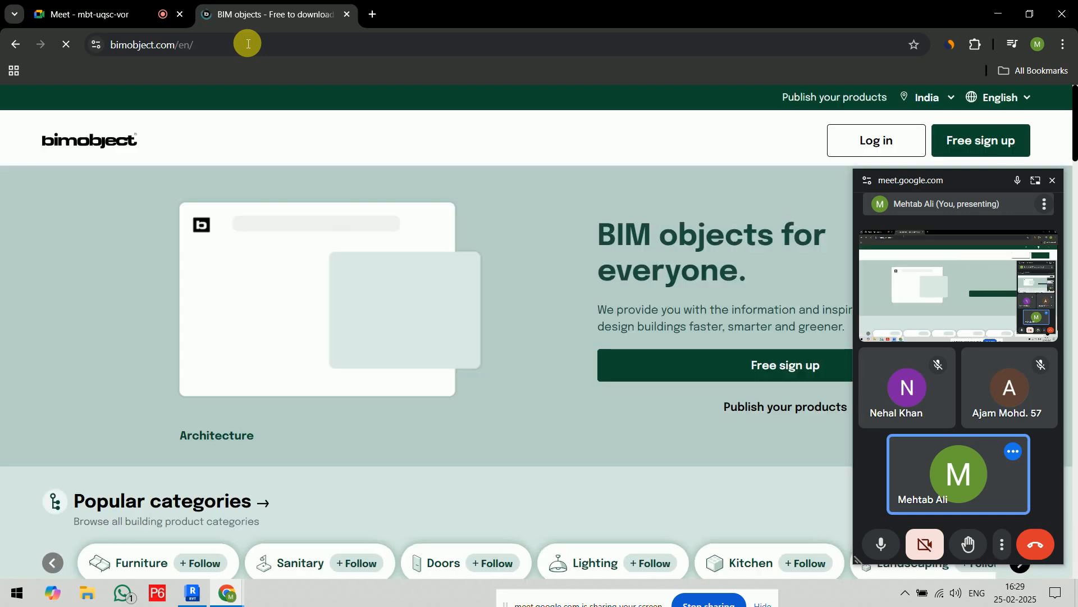
click(892, 142)
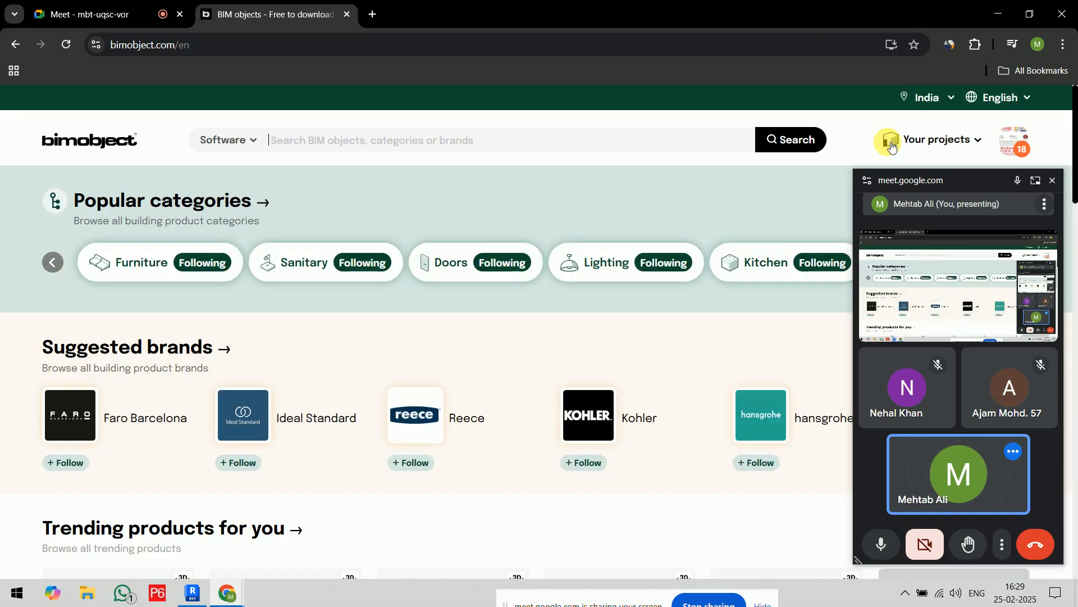
Step: Search BIMobject for "fire alarm devices" and move the floating meeting window clear of the results
click(376, 142)
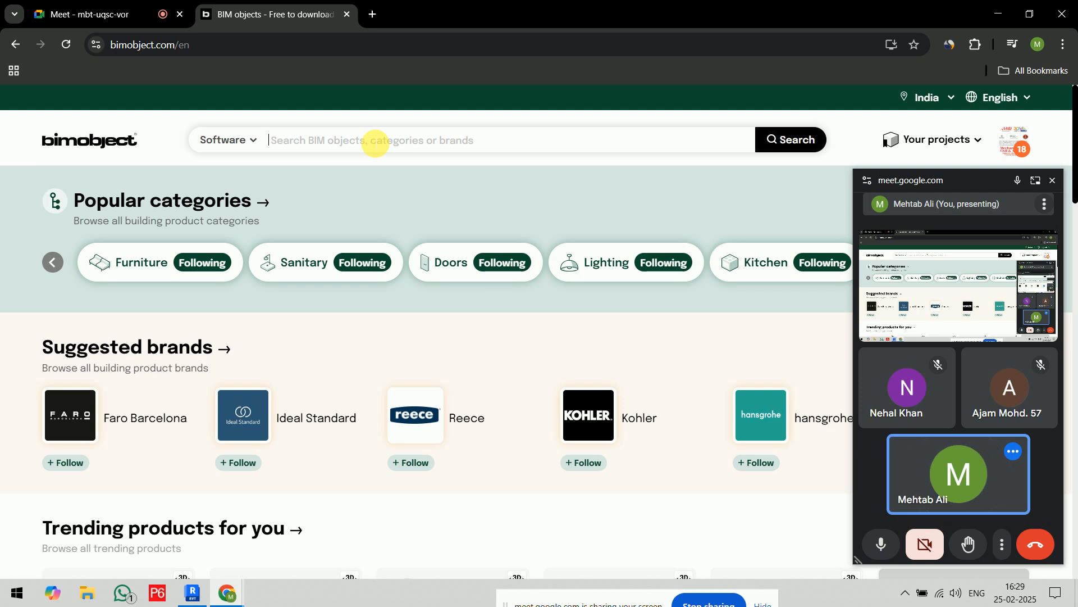
text(fire ala)
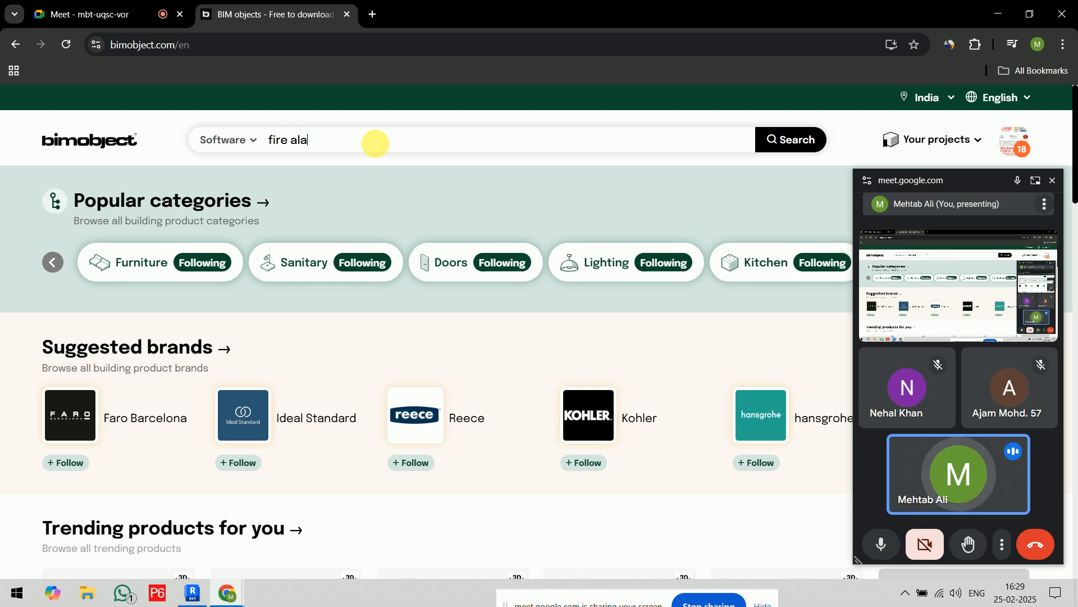
text(rm devi)
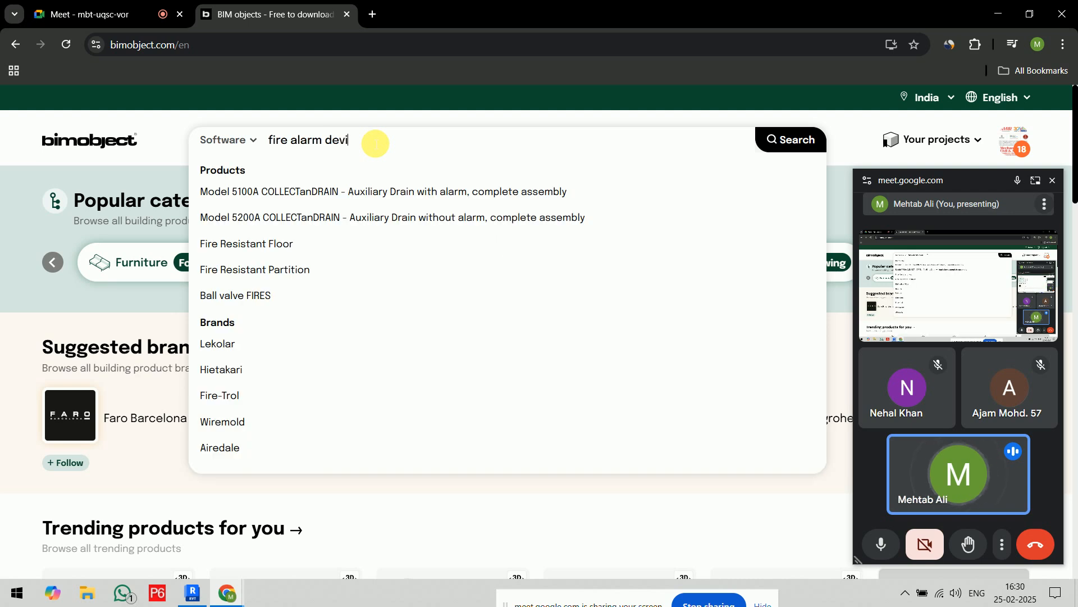
text(ces)
key(Return)
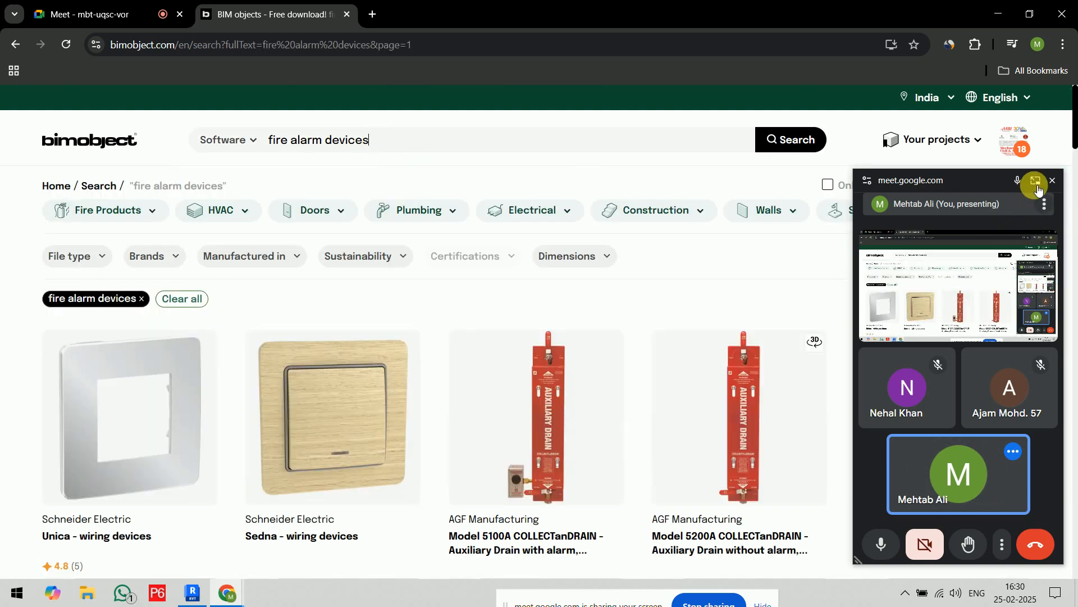
drag(953, 183, 924, 511)
Step: Look through the fire alarm devices search results for a suitable alarm product
scroll(853, 275, down, 5)
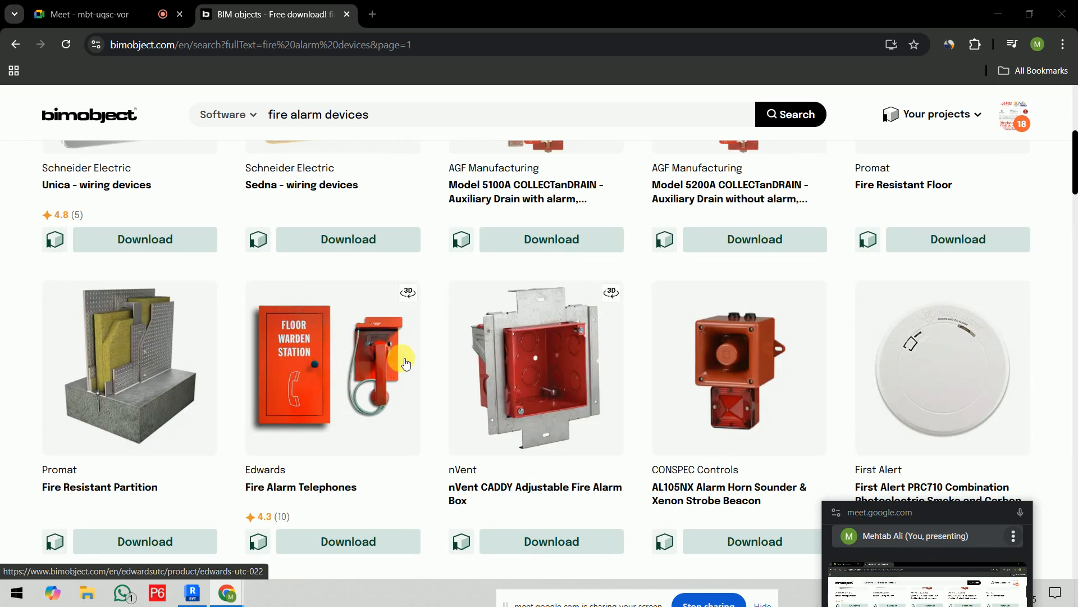
scroll(402, 359, down, 1)
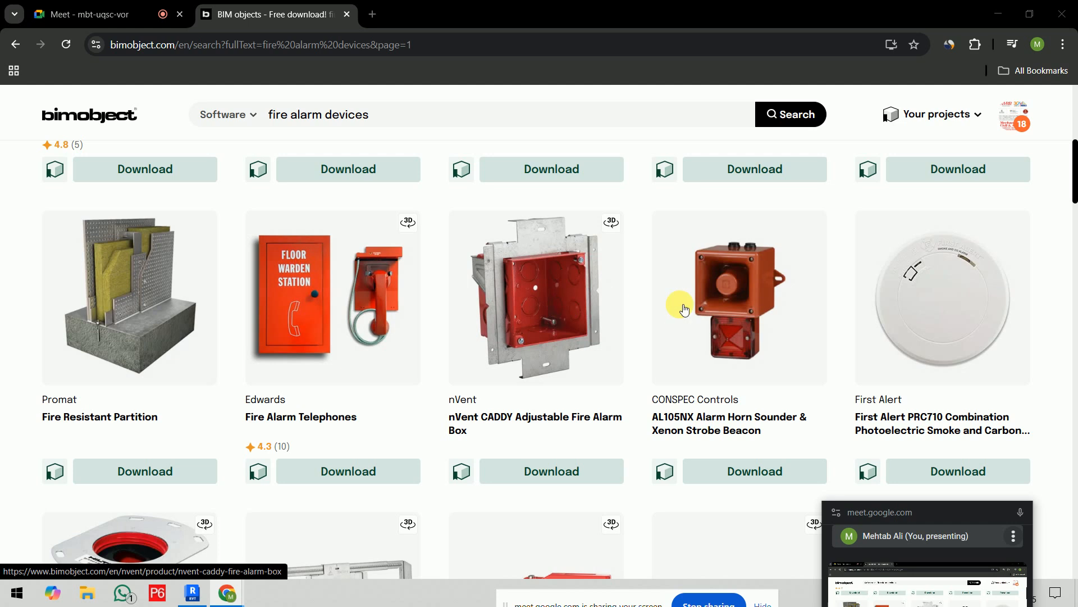
scroll(715, 306, down, 6)
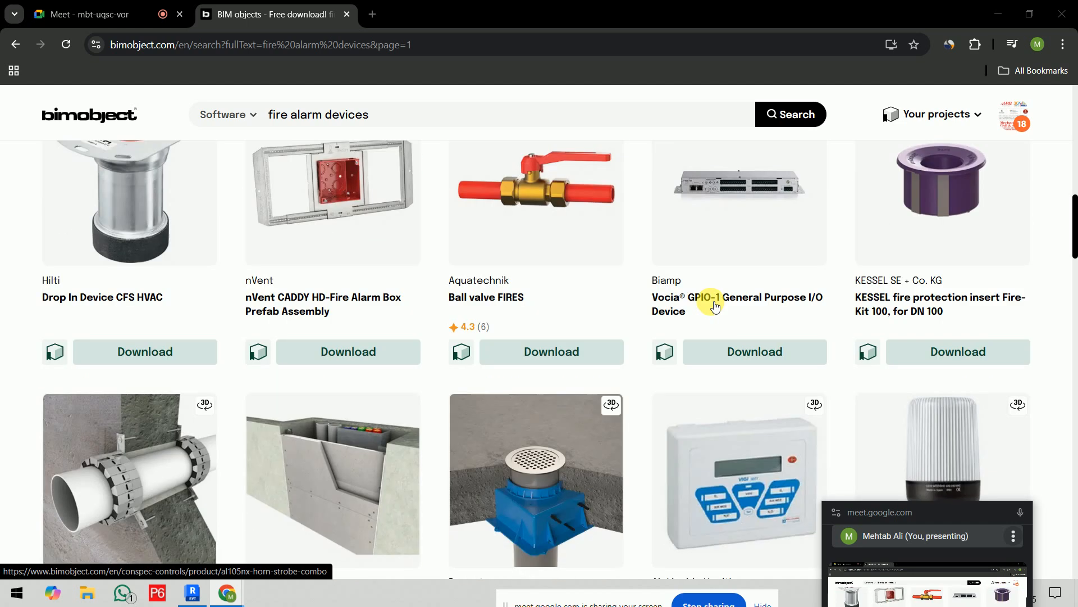
scroll(715, 306, down, 7)
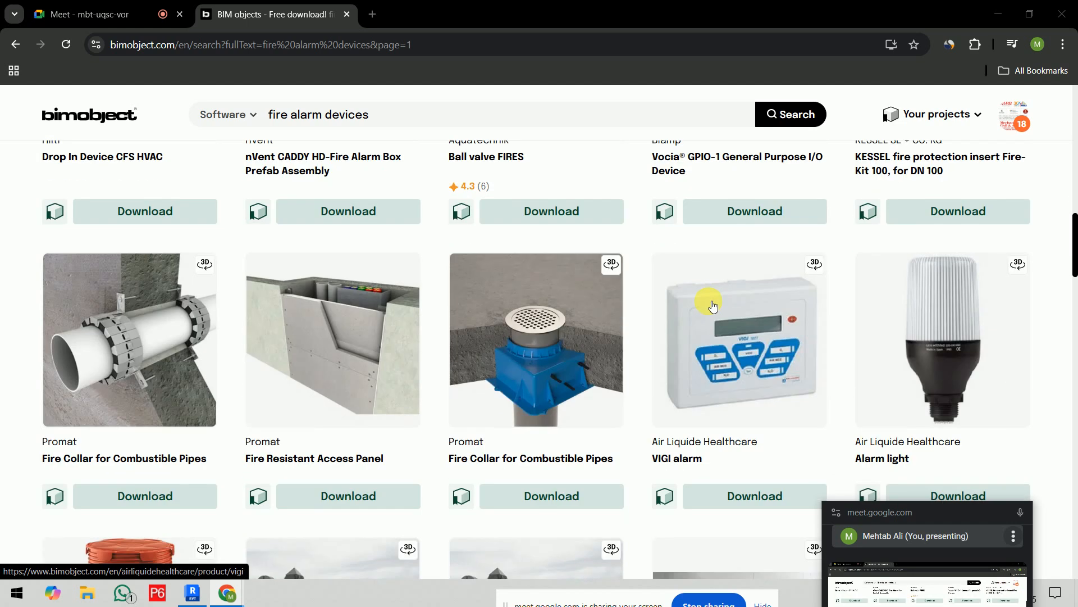
scroll(712, 305, down, 13)
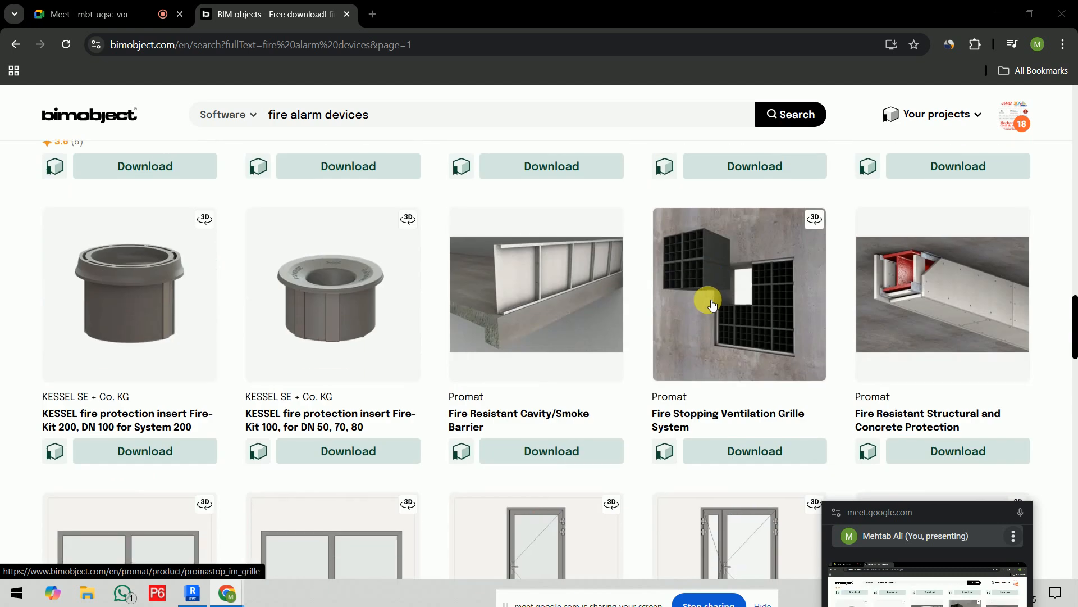
scroll(712, 305, down, 5)
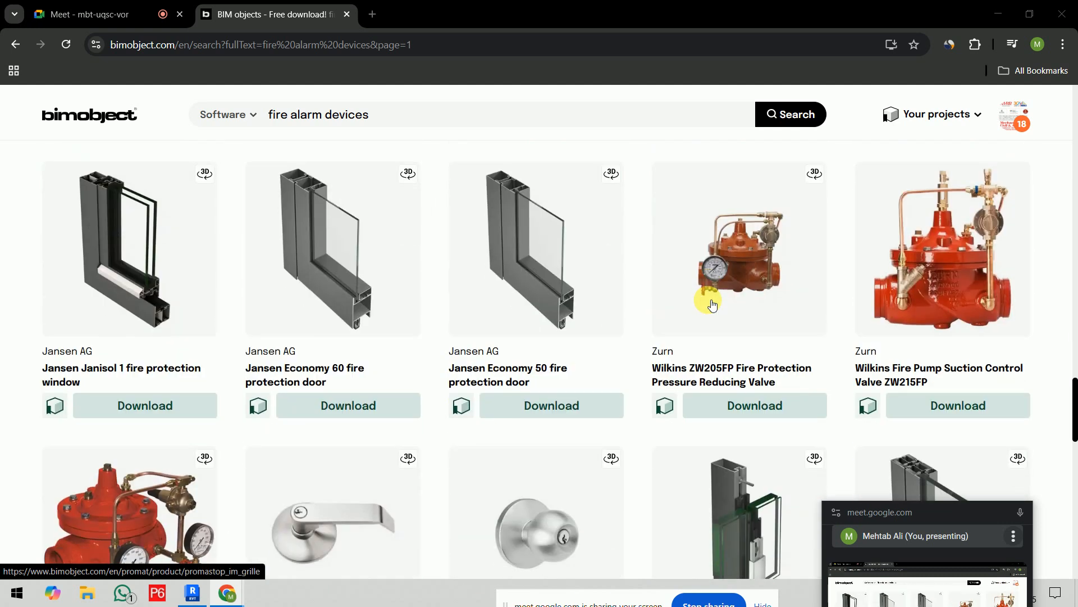
scroll(712, 305, down, 6)
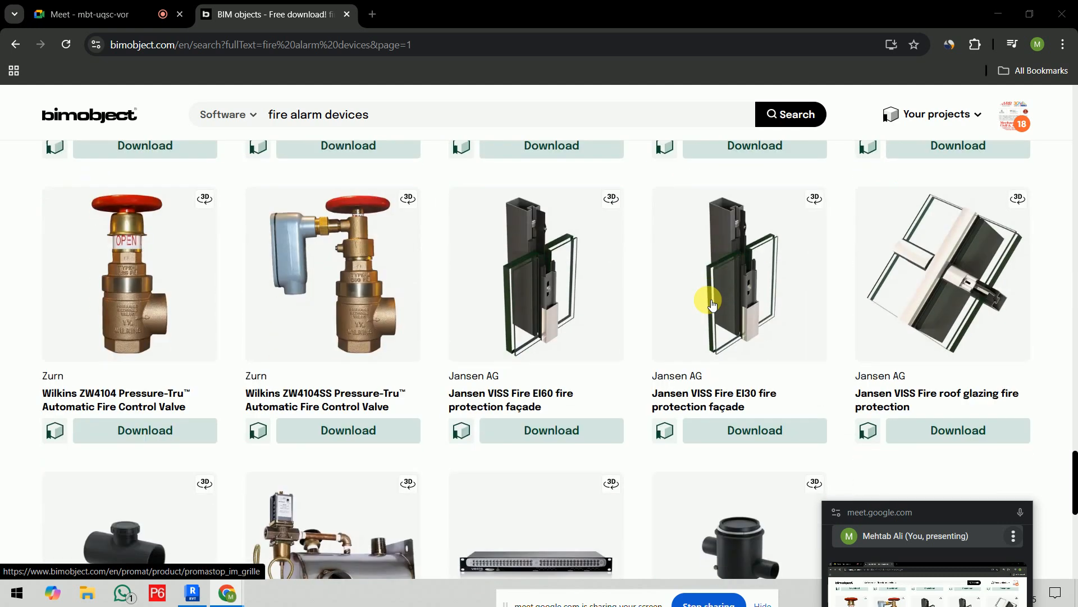
scroll(712, 305, up, 20)
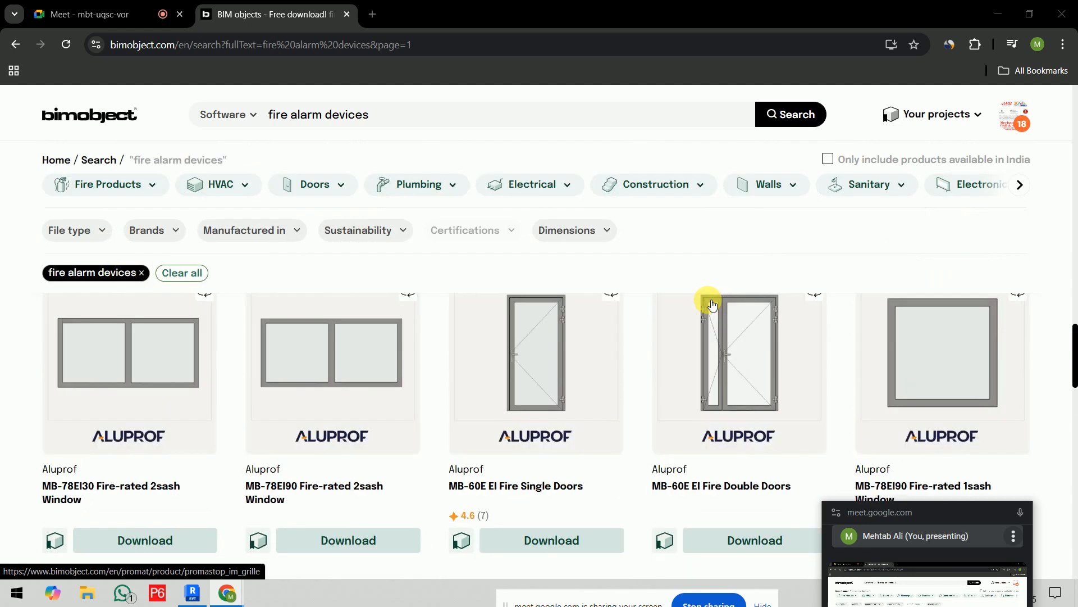
scroll(712, 305, up, 4)
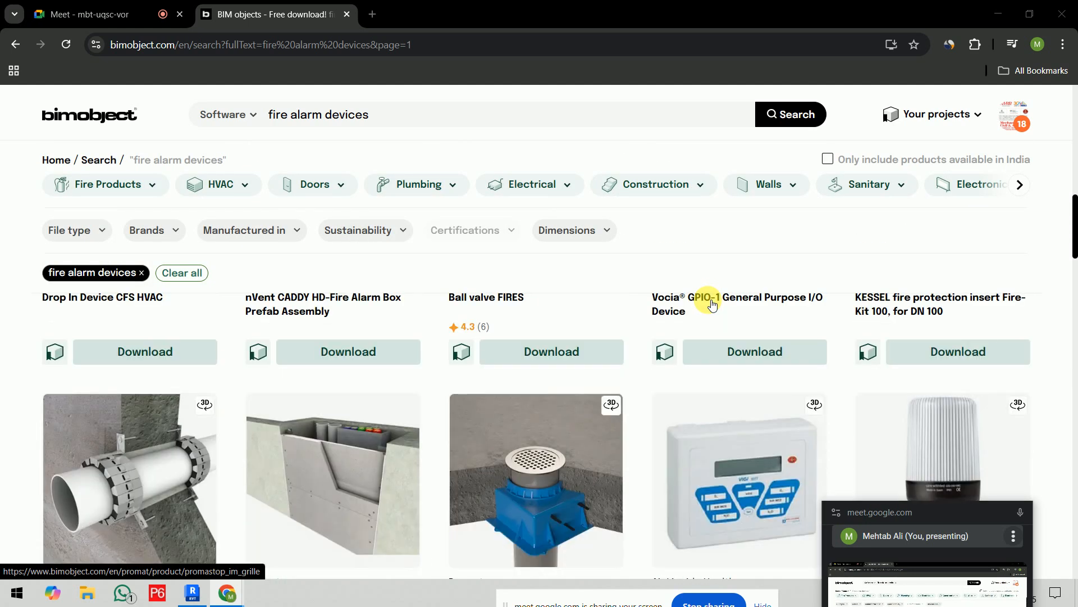
scroll(712, 305, down, 9)
scroll(522, 346, up, 2)
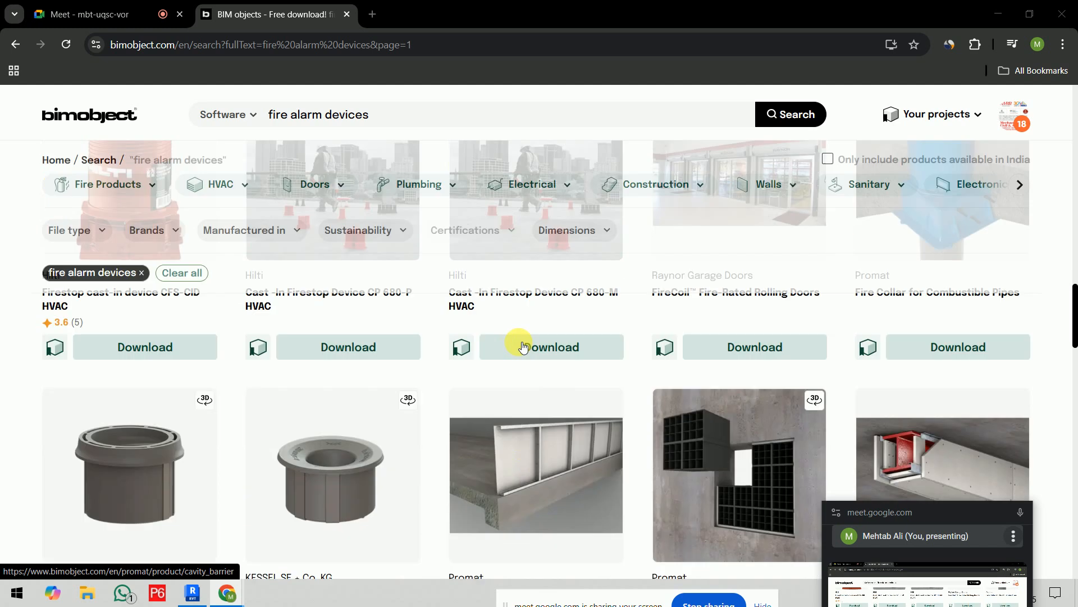
scroll(523, 347, up, 15)
scroll(370, 349, down, 5)
Step: Open the Edwards Fire Alarm Telephones product page and bring up its file download selection
click(370, 350)
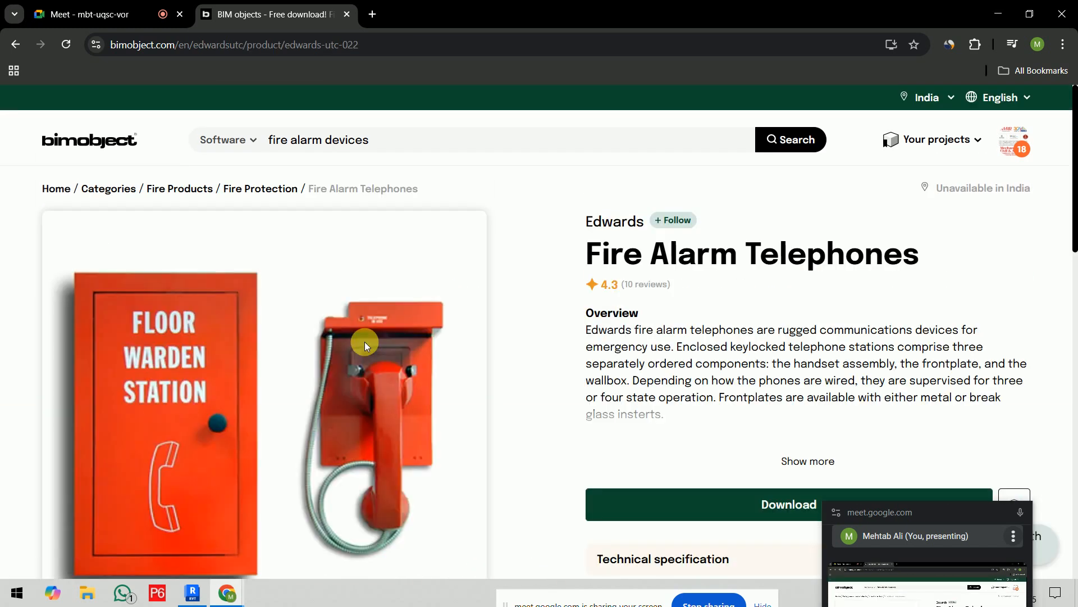
scroll(710, 281, down, 4)
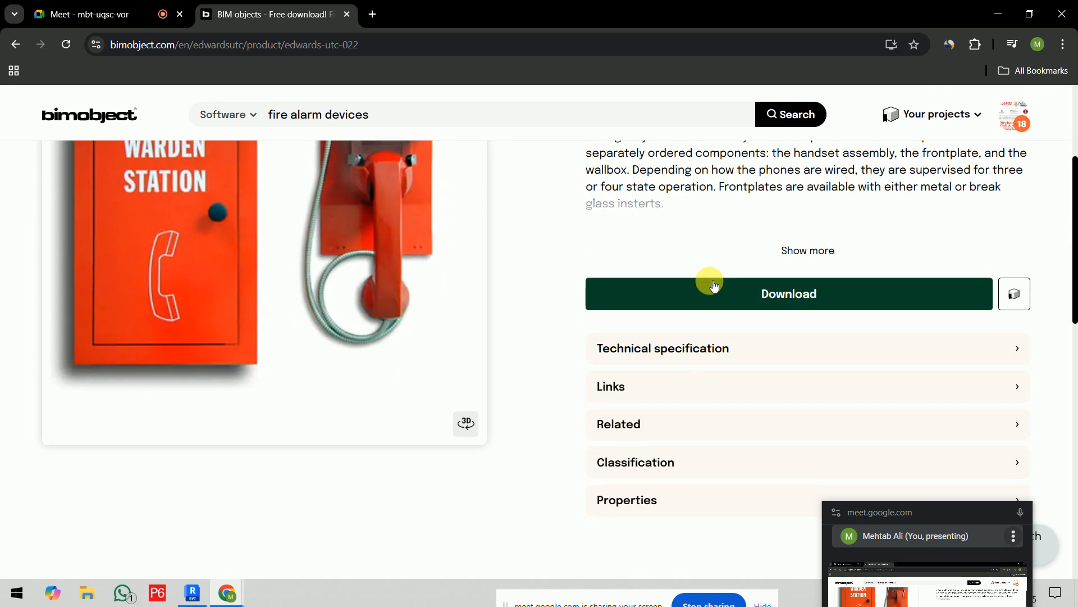
click(801, 298)
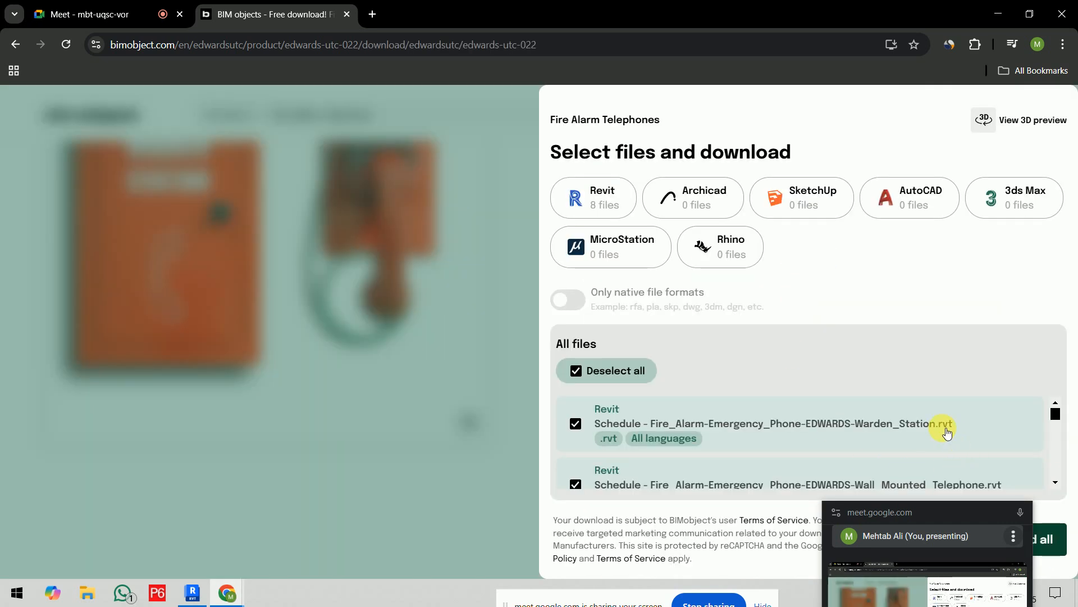
Step: Deselect all files and select only Fire_Alarm-Emergency_Phone-EDWARDS-Wall_Mounted_Telephone.rfa in the file list
scroll(966, 429, down, 3)
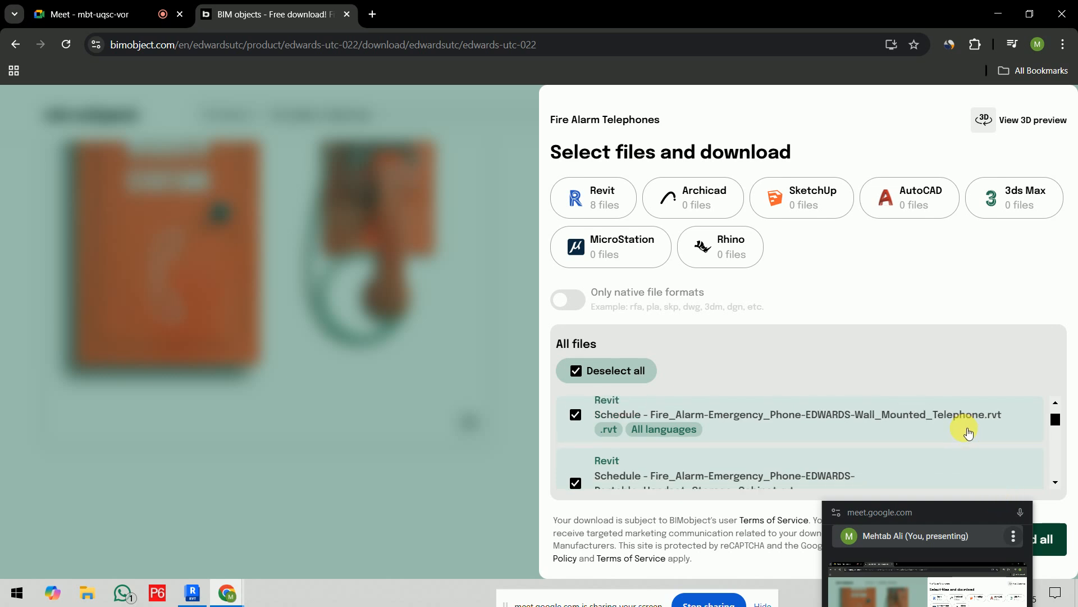
scroll(965, 430, down, 3)
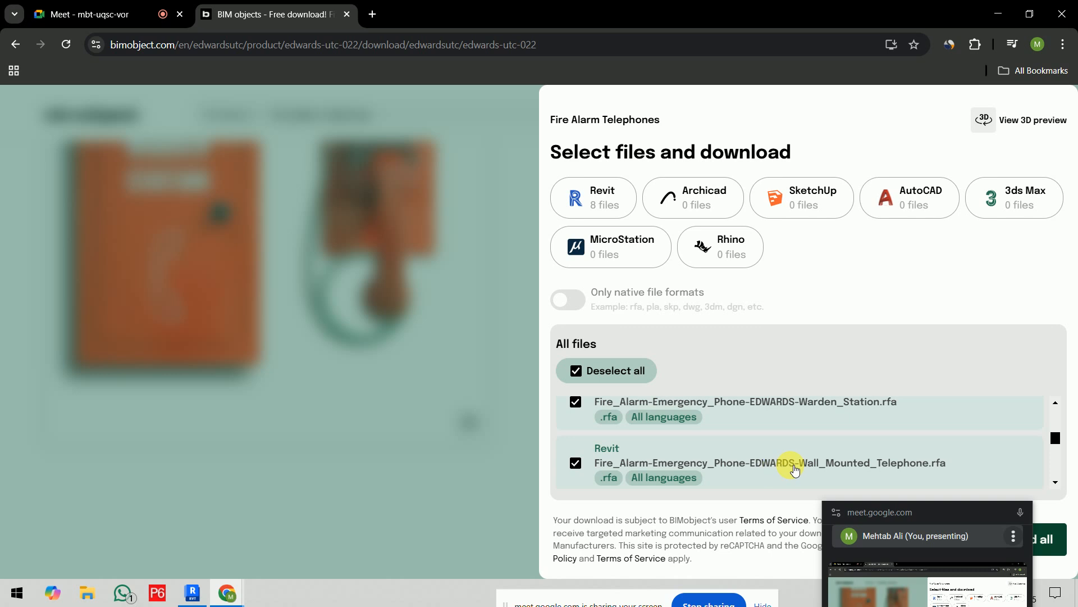
click(576, 371)
click(576, 464)
scroll(817, 445, down, 1)
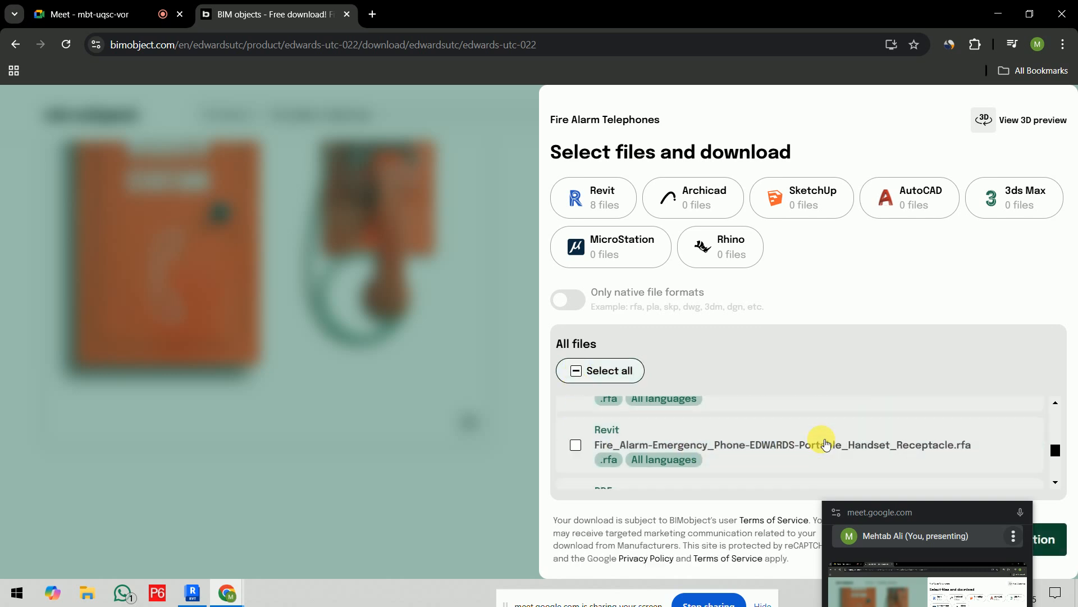
scroll(825, 444, up, 1)
scroll(825, 443, down, 5)
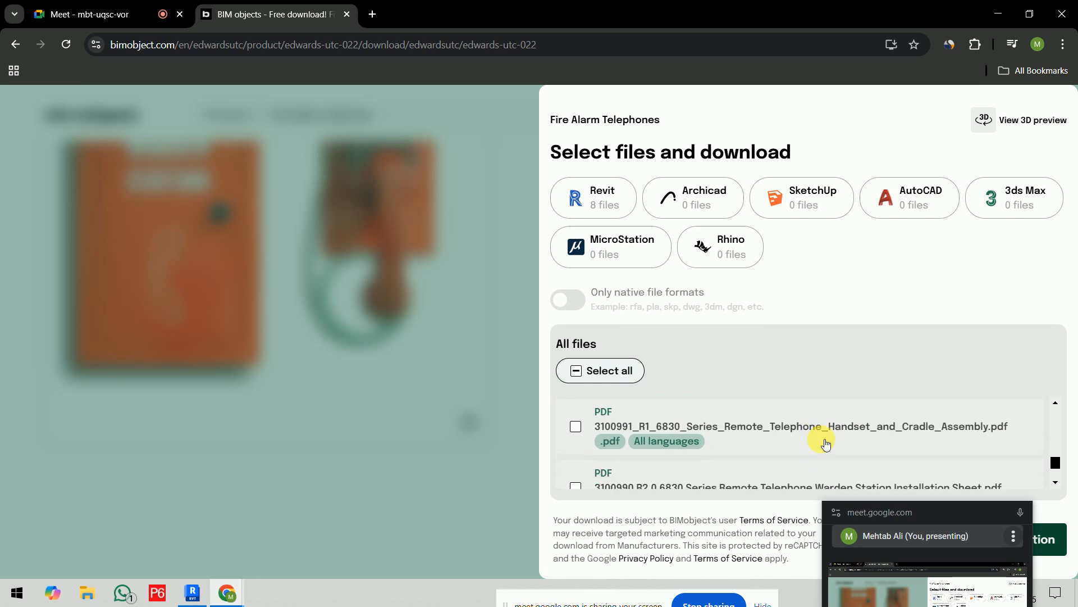
Step: Download the selected Revit family file, moving the floating meeting window out of the way, and close the download confirmation
drag(967, 504, 389, 465)
click(1032, 552)
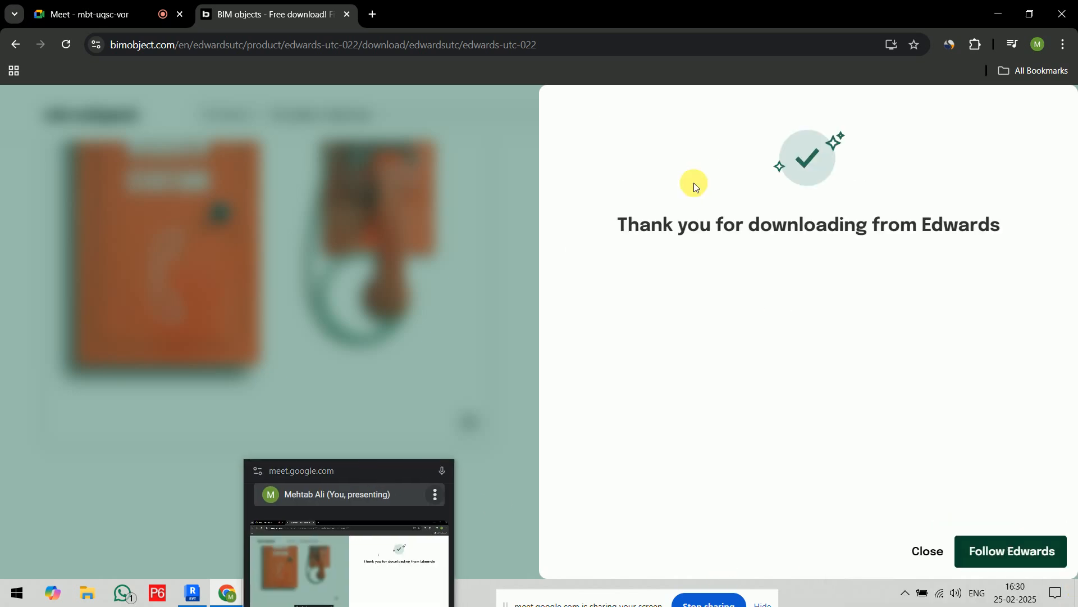
click(930, 552)
click(1013, 45)
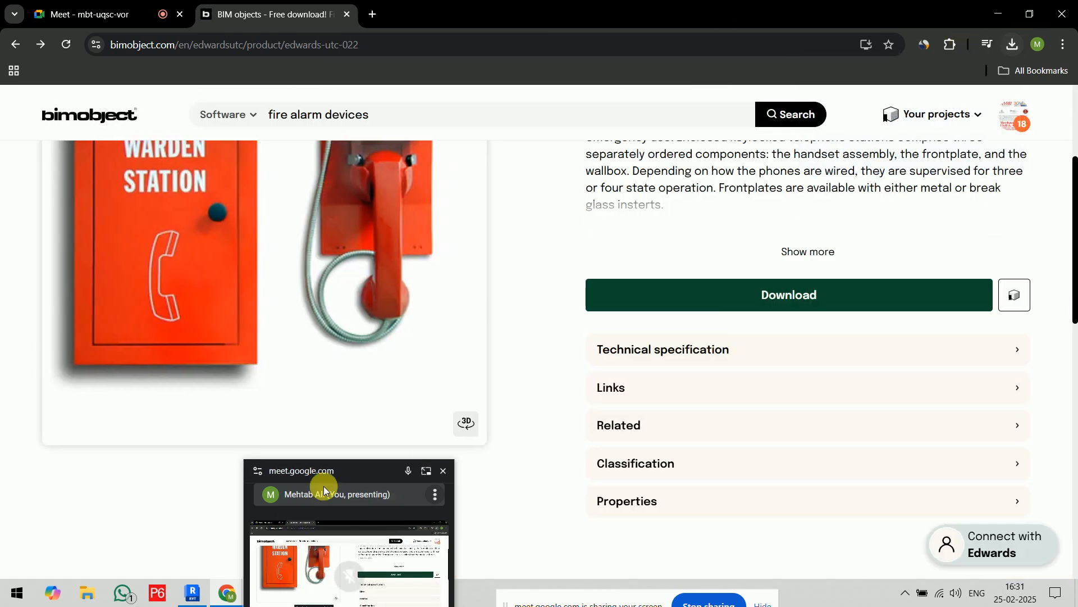
Step: Switch to Revit and open the Level 1(1) floor plan of the electrical Info & Comm views
drag(325, 472, 933, 487)
click(180, 595)
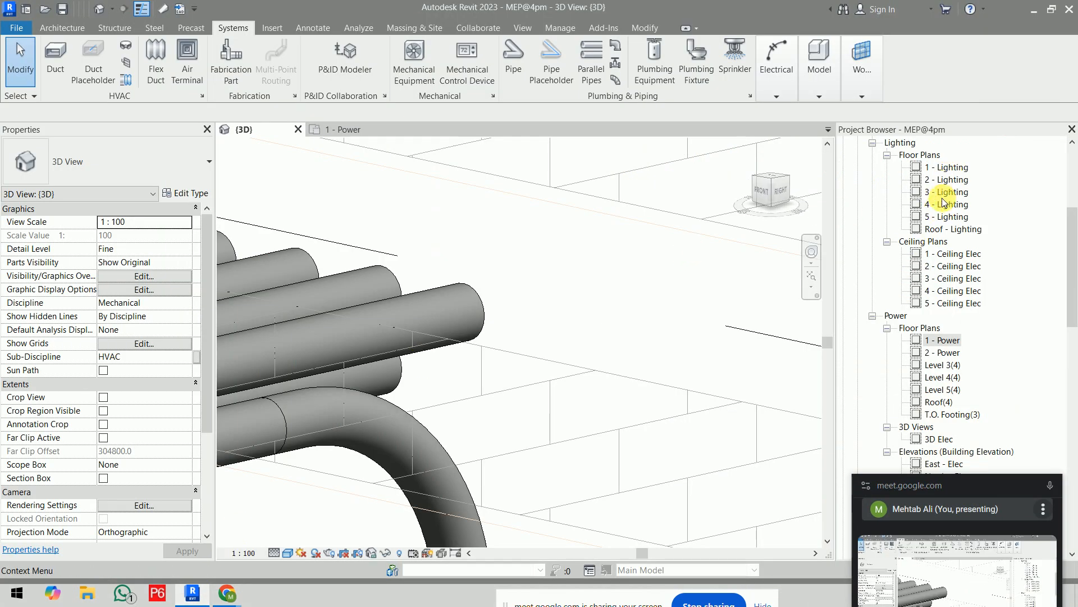
scroll(938, 233, up, 6)
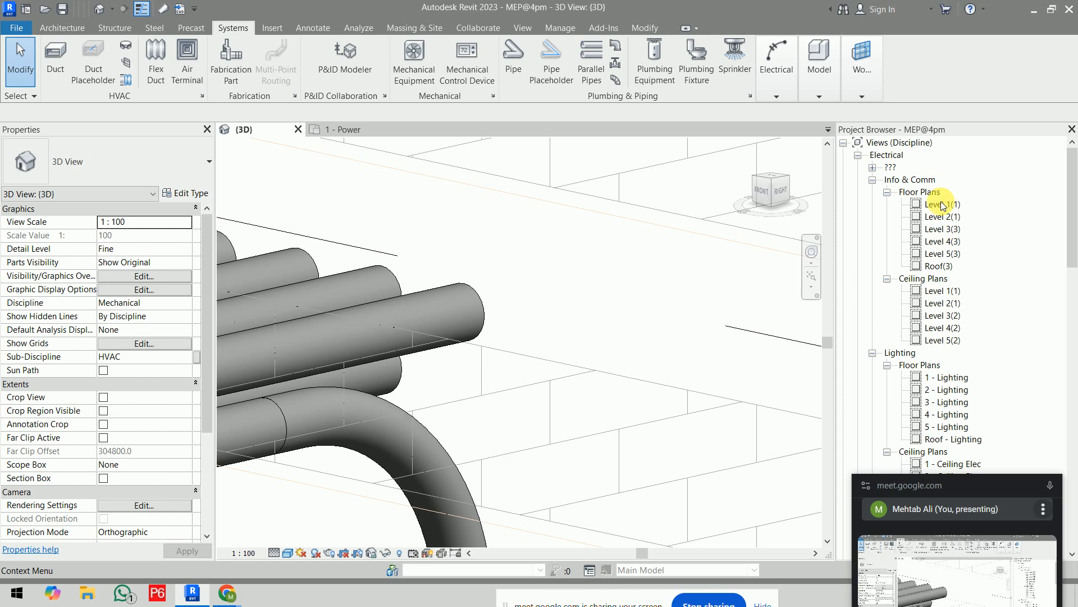
click(943, 204)
double_click(943, 205)
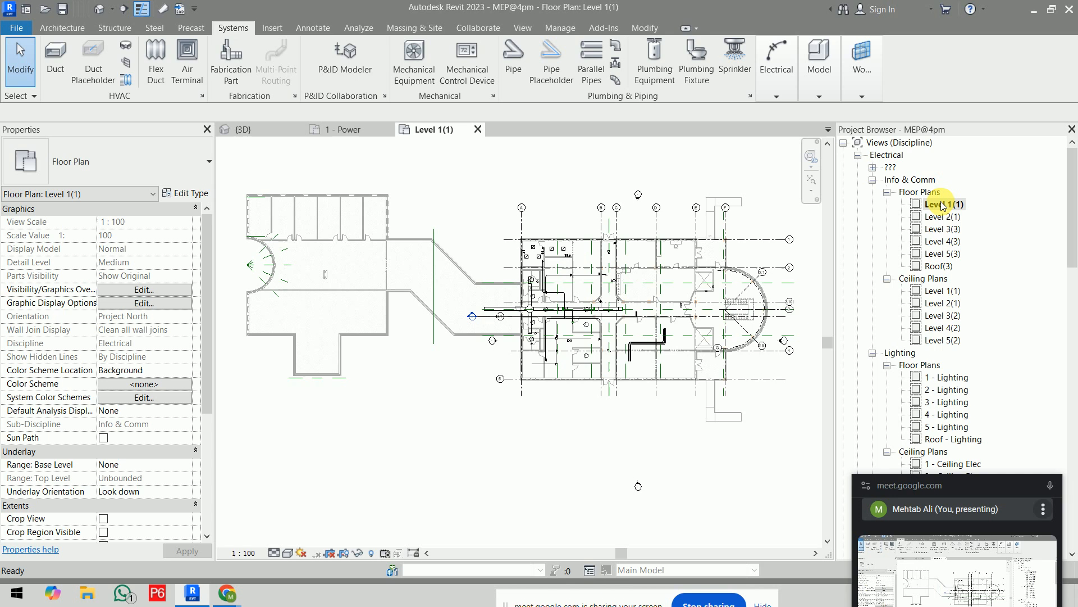
Step: Load the Fire_Alarm-Emergency_Phone-EDWARDS-Wall_Mounted_Telephone family from the Downloads folder into the project
click(275, 27)
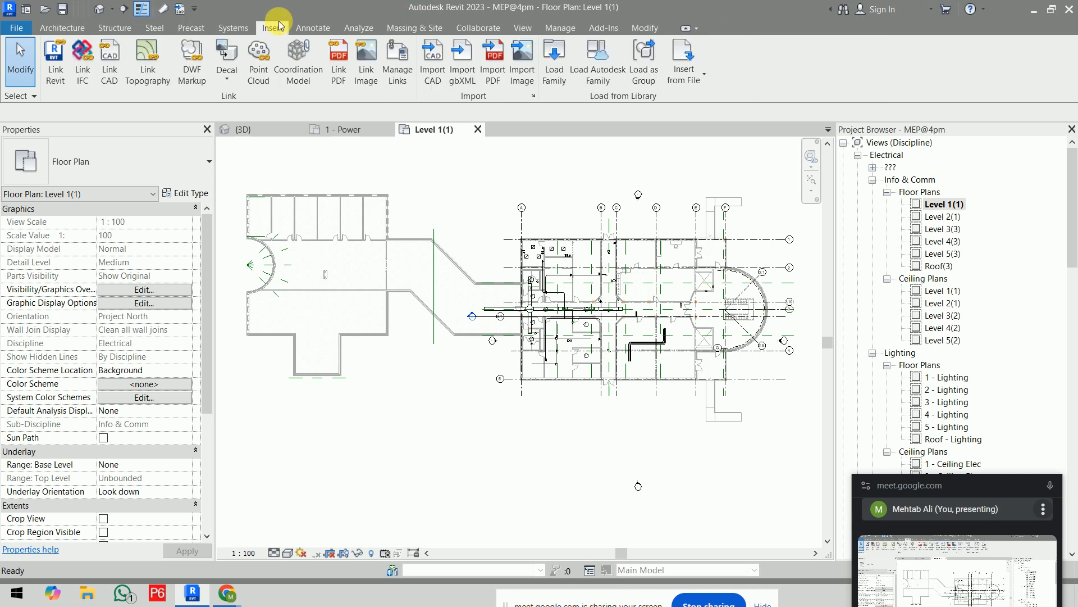
click(554, 62)
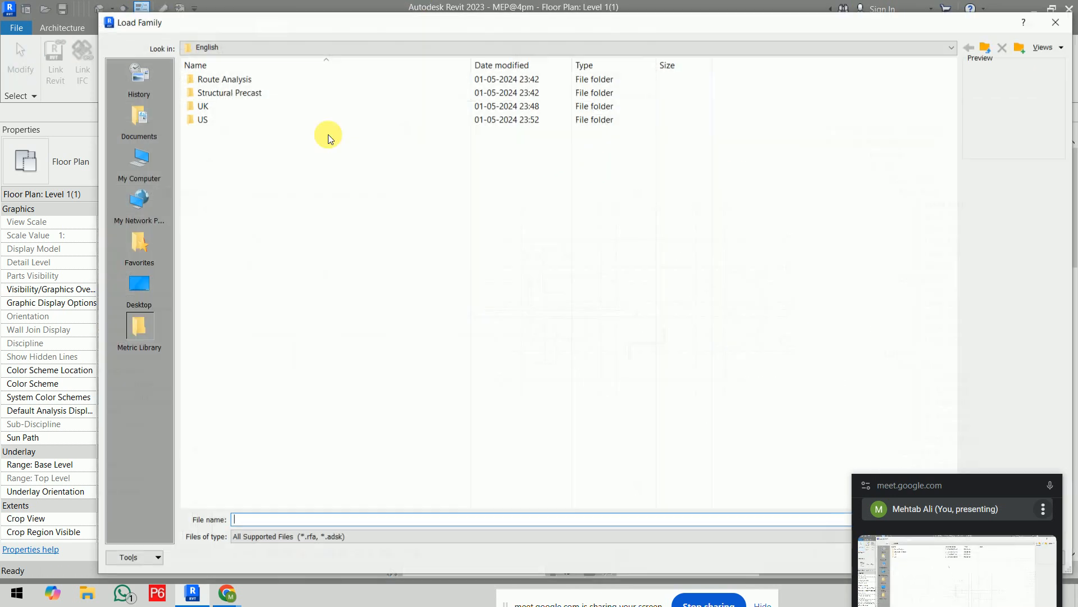
click(147, 153)
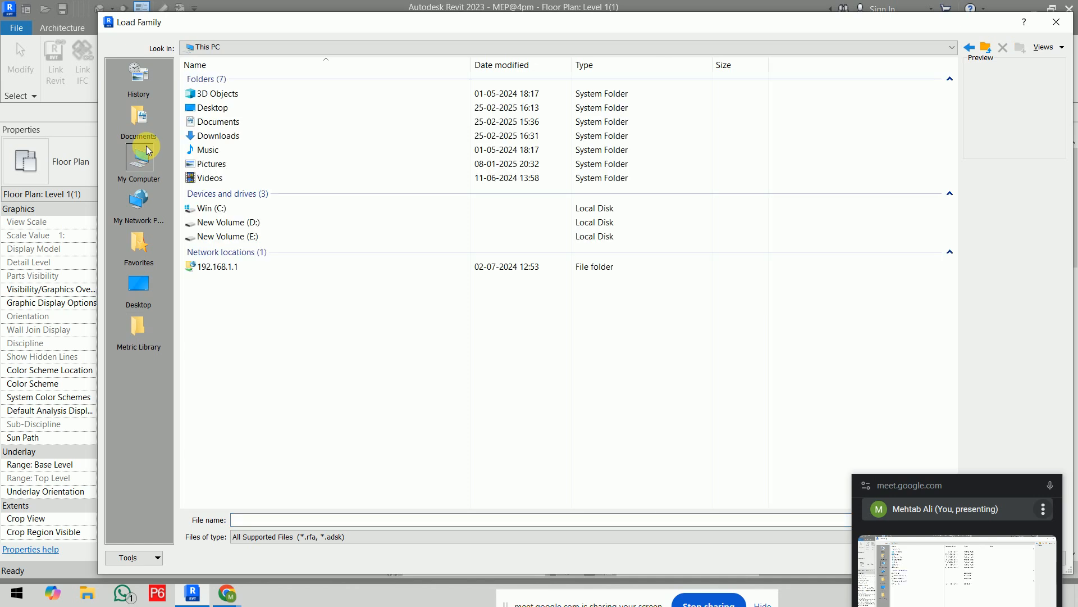
double_click(225, 133)
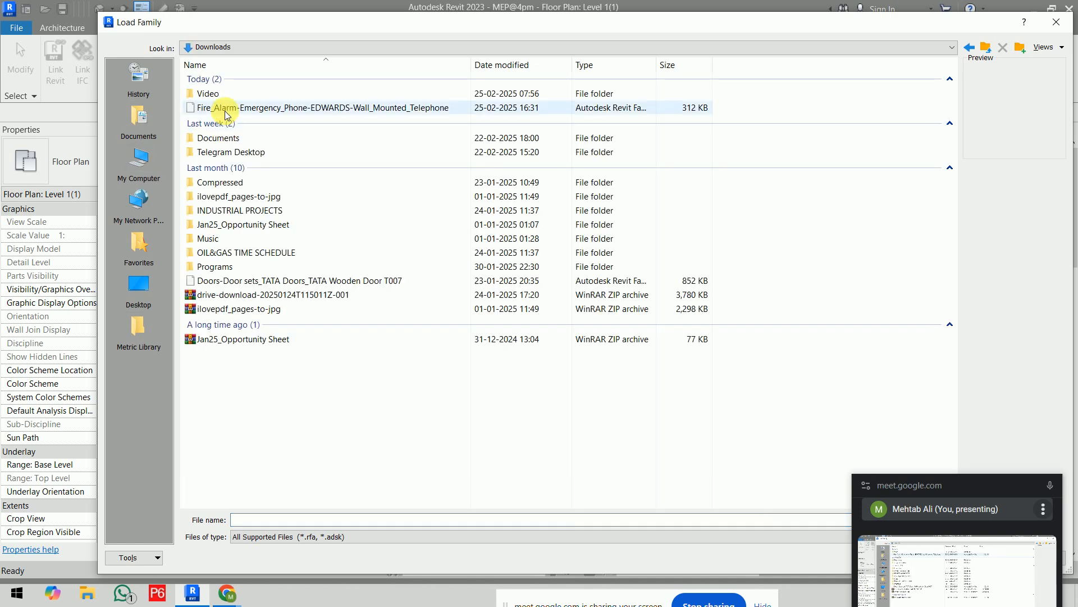
click(221, 107)
click(951, 485)
drag(919, 492, 677, 471)
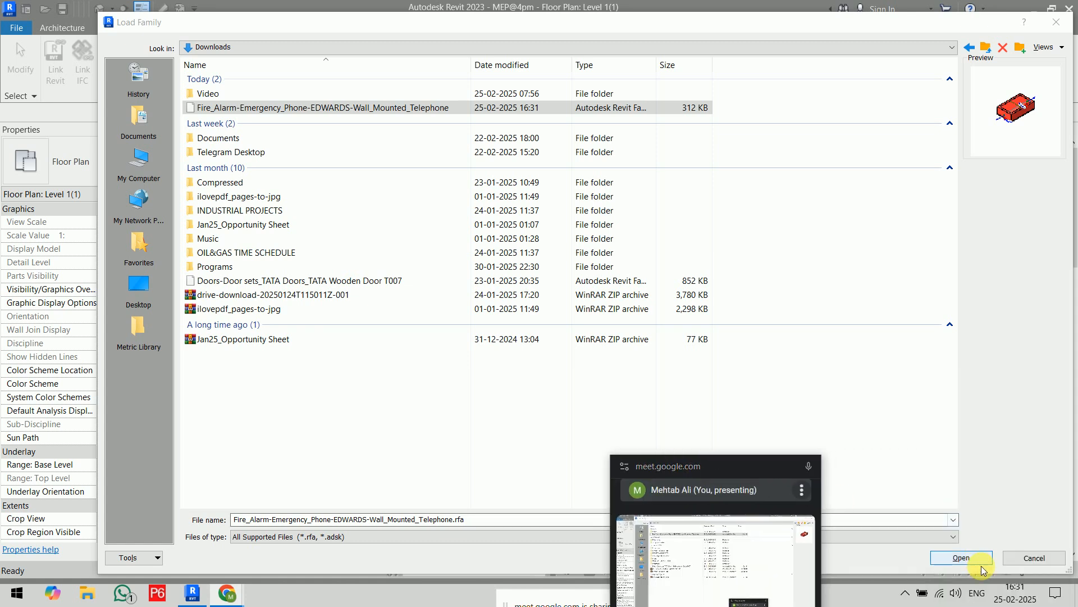
click(960, 557)
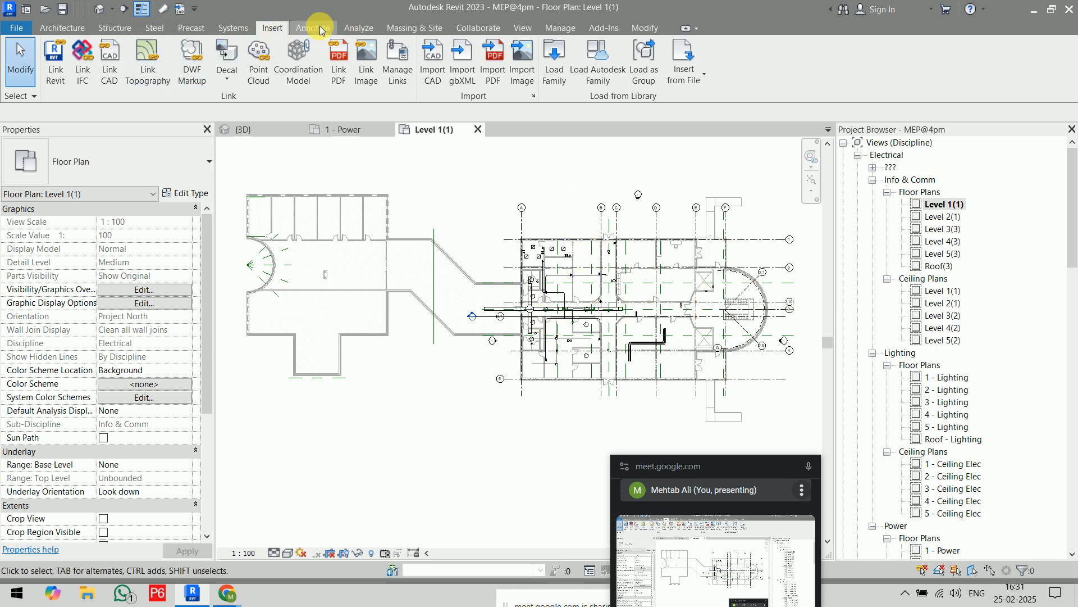
click(232, 28)
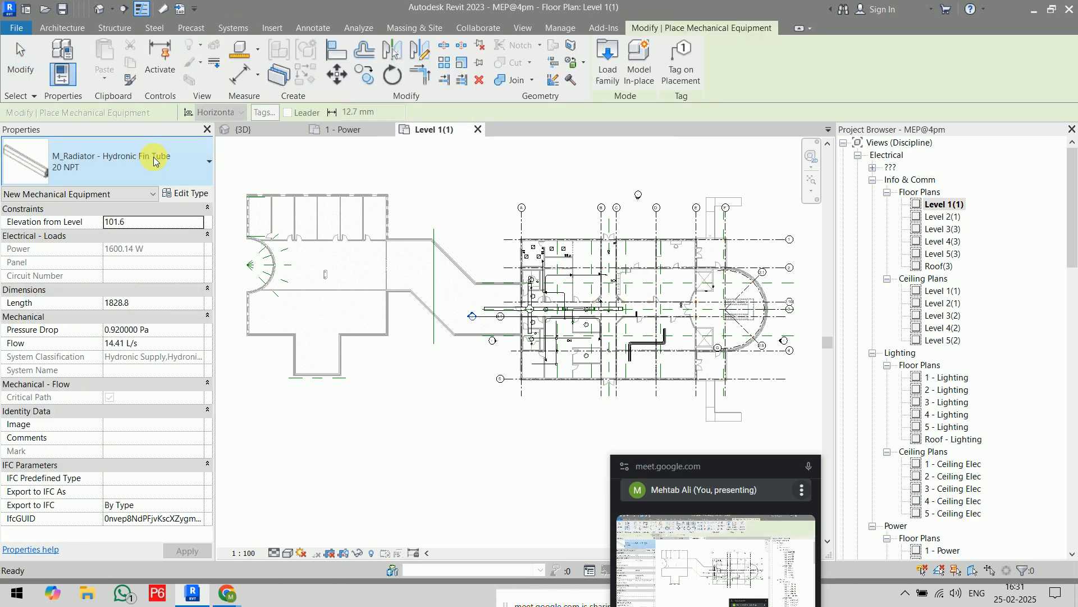
click(153, 156)
scroll(102, 302, down, 10)
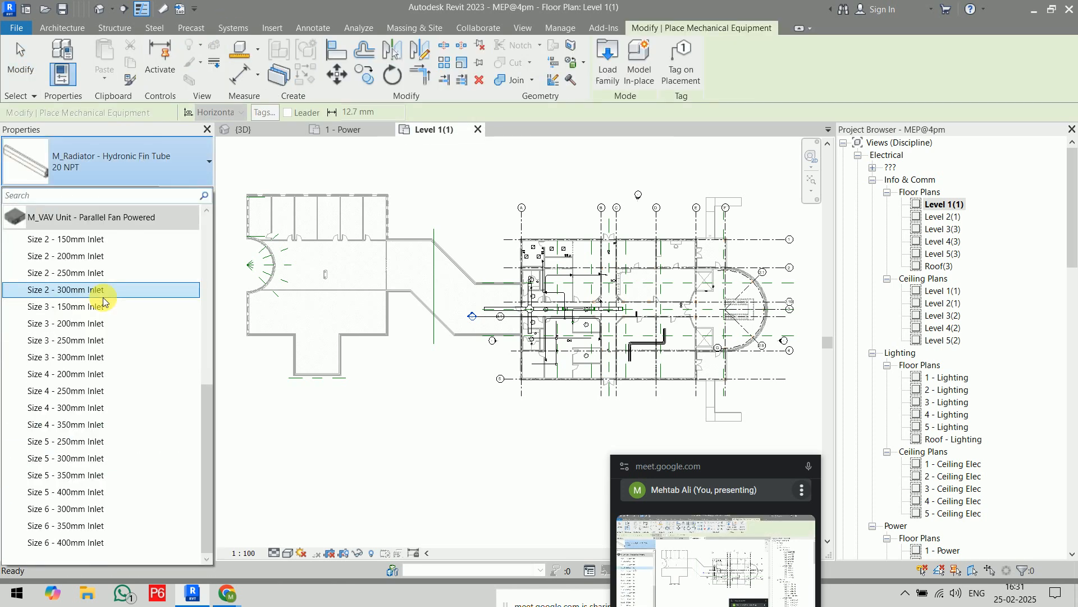
click(171, 155)
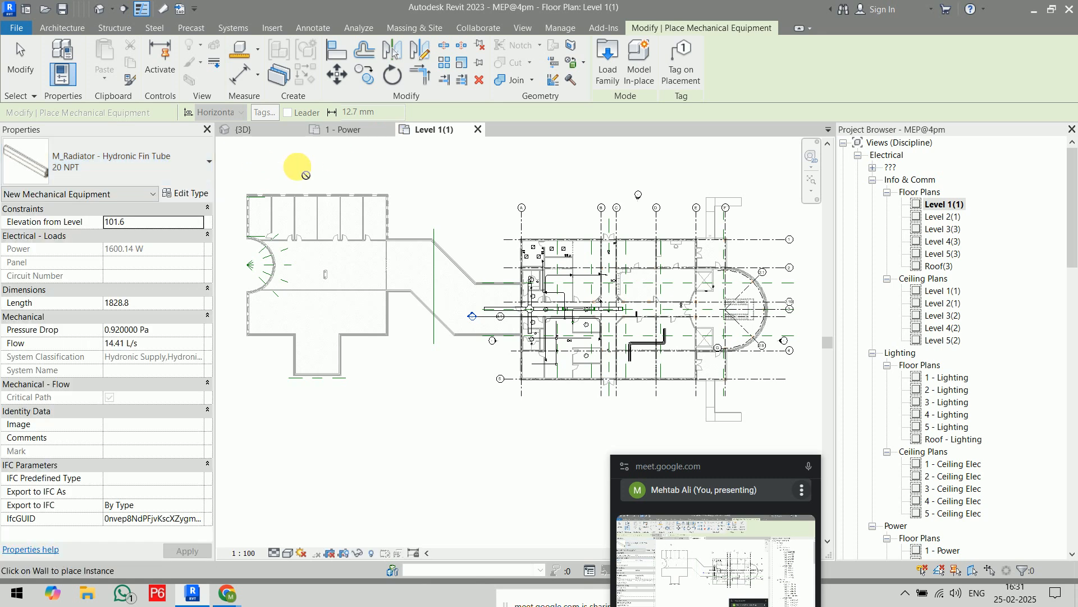
key(Escape)
Step: Place the EDWARDS wall-mounted telephone as a component on the vertical face of the corridor wall above the section line
mouse_move(828, 73)
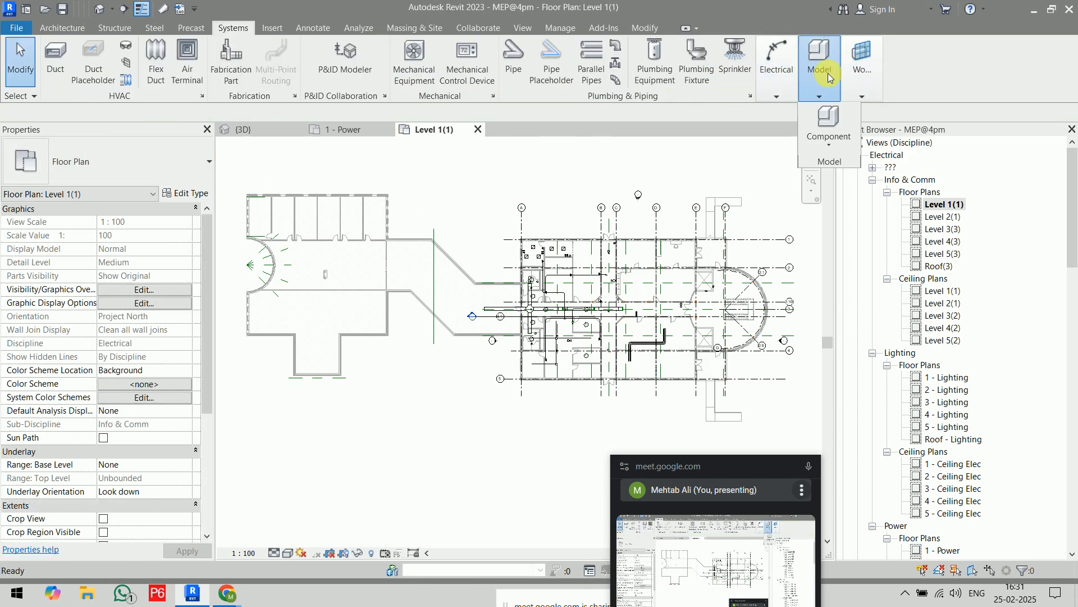
click(834, 116)
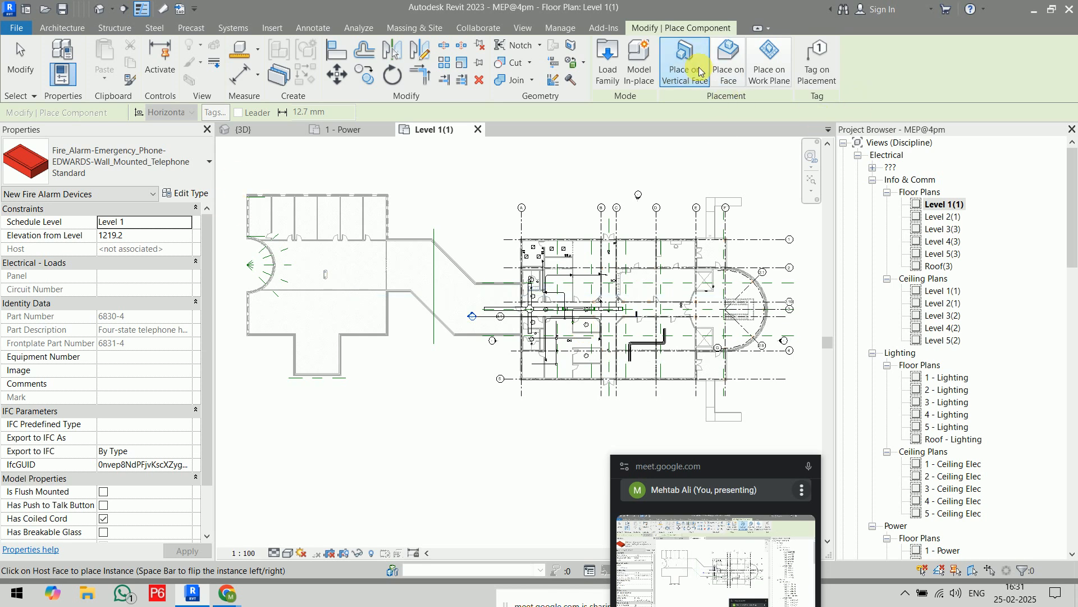
scroll(632, 311, up, 5)
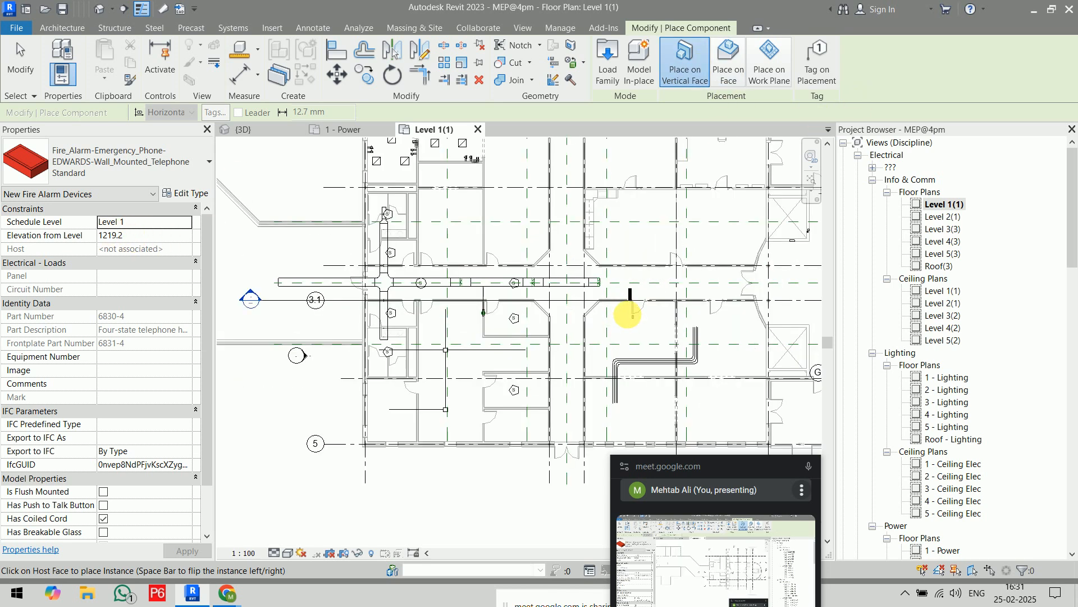
scroll(604, 262, up, 3)
middle_drag(603, 261, 593, 341)
click(581, 212)
key(Escape)
key(Escape)
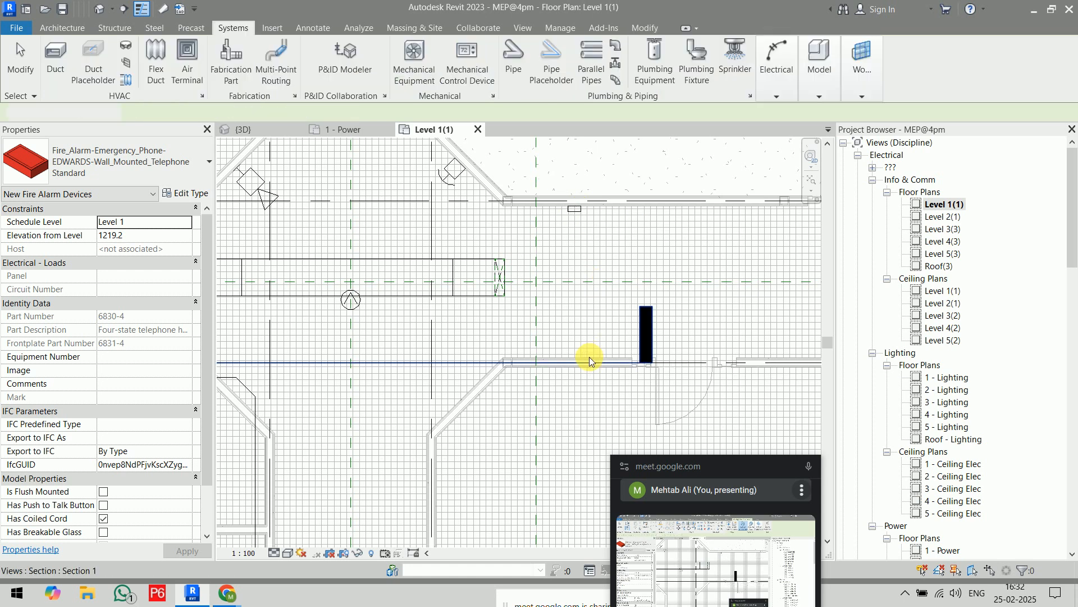
Step: Open the Section 1 view from its section line in the plan and switch it to a colour-filled visual style
click(437, 360)
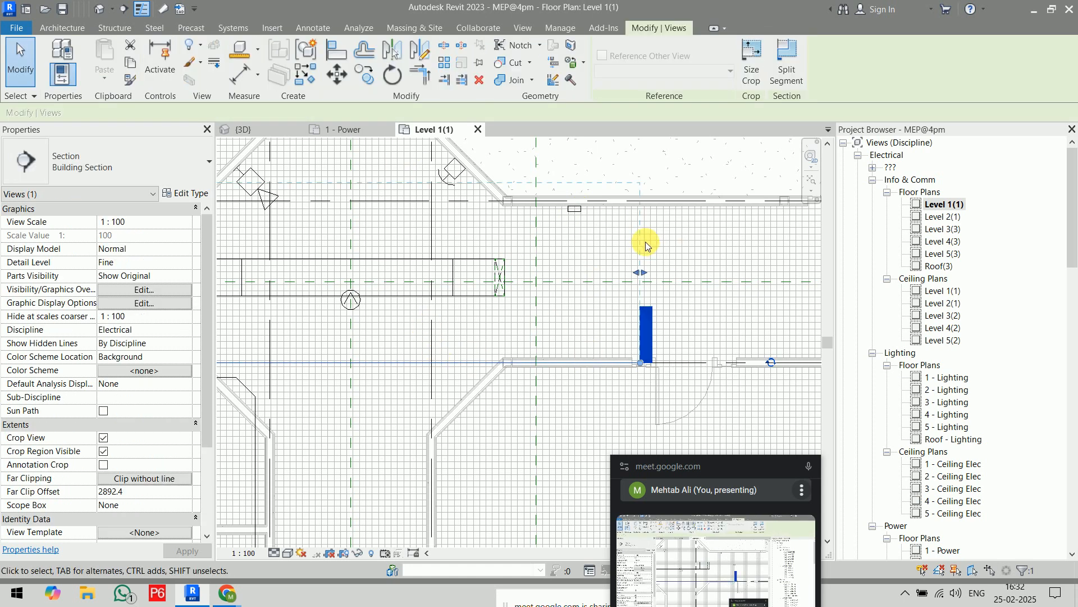
right_click(451, 363)
click(561, 97)
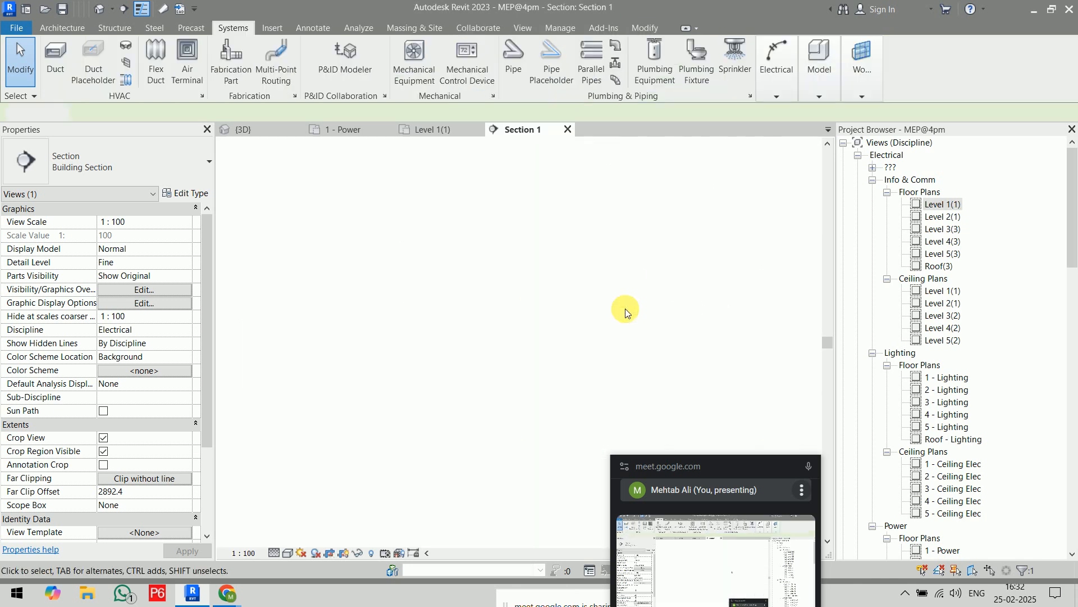
middle_drag(571, 424, 516, 282)
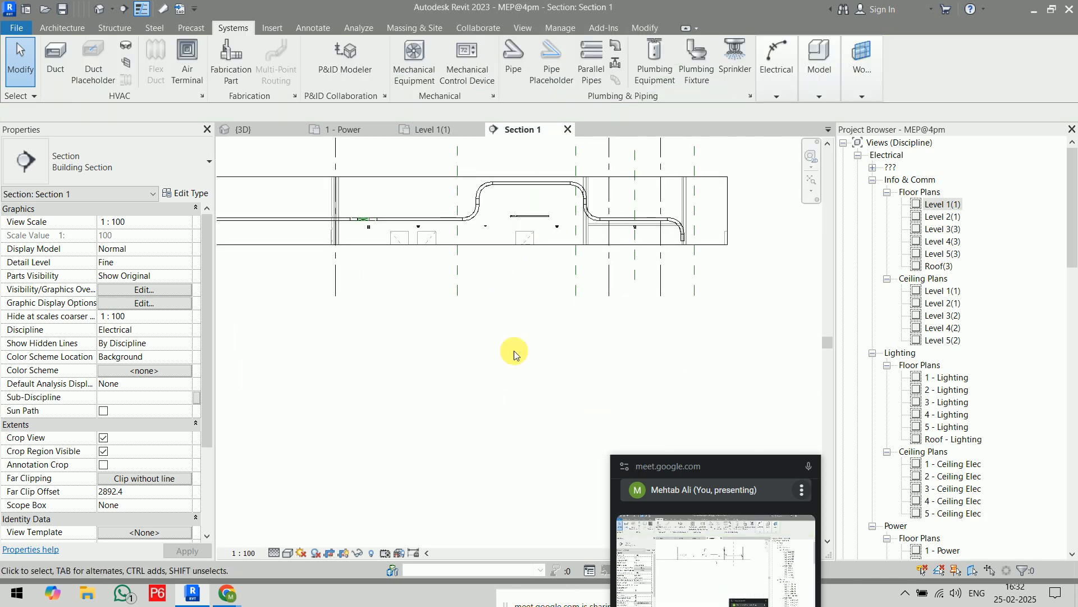
click(285, 554)
click(313, 512)
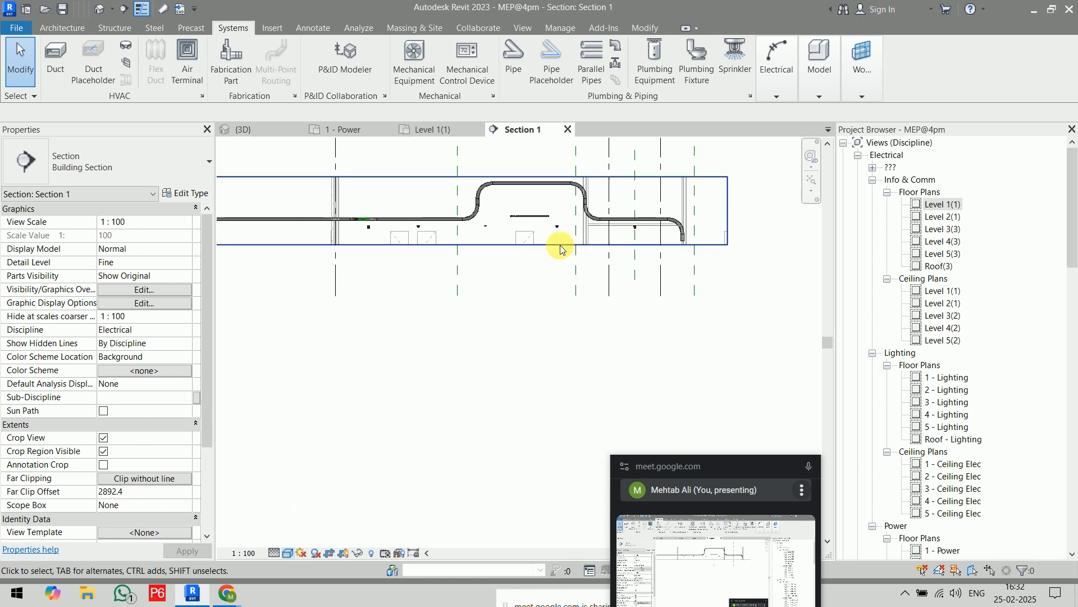
Step: Extend the section's crop region down past the T.O. Footing level and inspect the placed wall-mounted telephone
click(505, 244)
drag(452, 246, 451, 341)
scroll(698, 243, up, 5)
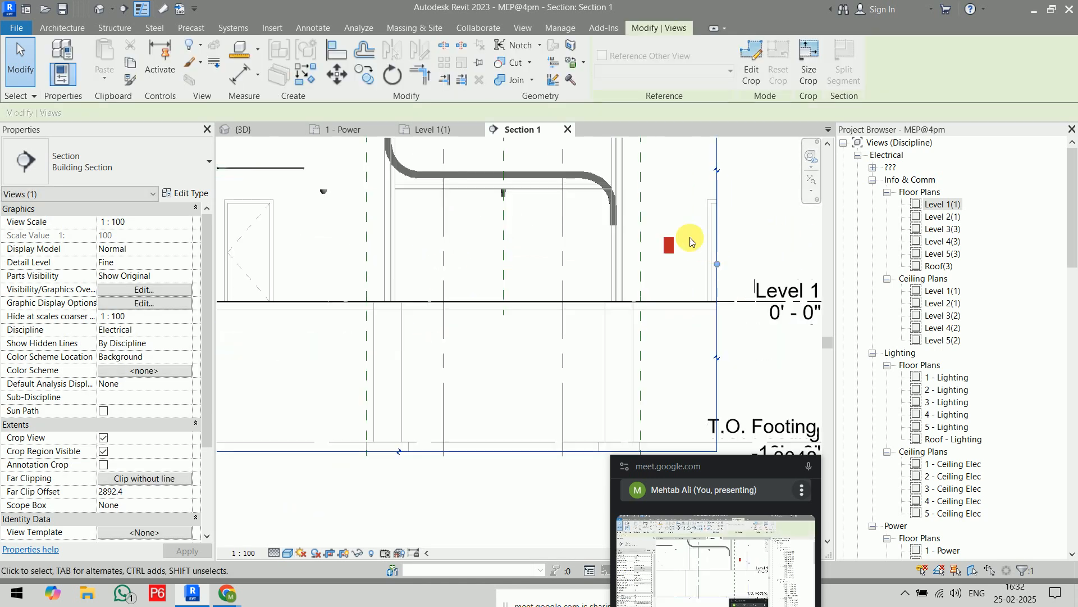
scroll(661, 241, up, 2)
click(560, 217)
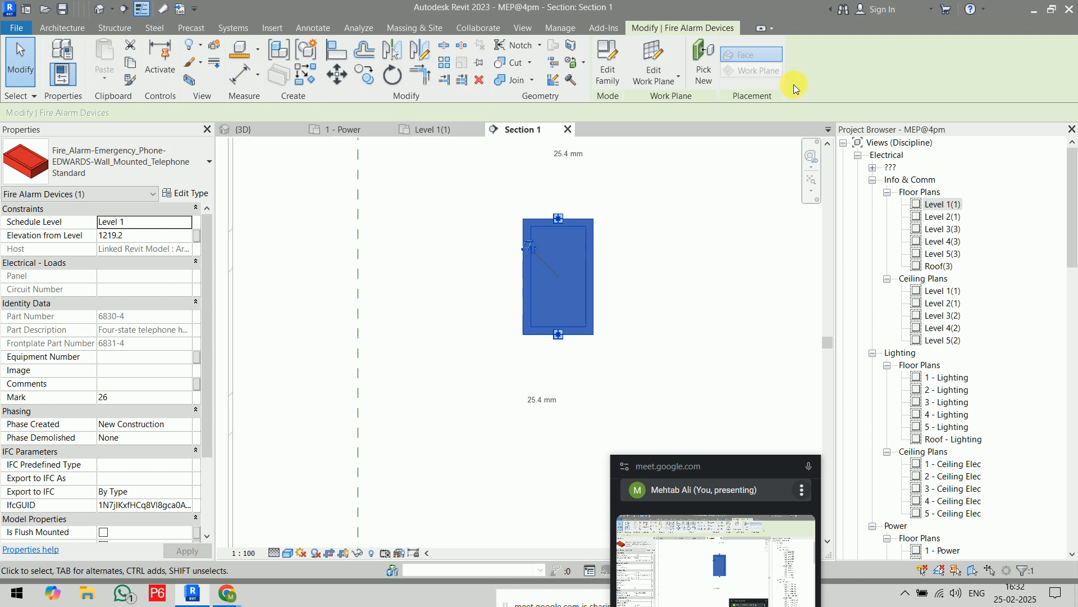
click(700, 304)
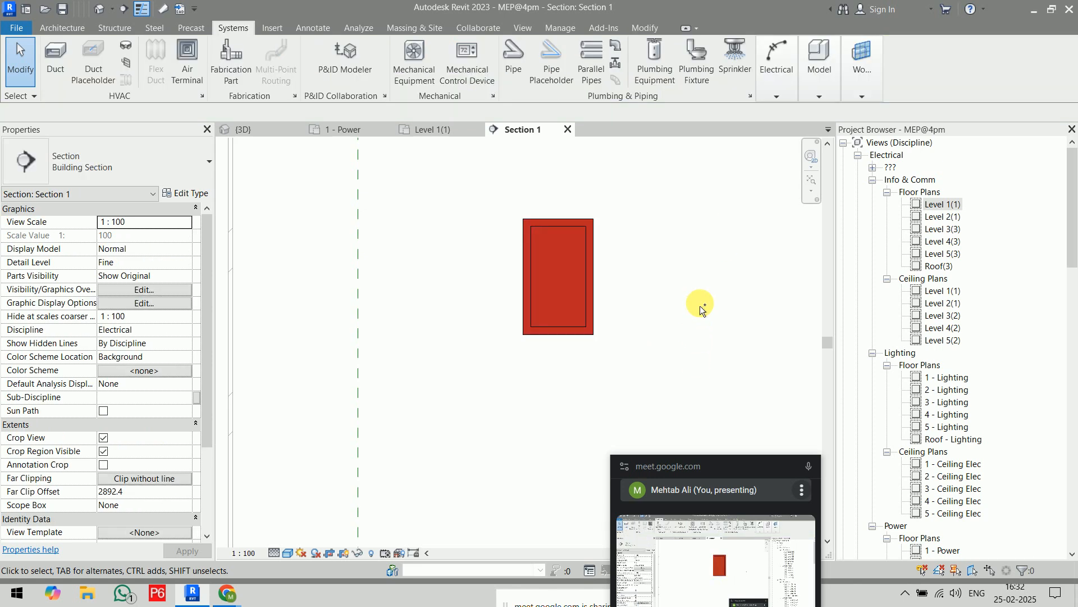